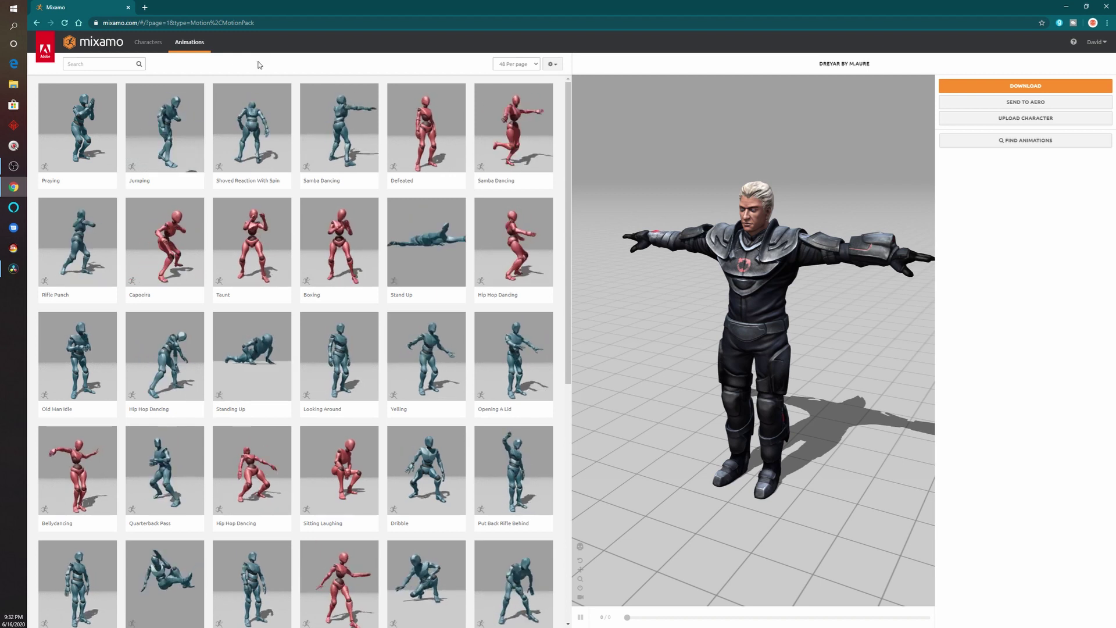
Browse the Mixamo characters and load Akai E Espiritu as the active character
{"action": "left_click", "coordinate": [149, 43]}
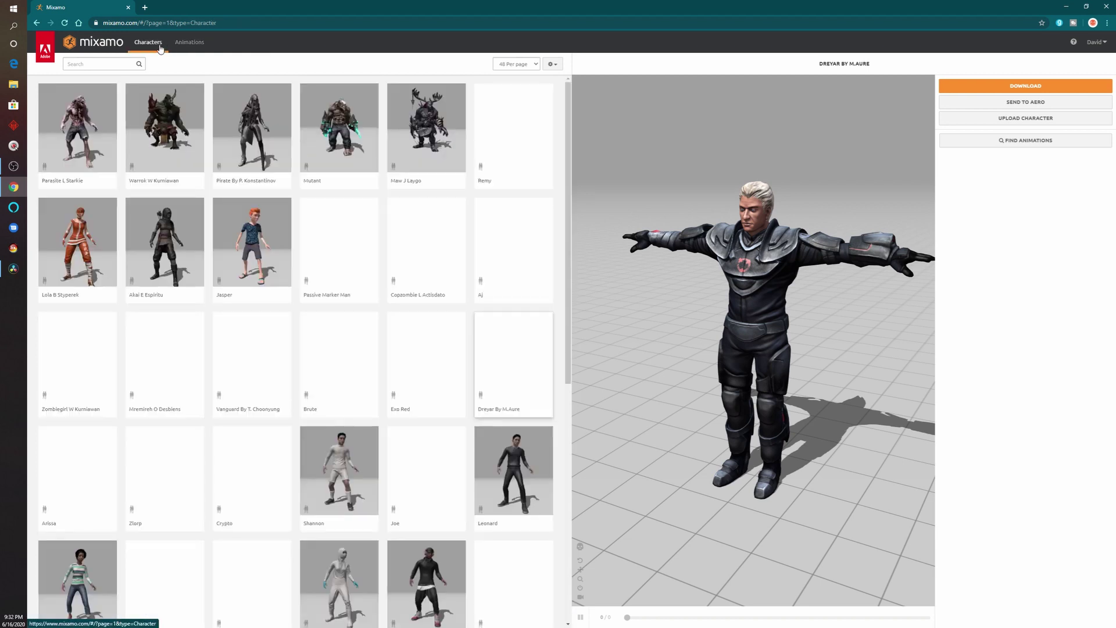
{"action": "left_click", "coordinate": [176, 247]}
{"action": "left_click", "coordinate": [716, 167]}
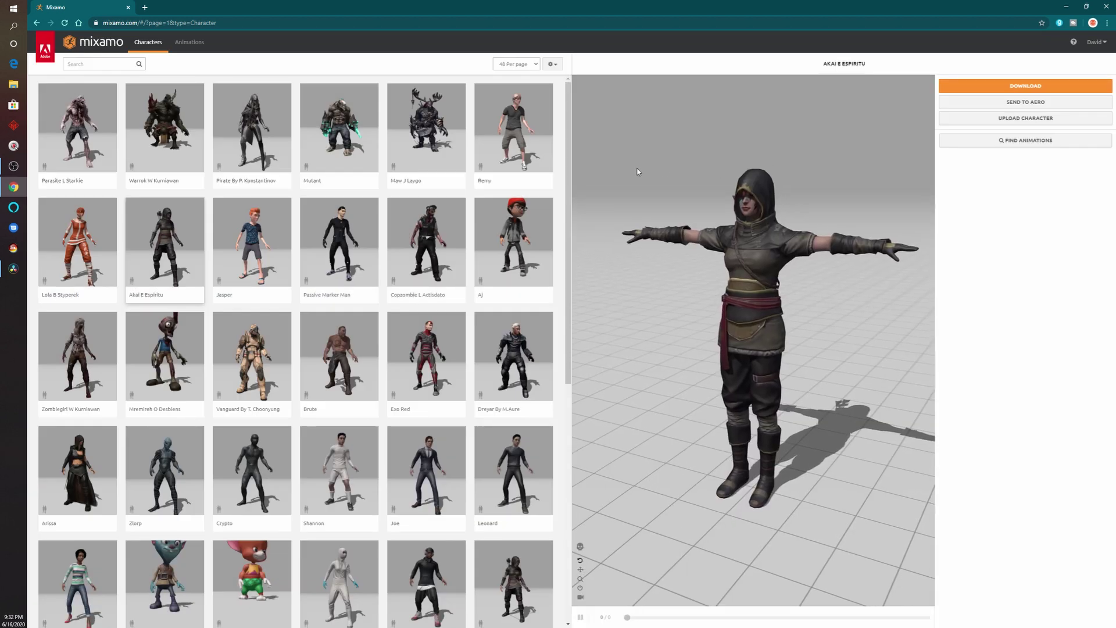
Filter the animations by the Dance genre and apply the third listed one, Hip Hop Dancing, to the character
{"action": "left_click", "coordinate": [197, 42]}
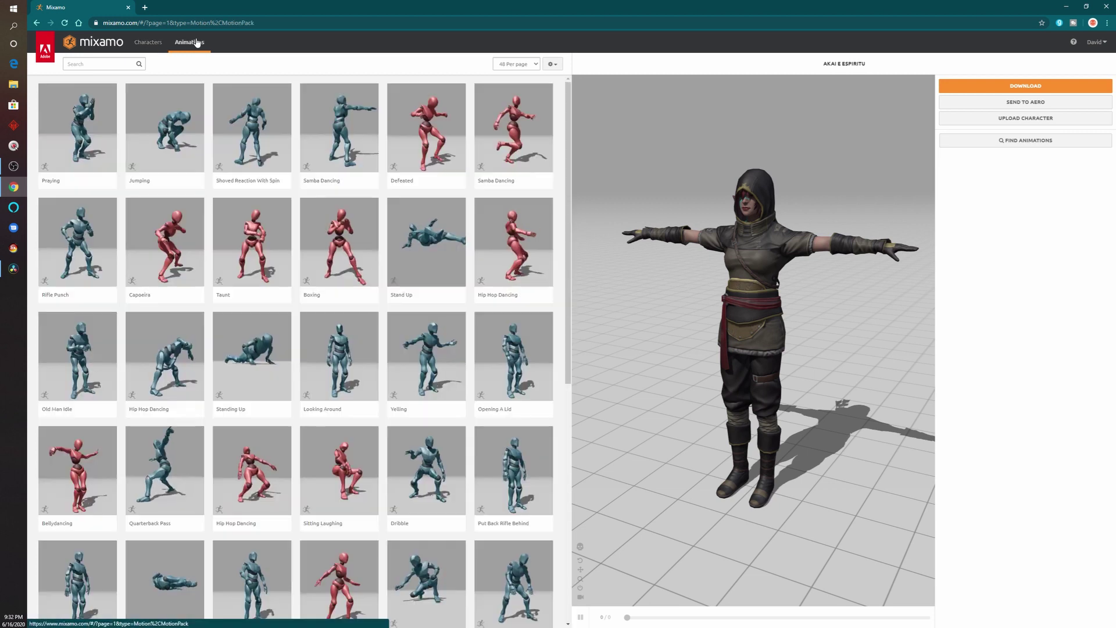
{"action": "left_click", "coordinate": [123, 68]}
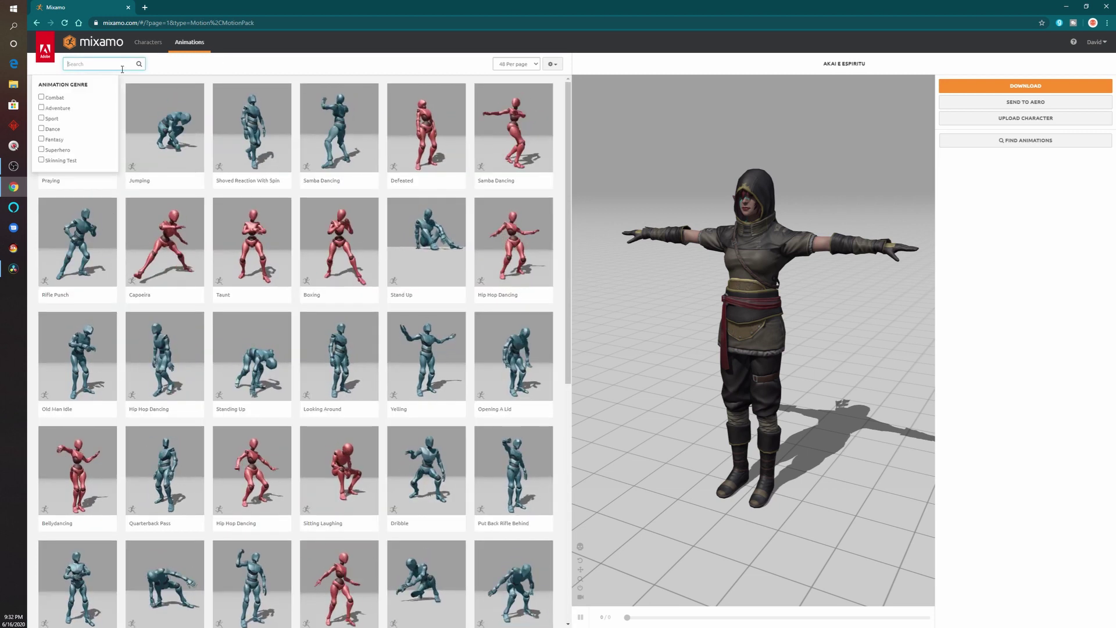
{"action": "left_click", "coordinate": [50, 131]}
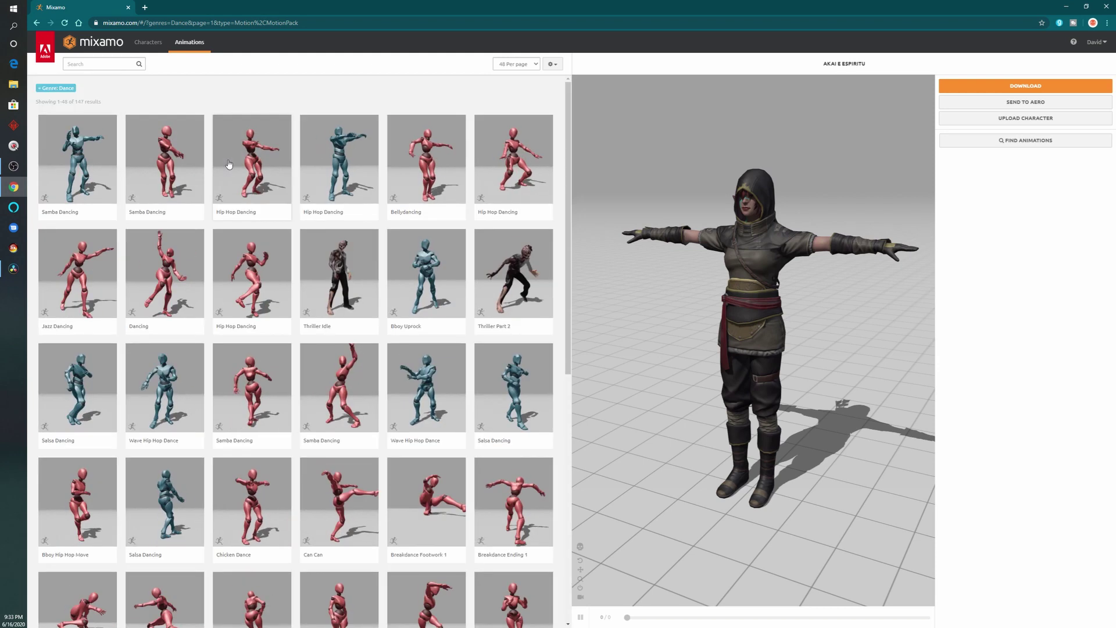
{"action": "left_click", "coordinate": [250, 159]}
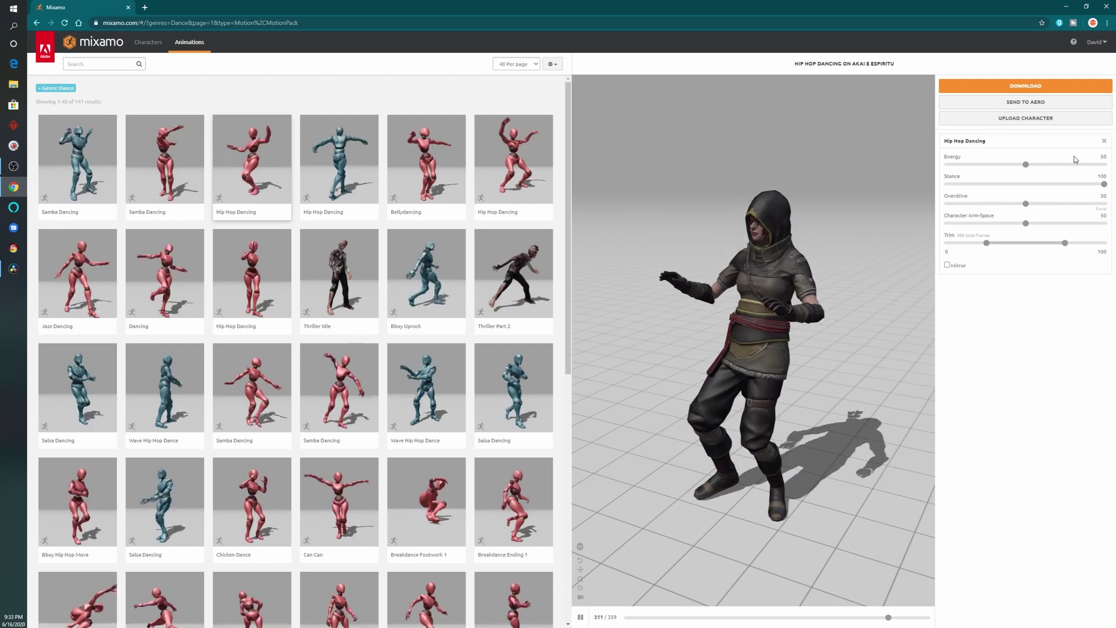
Download the animated character in Collada (.dae) format with skin, at 24 frames per second and without keyframe reduction
{"action": "left_click", "coordinate": [1026, 86]}
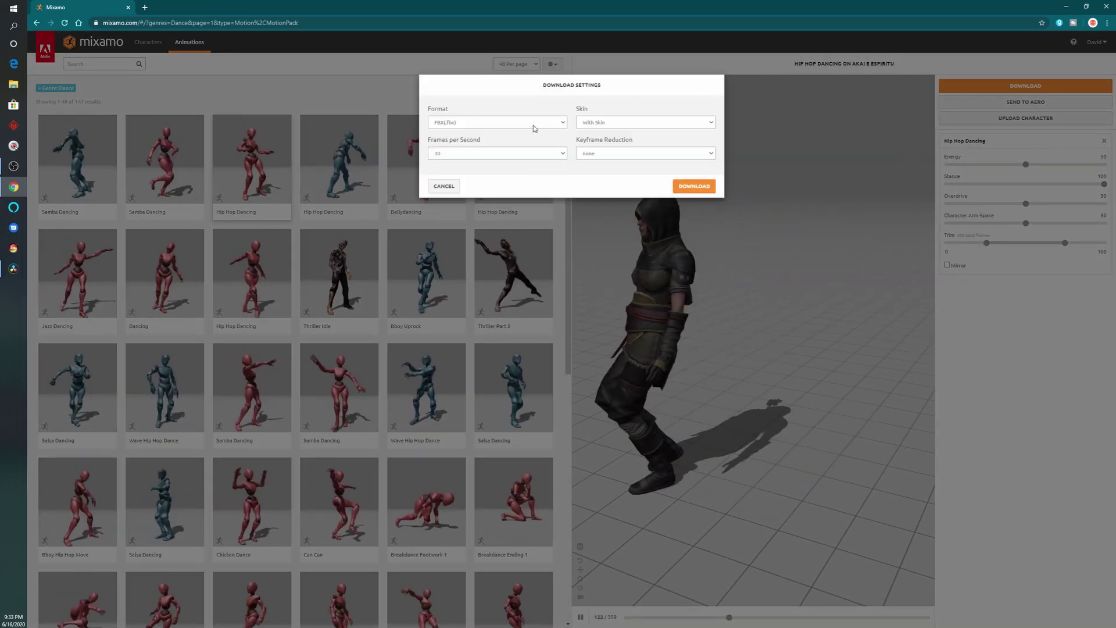
{"action": "left_click", "coordinate": [497, 123]}
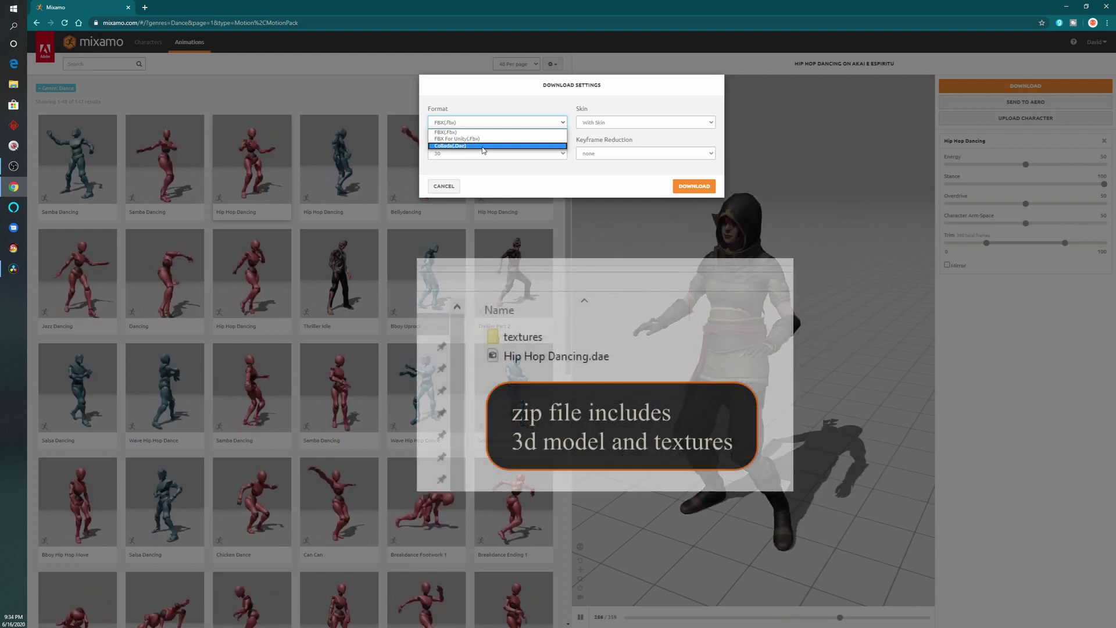
{"action": "left_click", "coordinate": [482, 148]}
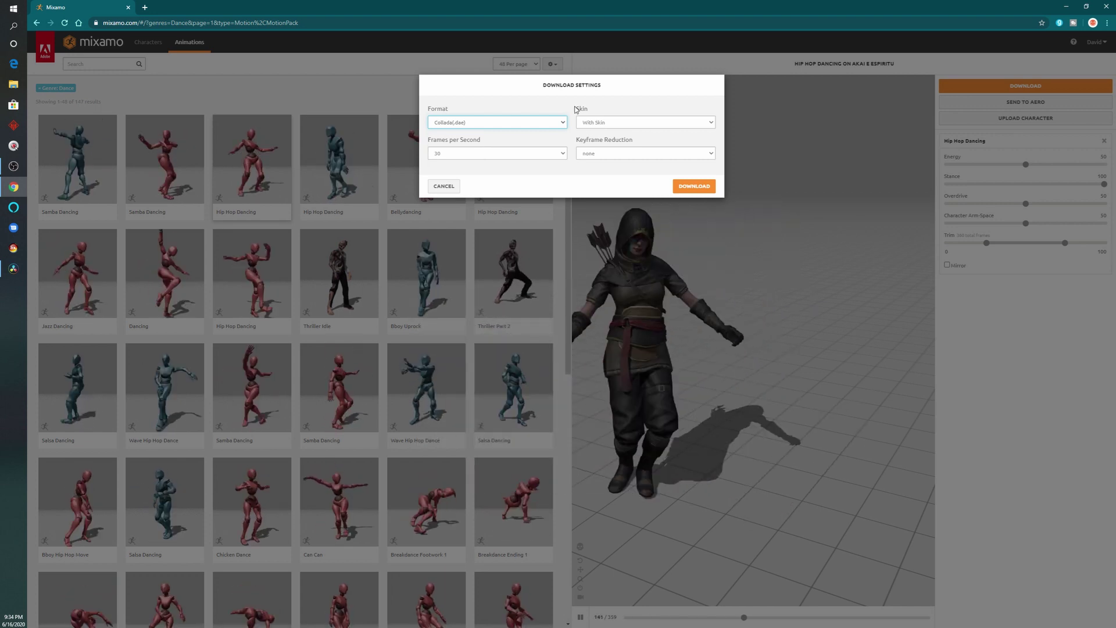
{"action": "left_click", "coordinate": [529, 155]}
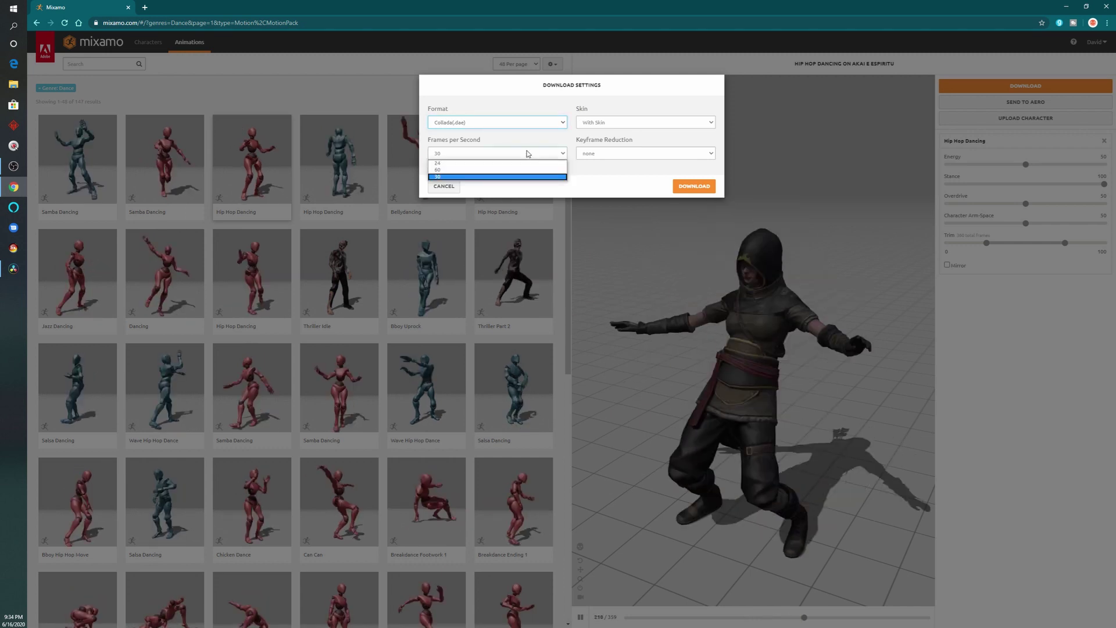
{"action": "left_click", "coordinate": [457, 164]}
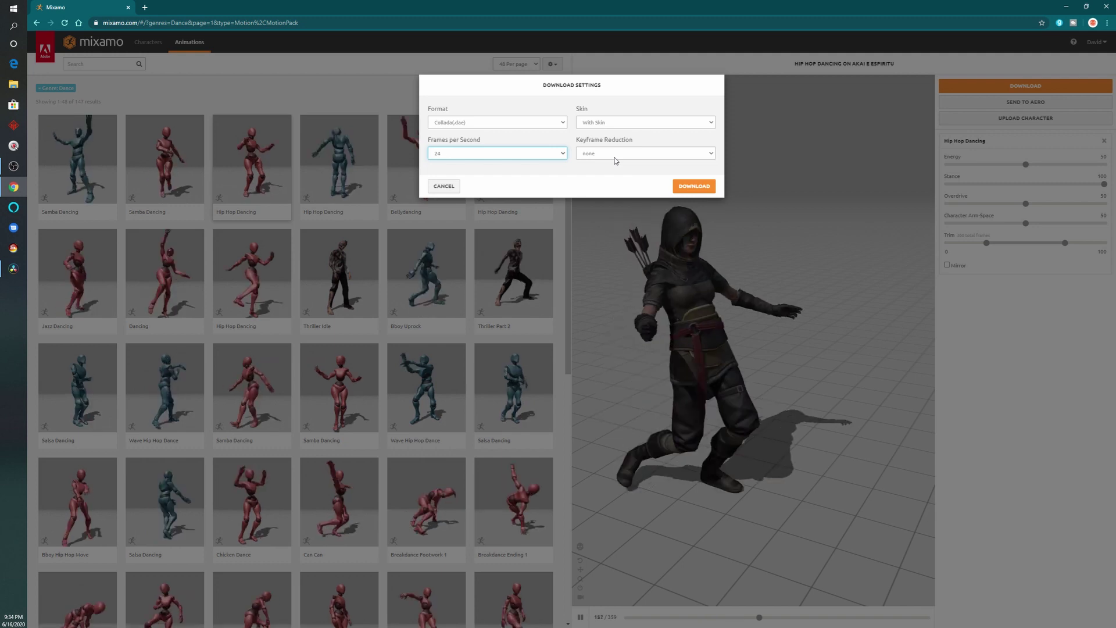
{"action": "left_click", "coordinate": [694, 186]}
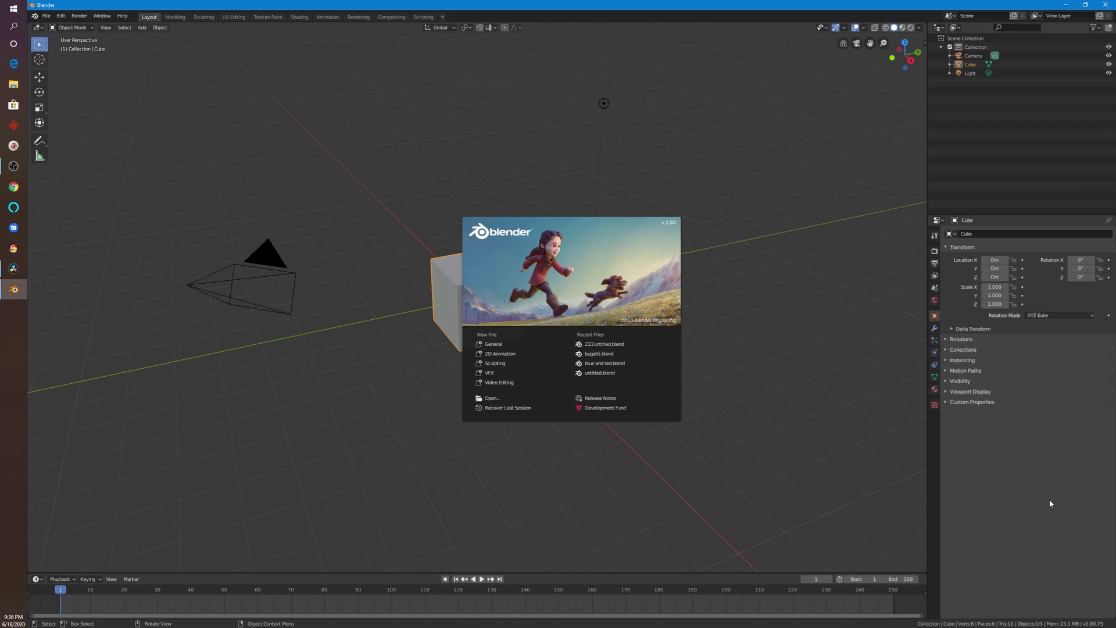
In Blender, delete the default cube and import the downloaded Collada (.dae) character
{"action": "left_click", "coordinate": [777, 293]}
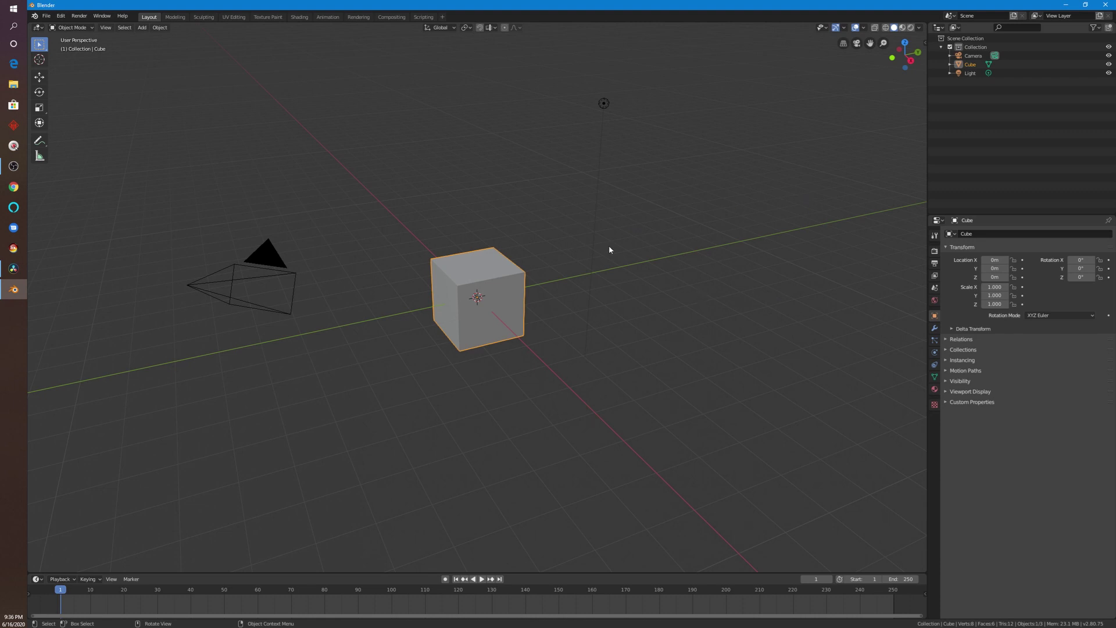
{"action": "key", "text": "Delete"}
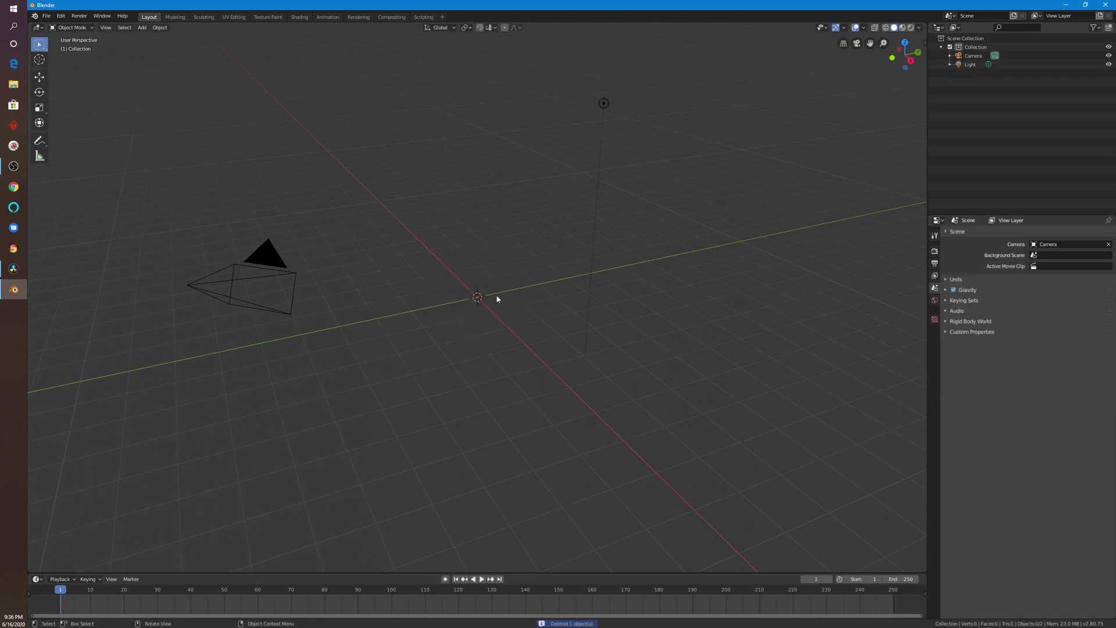
{"action": "left_click", "coordinate": [46, 16]}
{"action": "mouse_move", "coordinate": [87, 136]}
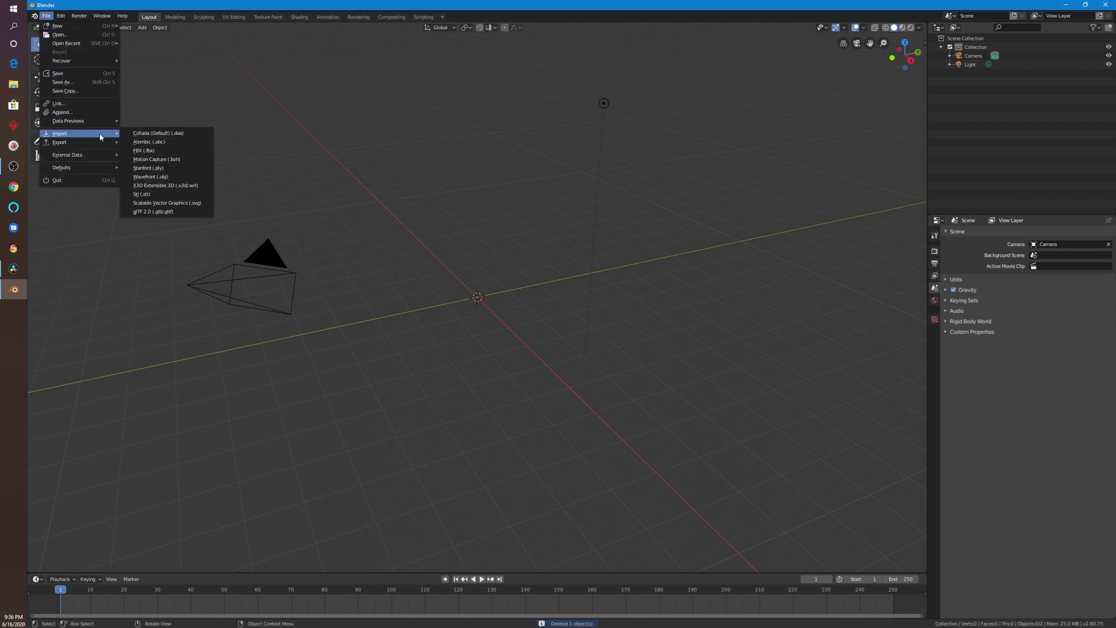
{"action": "left_click", "coordinate": [196, 135]}
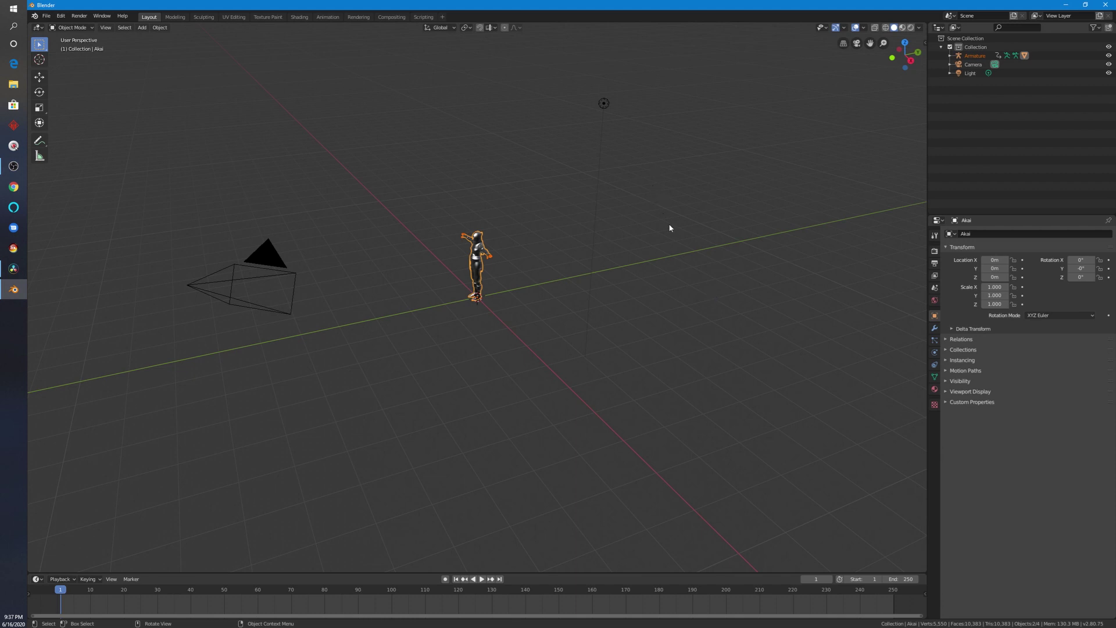
Export the scene with the imported character to the Desktop as the Alembic file untitled.abc
{"action": "left_click", "coordinate": [47, 16]}
{"action": "mouse_move", "coordinate": [89, 144]}
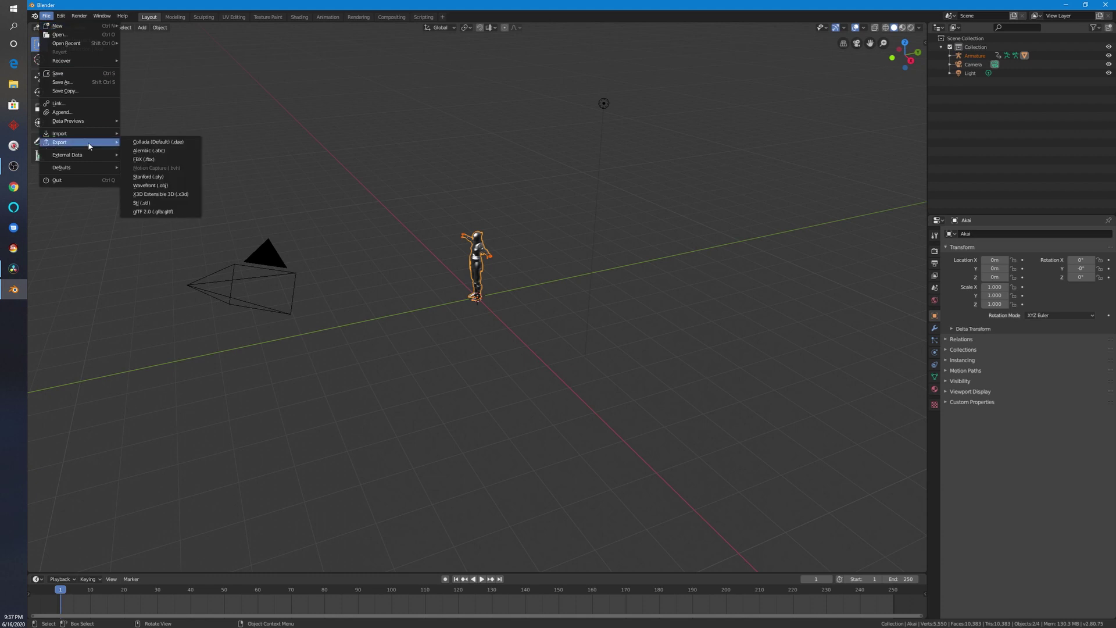
{"action": "left_click", "coordinate": [140, 150]}
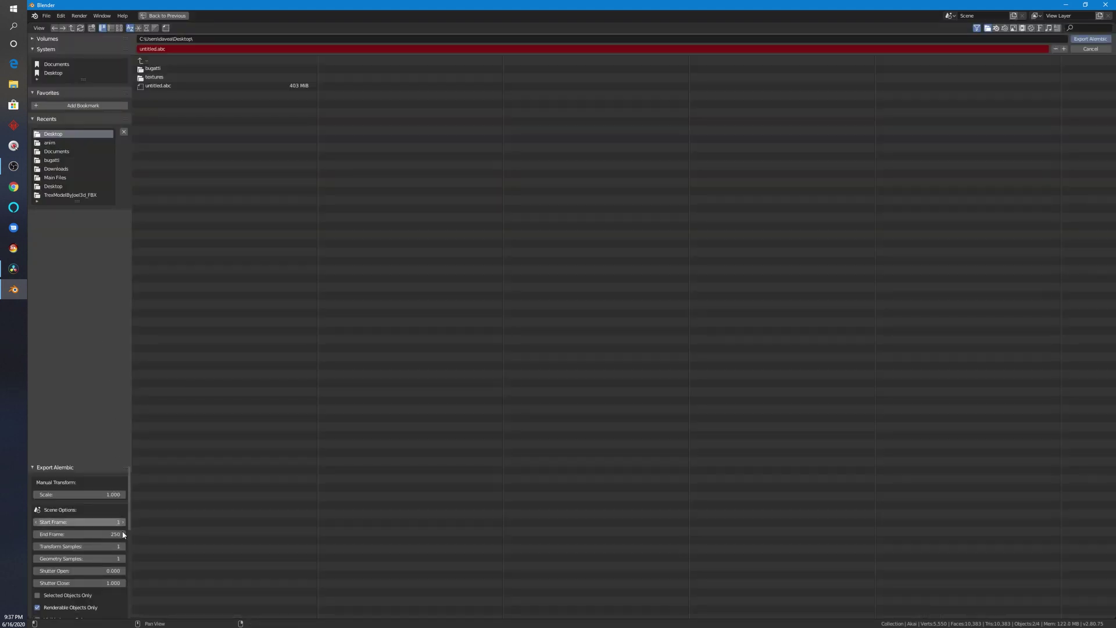
{"action": "mouse_move", "coordinate": [127, 518]}
{"action": "left_mouse_down"}
{"action": "mouse_move", "coordinate": [131, 592]}
{"action": "mouse_move", "coordinate": [134, 498]}
{"action": "left_mouse_up"}
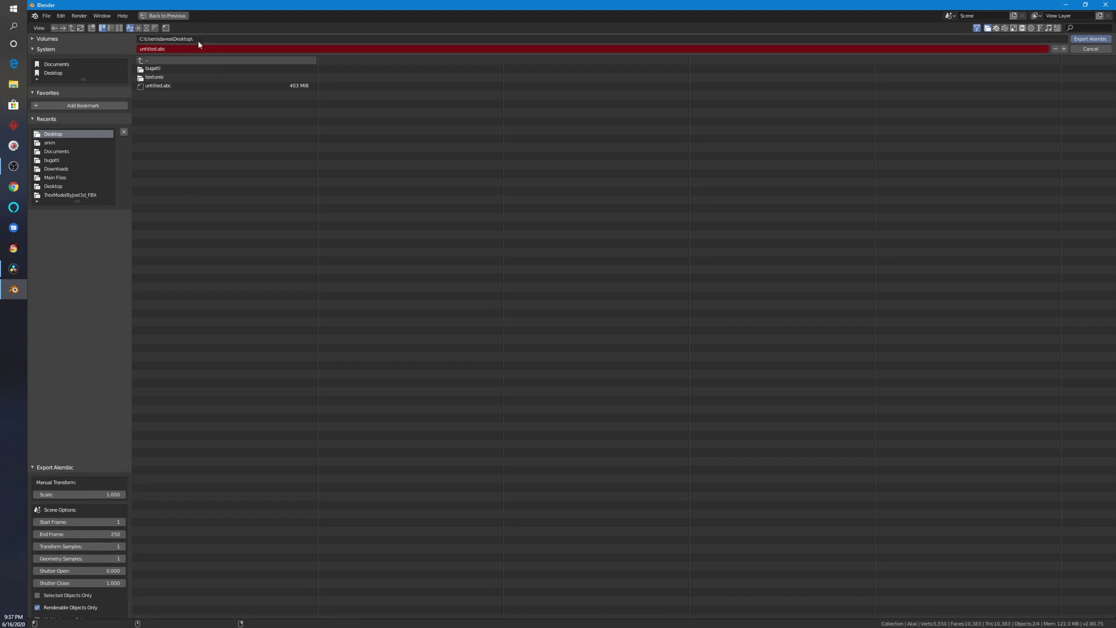
{"action": "left_click", "coordinate": [1085, 39]}
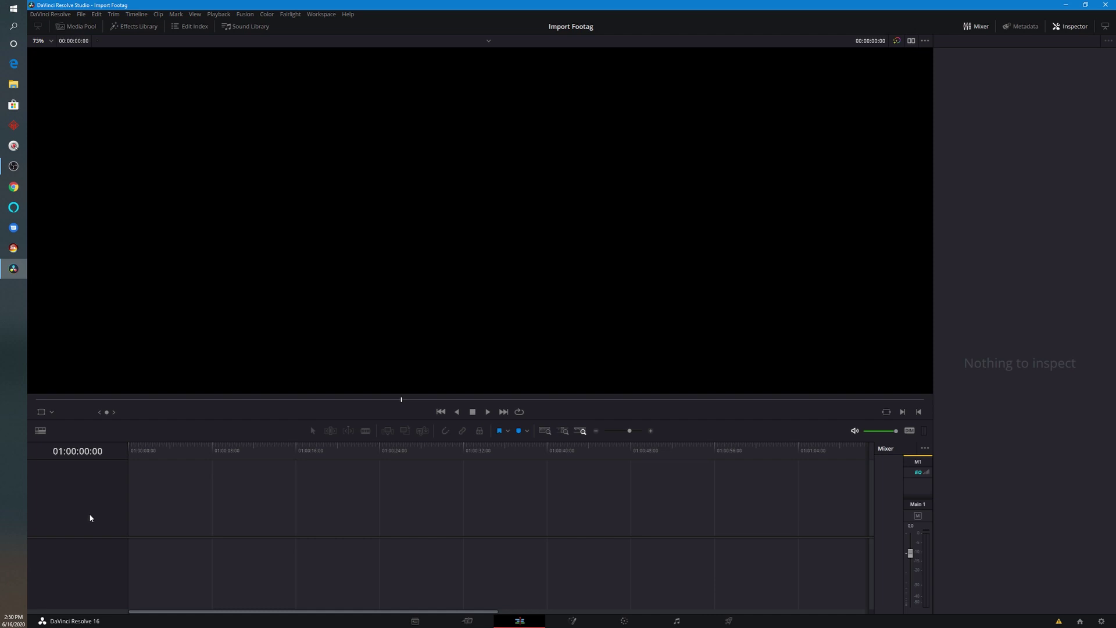
In DaVinci Resolve, place a Fusion Composition effect at the start of the empty timeline and move the playhead onto it
{"action": "left_click", "coordinate": [132, 30]}
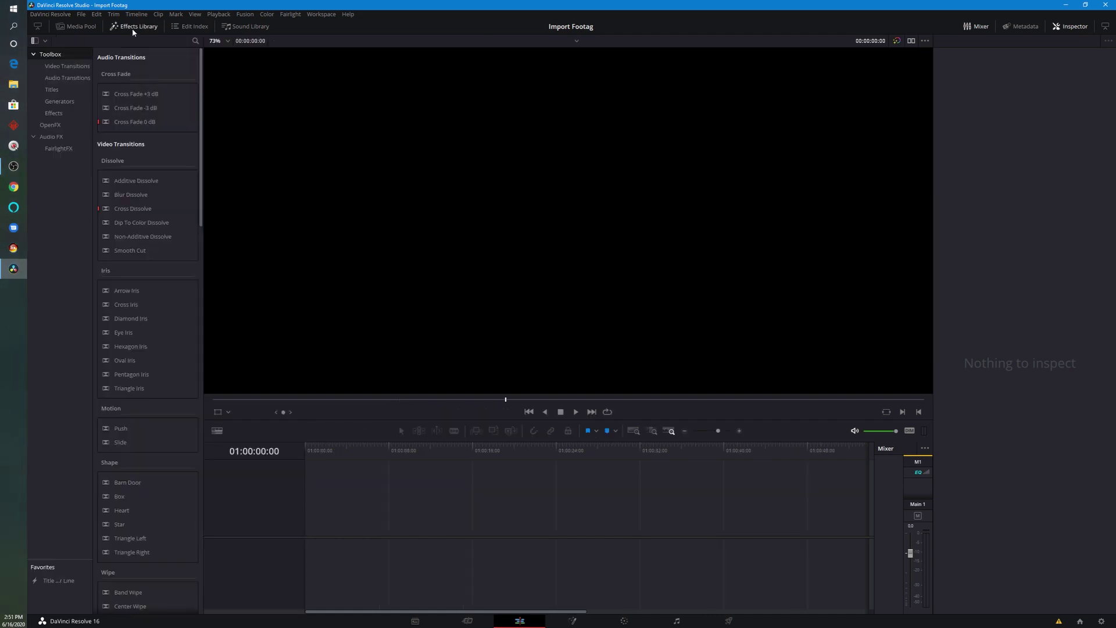
{"action": "left_click", "coordinate": [61, 113]}
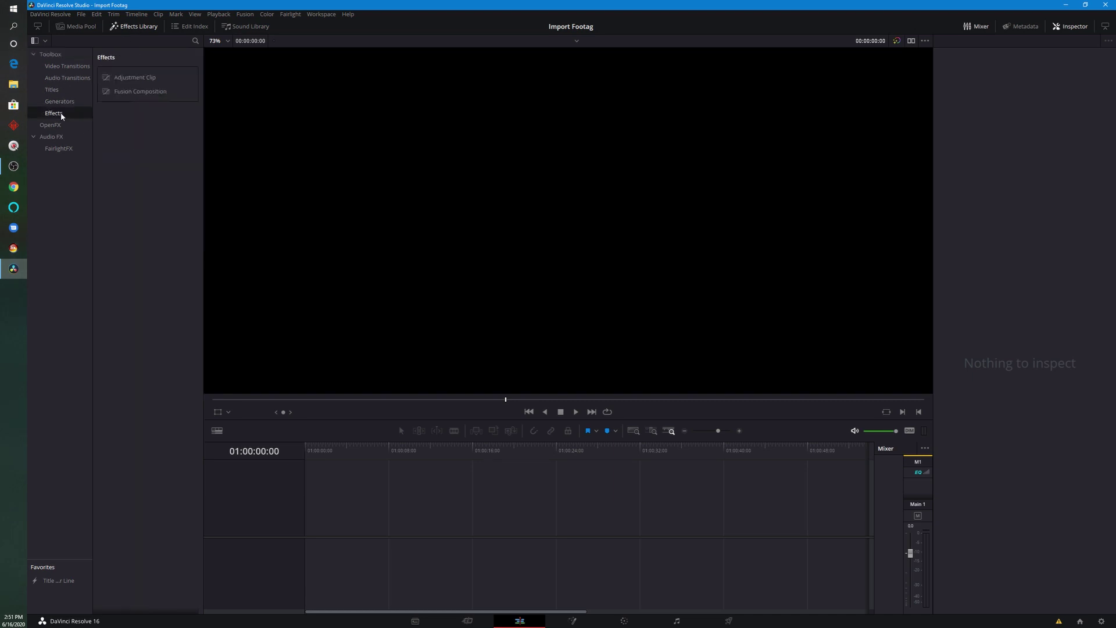
{"action": "left_click", "coordinate": [128, 93]}
{"action": "left_click_drag", "start_coordinate": [133, 91], "coordinate": [346, 504]}
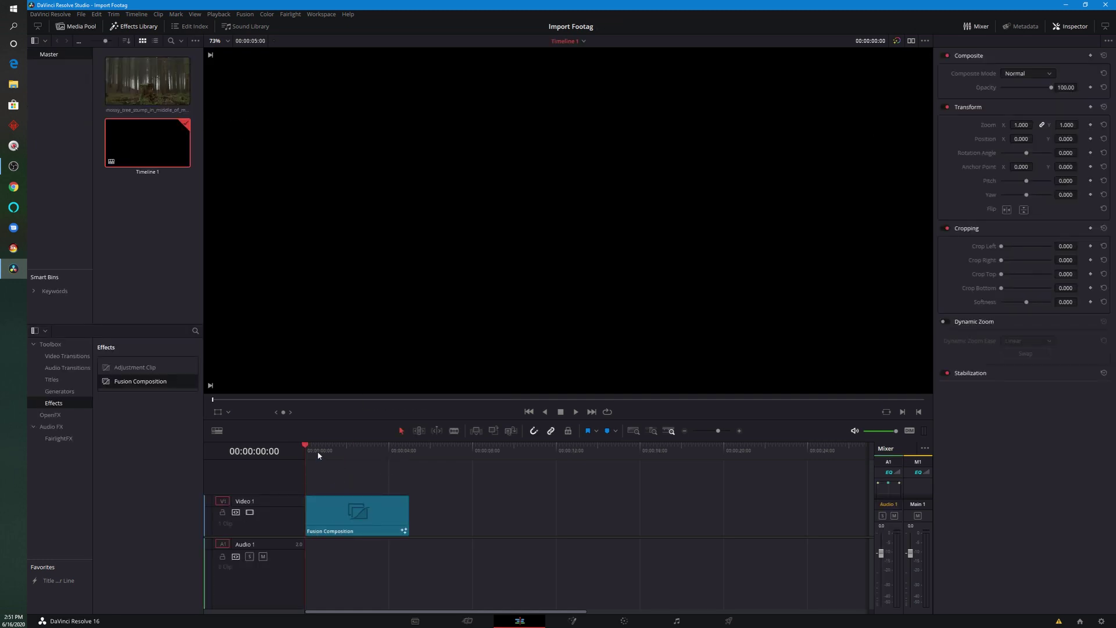
{"action": "left_click_drag", "start_coordinate": [317, 452], "coordinate": [345, 458]}
Open the composition in Fusion, add the mossy tree stump clip, view it and return to frame 0
{"action": "left_click", "coordinate": [573, 621]}
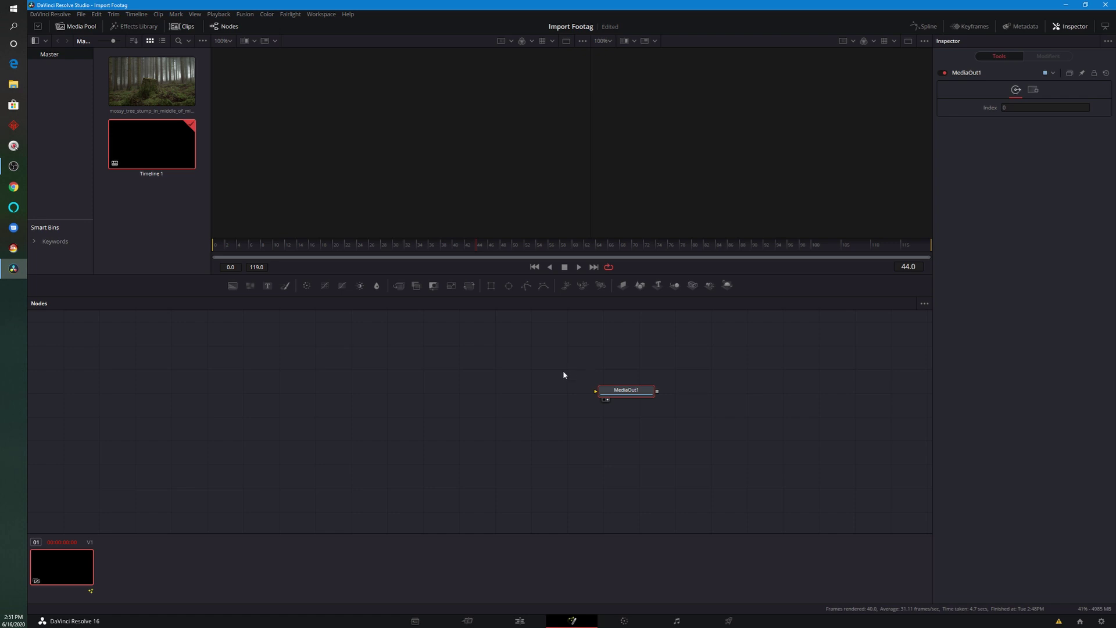
{"action": "left_click_drag", "start_coordinate": [562, 372], "coordinate": [593, 416]}
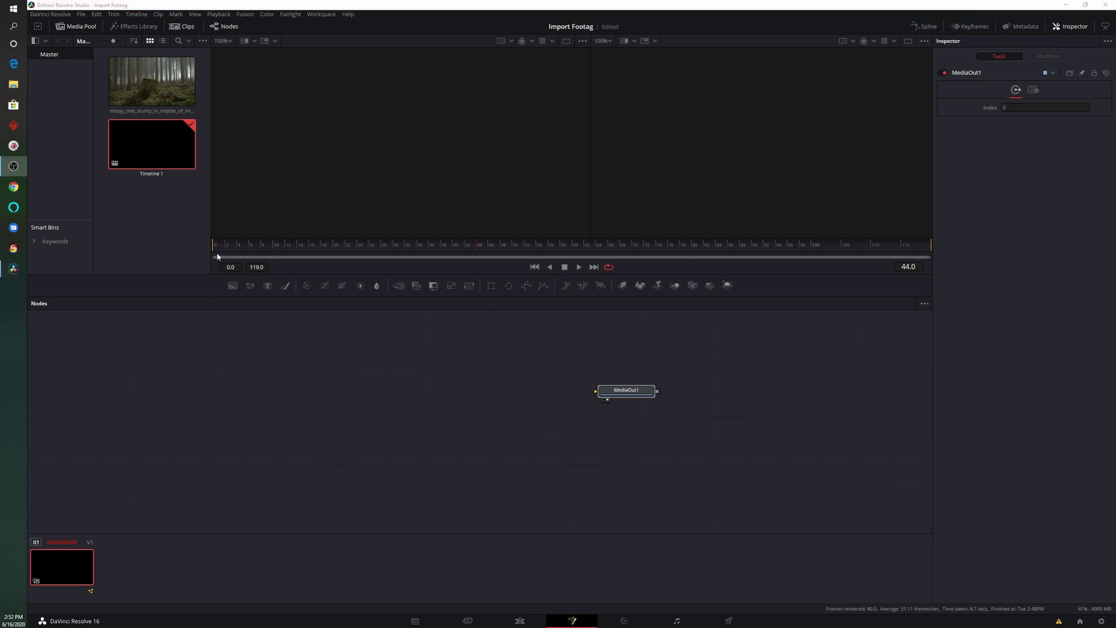
{"action": "left_click_drag", "start_coordinate": [172, 81], "coordinate": [355, 165]}
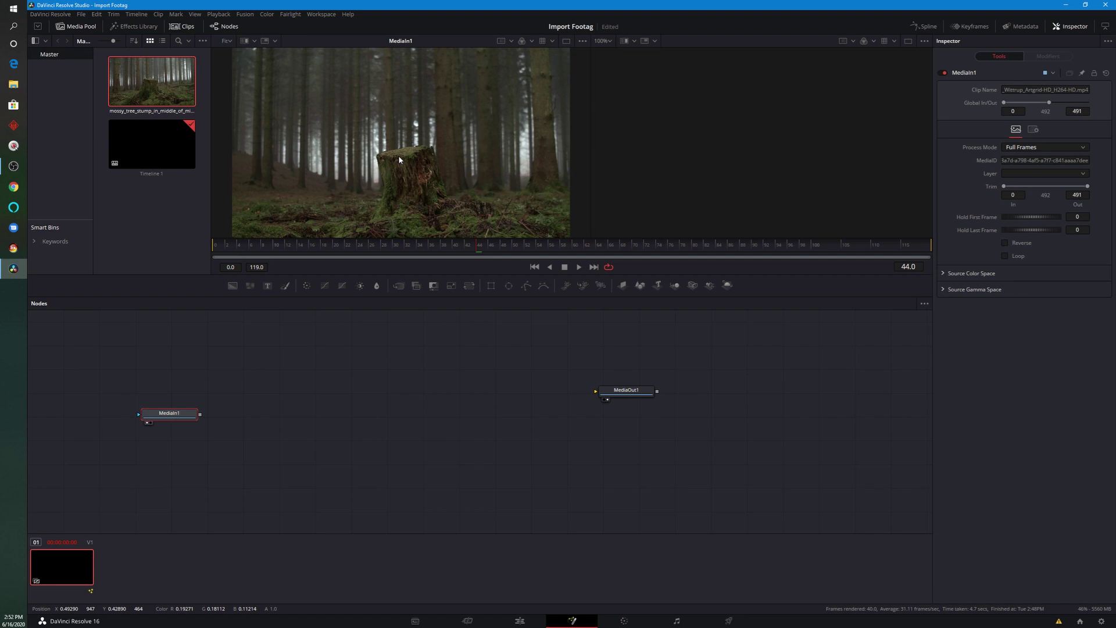
{"action": "left_click_drag", "start_coordinate": [242, 244], "coordinate": [206, 252]}
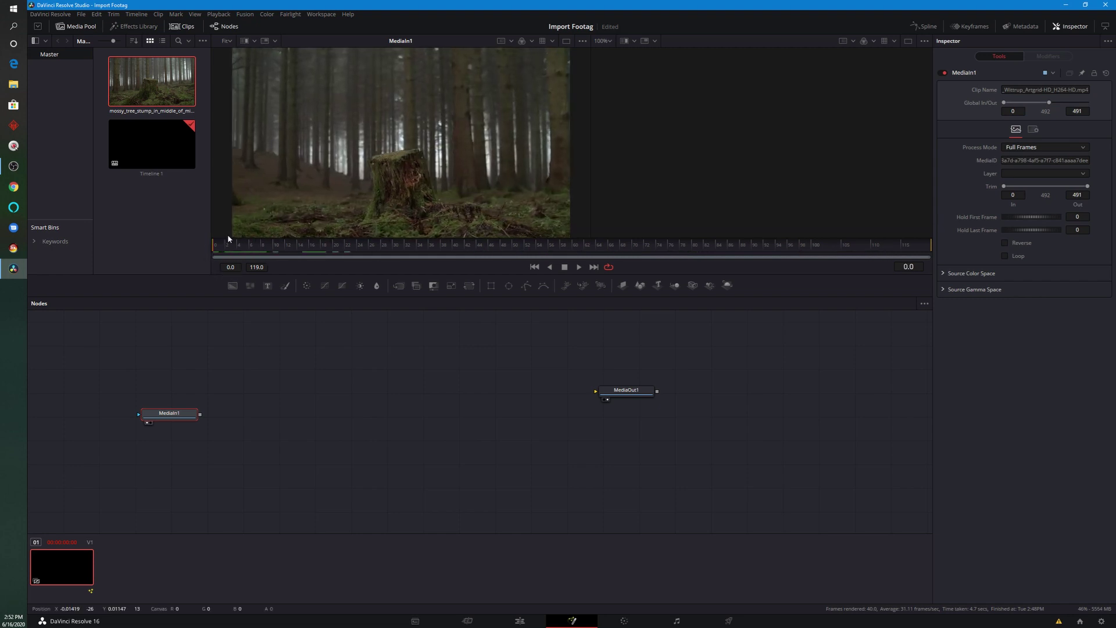
Hide the media pool, line MediaOut1 up with MediaIn1 and connect MediaIn1's output to MediaOut1
{"action": "left_click", "coordinate": [71, 27]}
{"action": "left_click_drag", "start_coordinate": [626, 390], "coordinate": [634, 415]}
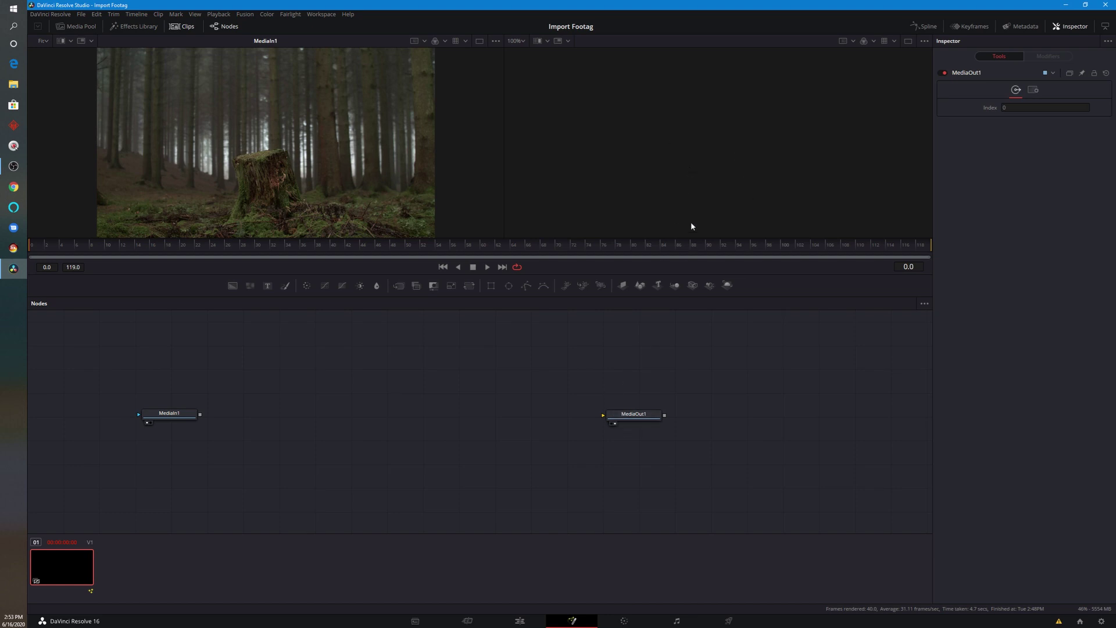
{"action": "left_click_drag", "start_coordinate": [199, 414], "coordinate": [614, 419]}
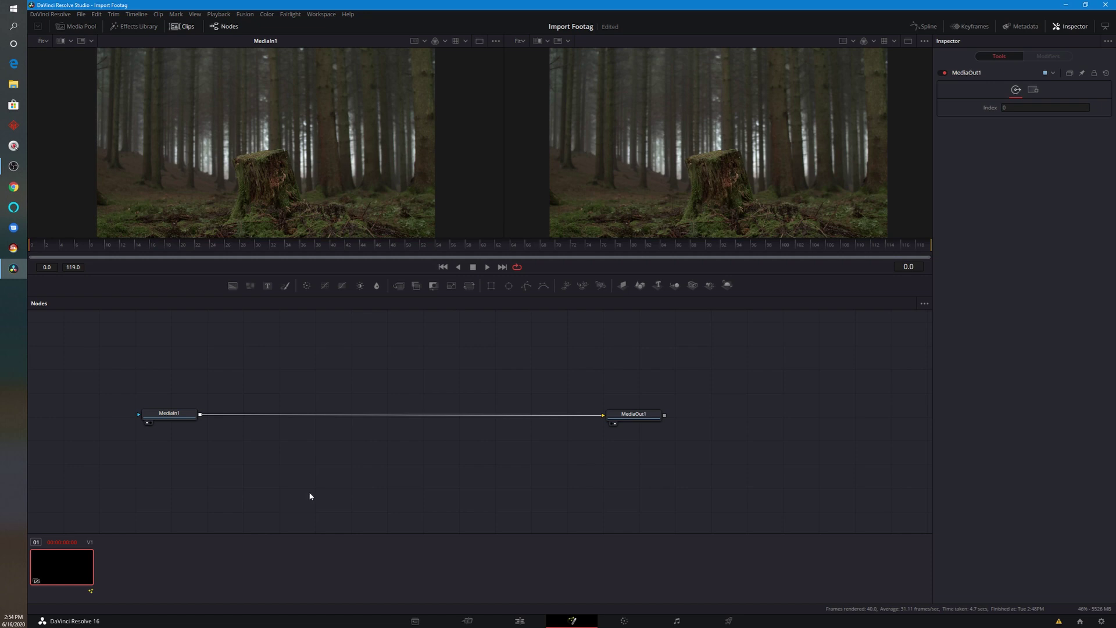
Add a Camera Tracker node, place it above the MediaIn1–MediaOut1 connection and feed it from MediaIn1's output
{"action": "key", "text": "shift+space"}
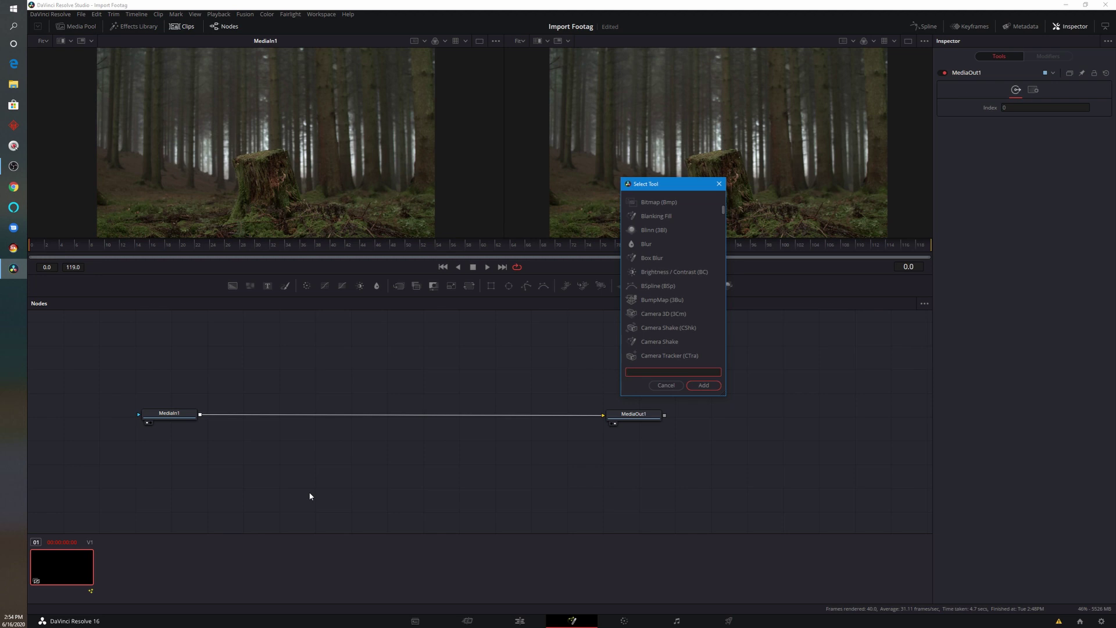
{"action": "type", "text": "tracker"}
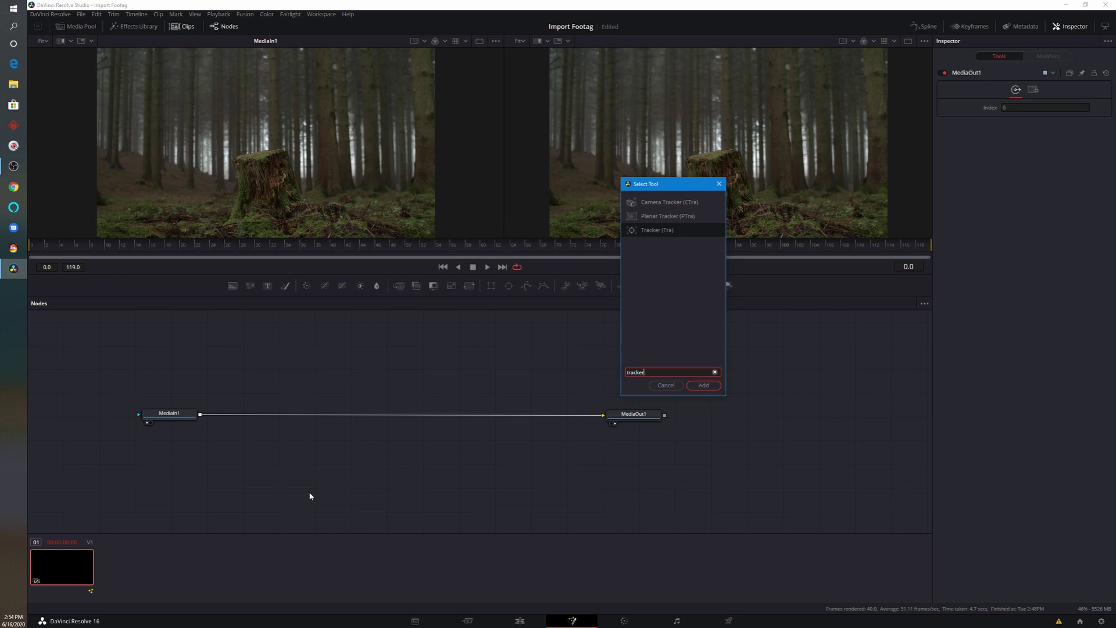
{"action": "left_click", "coordinate": [650, 201]}
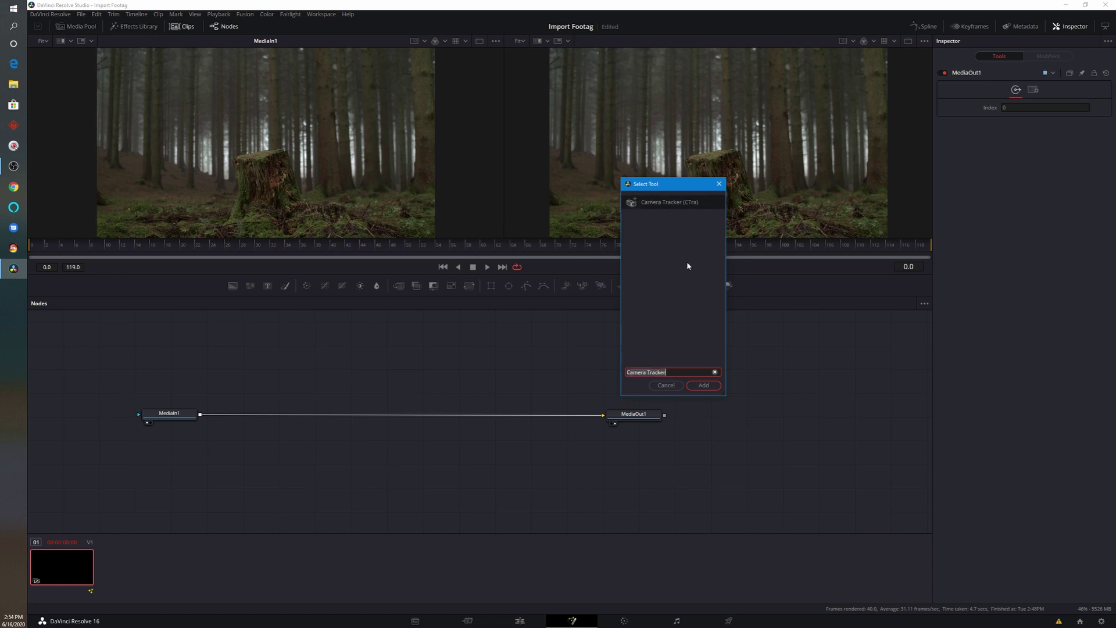
{"action": "left_click", "coordinate": [705, 386]}
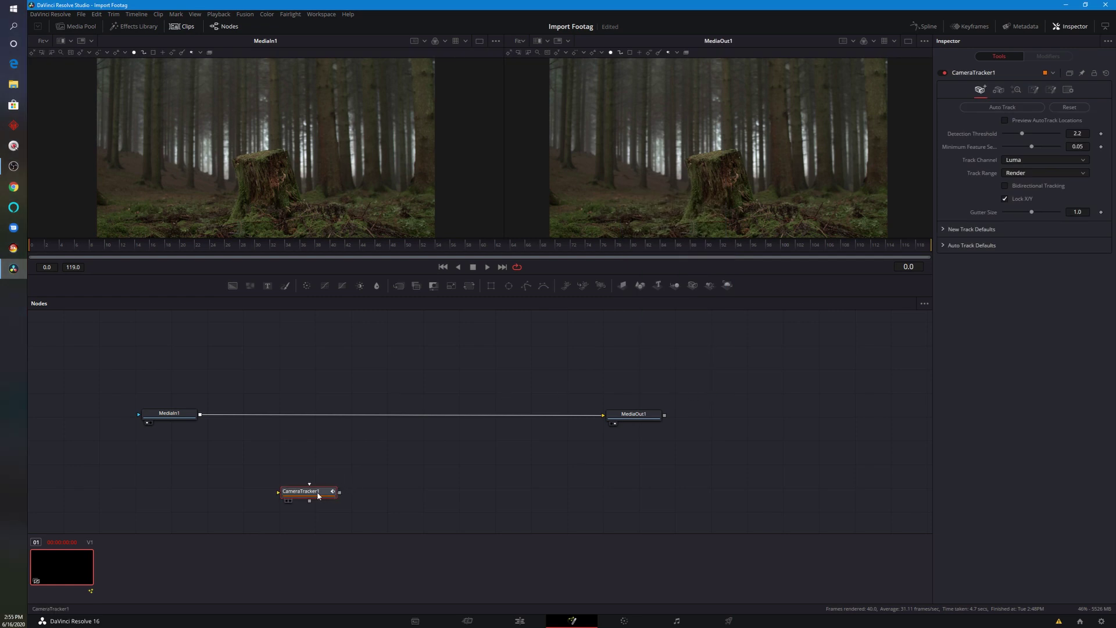
{"action": "left_click_drag", "start_coordinate": [318, 495], "coordinate": [207, 358]}
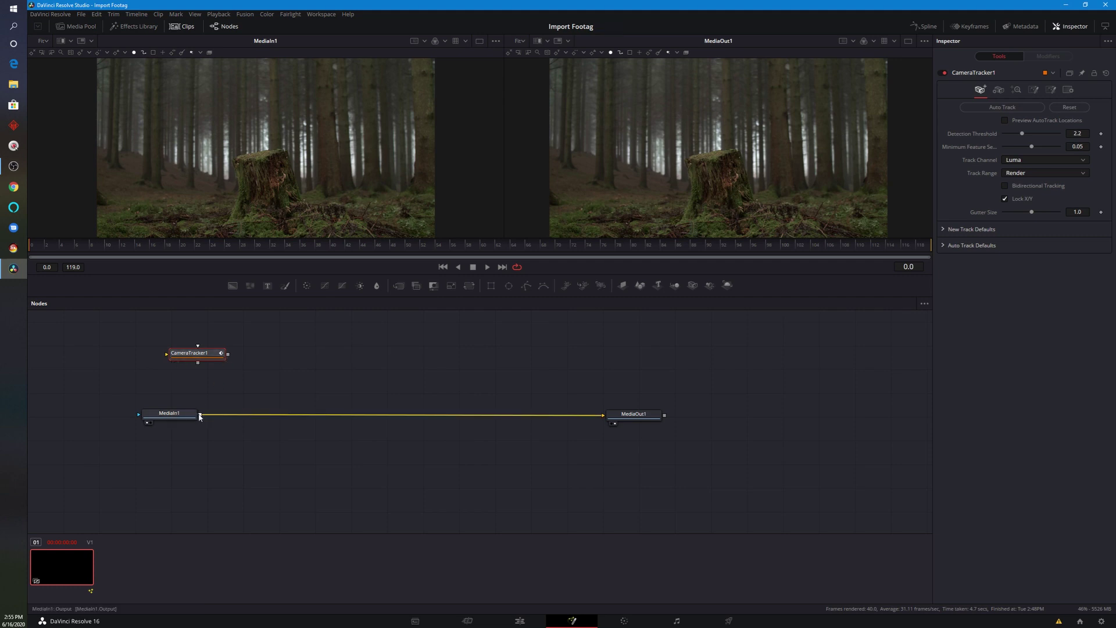
{"action": "left_click_drag", "start_coordinate": [200, 416], "coordinate": [311, 371]}
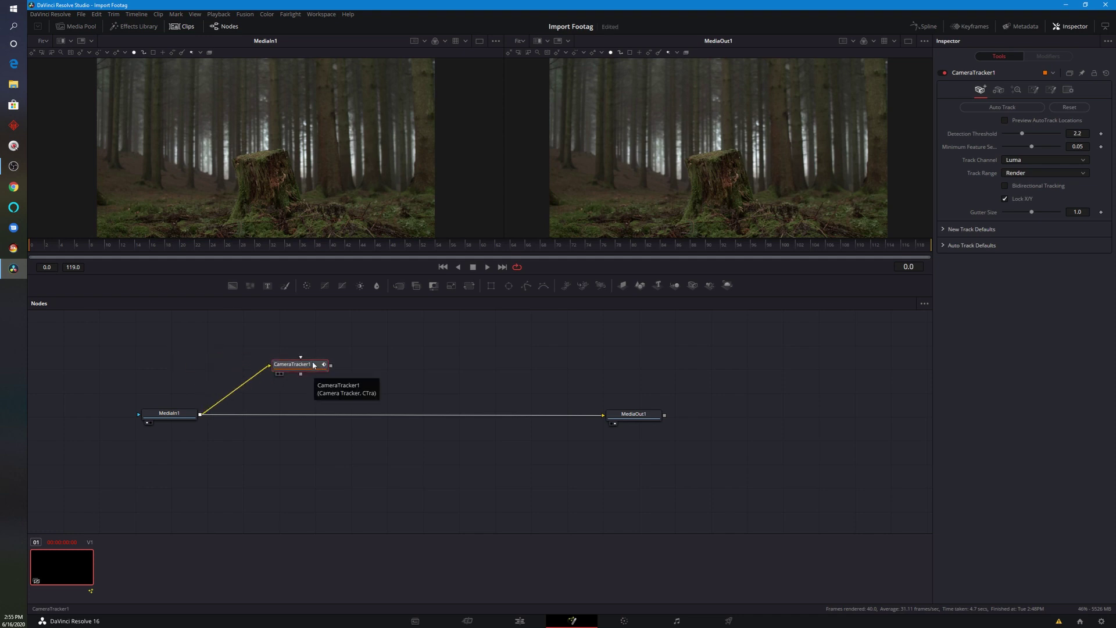
Load CameraTracker1 into the first viewer and auto-track the tree stump footage
{"action": "key", "text": "1"}
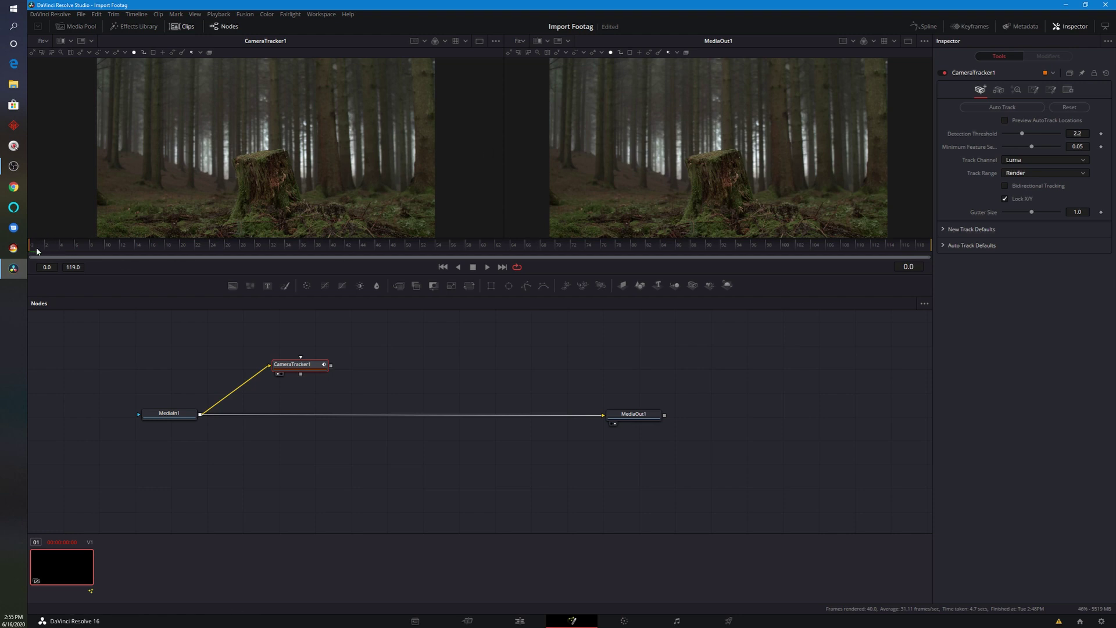
{"action": "left_click", "coordinate": [1000, 108]}
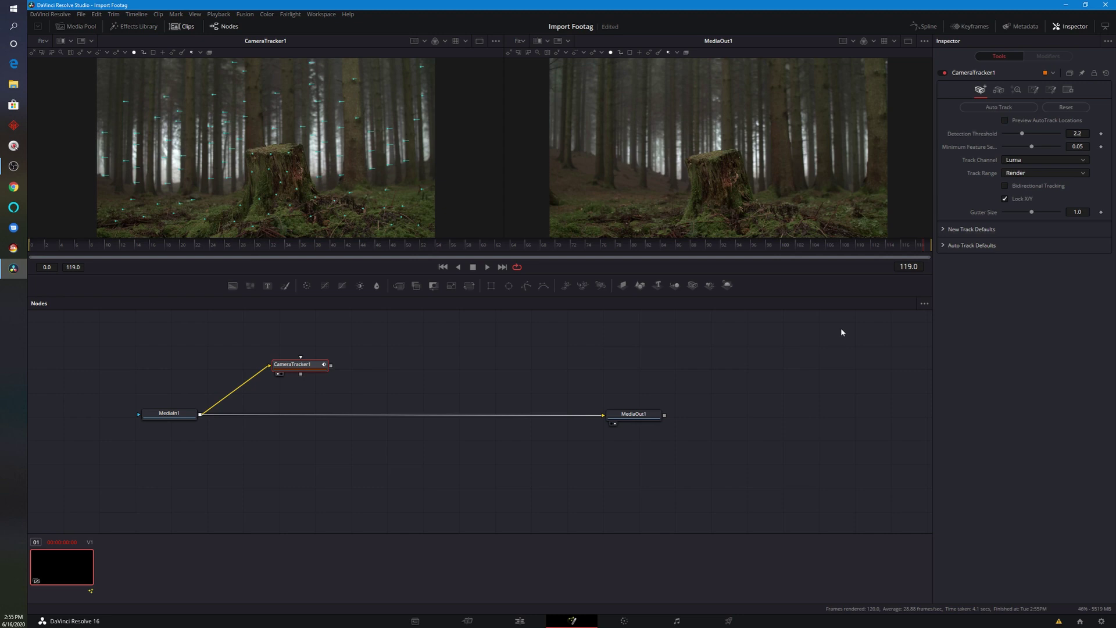
Switch to a single, taller viewer and solve the camera from the auto-tracked points
{"action": "left_click", "coordinate": [908, 41]}
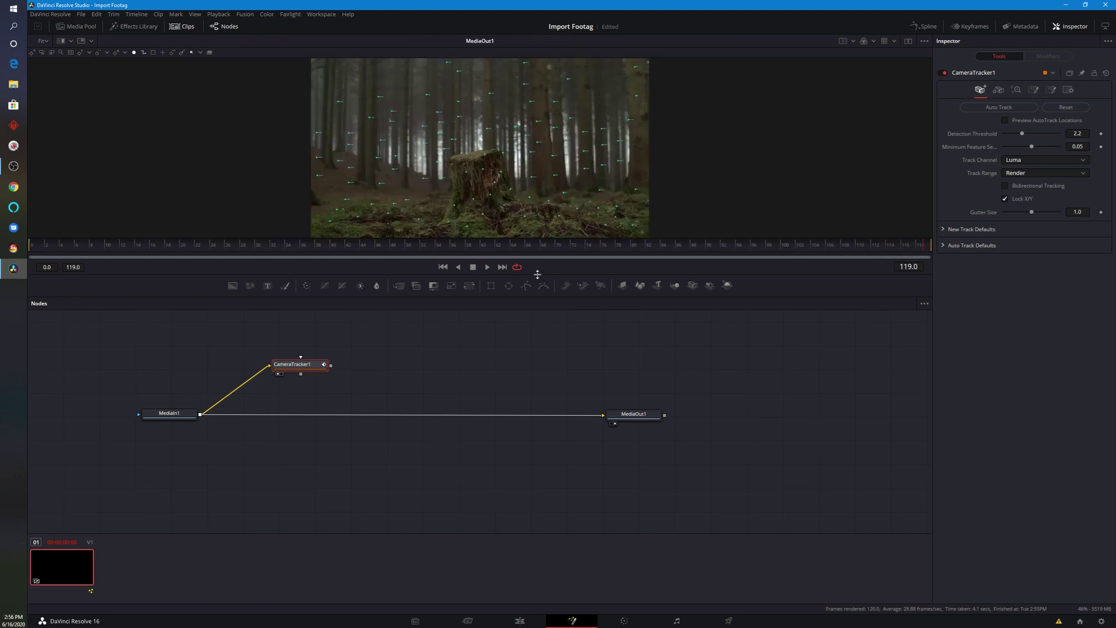
{"action": "left_click_drag", "start_coordinate": [529, 278], "coordinate": [529, 393]}
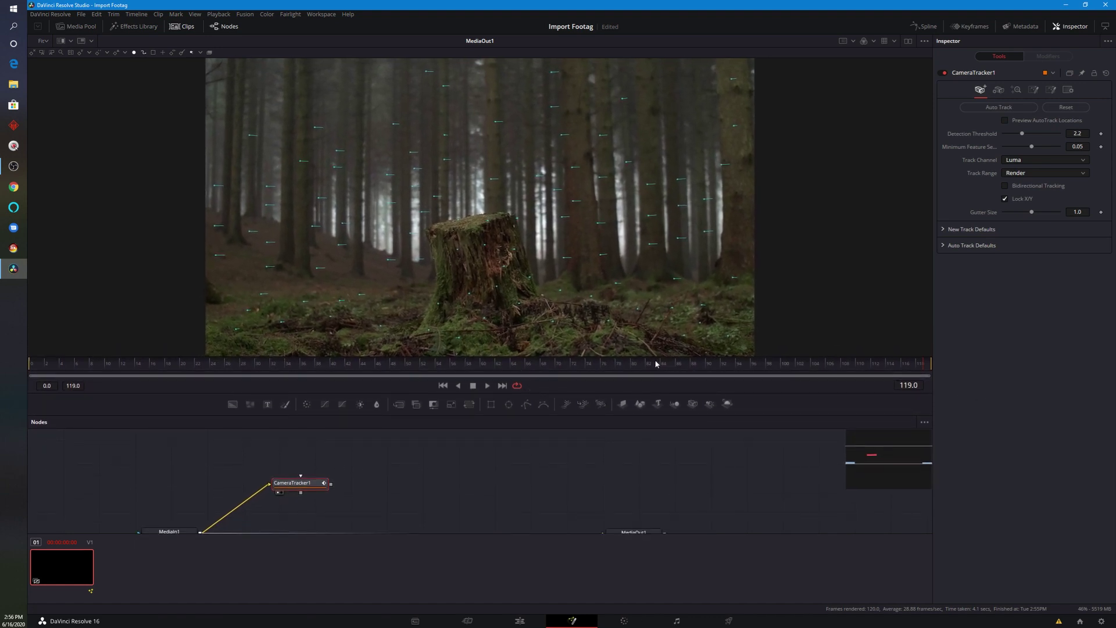
{"action": "left_click", "coordinate": [1016, 91]}
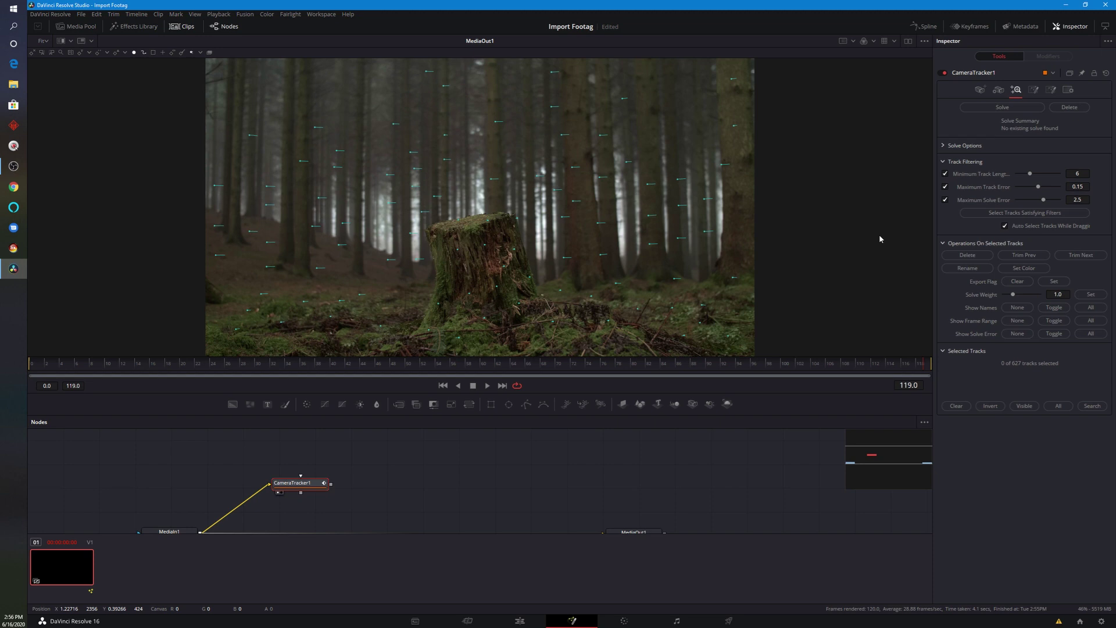
{"action": "left_click", "coordinate": [1001, 108]}
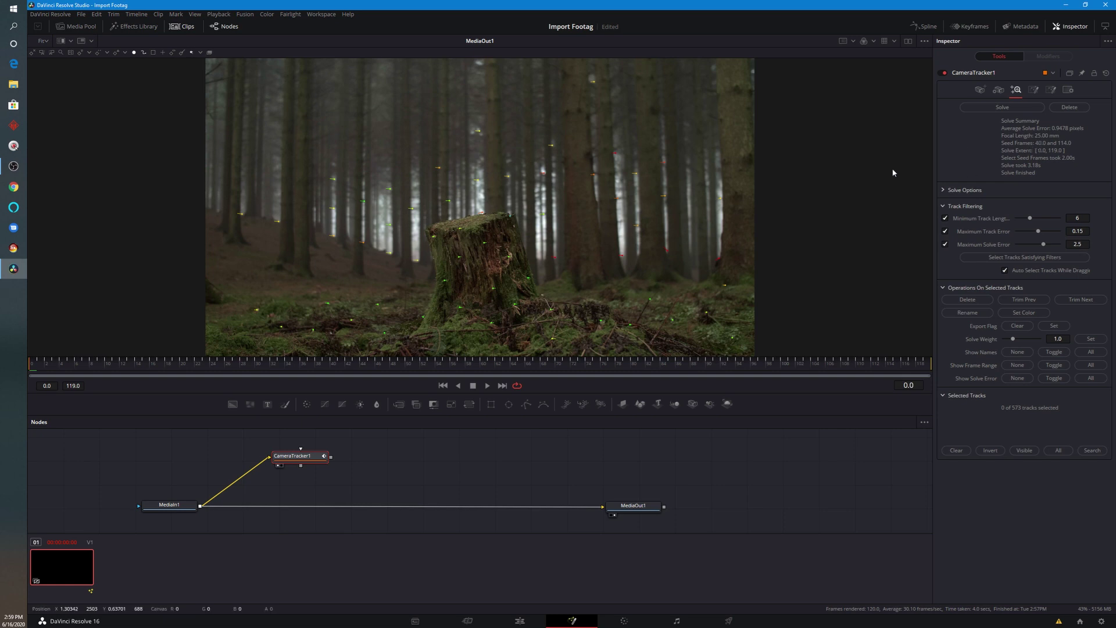
At frame 0, select and delete the poor tracks among the background trees to the right of the stump
{"action": "left_click_drag", "start_coordinate": [746, 234], "coordinate": [544, 279]}
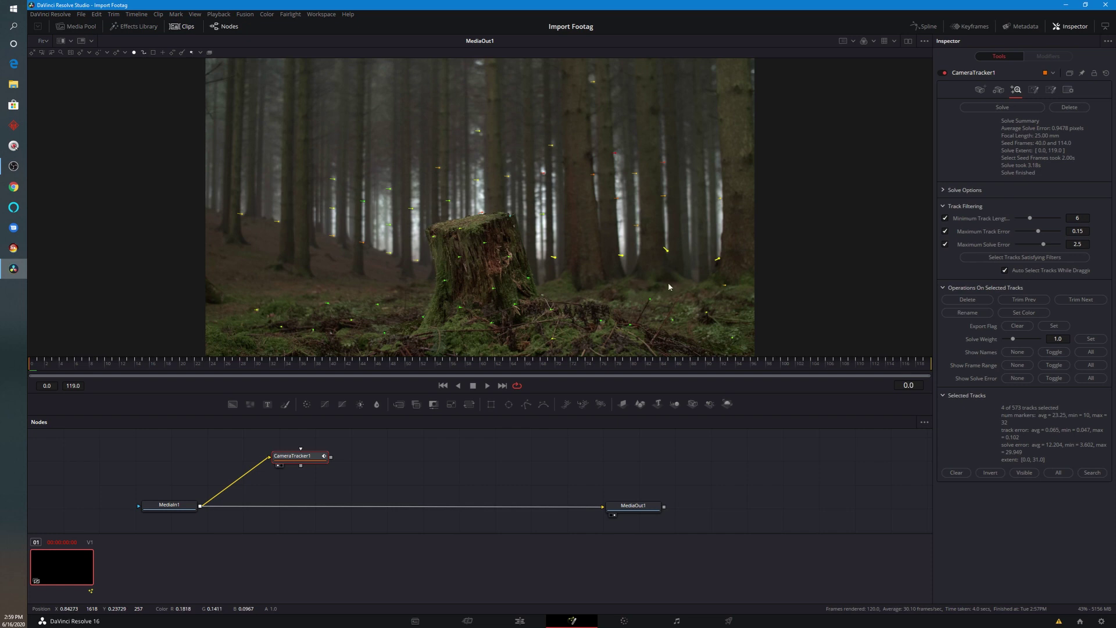
{"action": "key", "text": "Delete"}
{"action": "left_click_drag", "start_coordinate": [581, 145], "coordinate": [620, 196]}
{"action": "key", "text": "Delete"}
{"action": "left_click_drag", "start_coordinate": [657, 150], "coordinate": [672, 199]}
{"action": "key", "text": "Delete"}
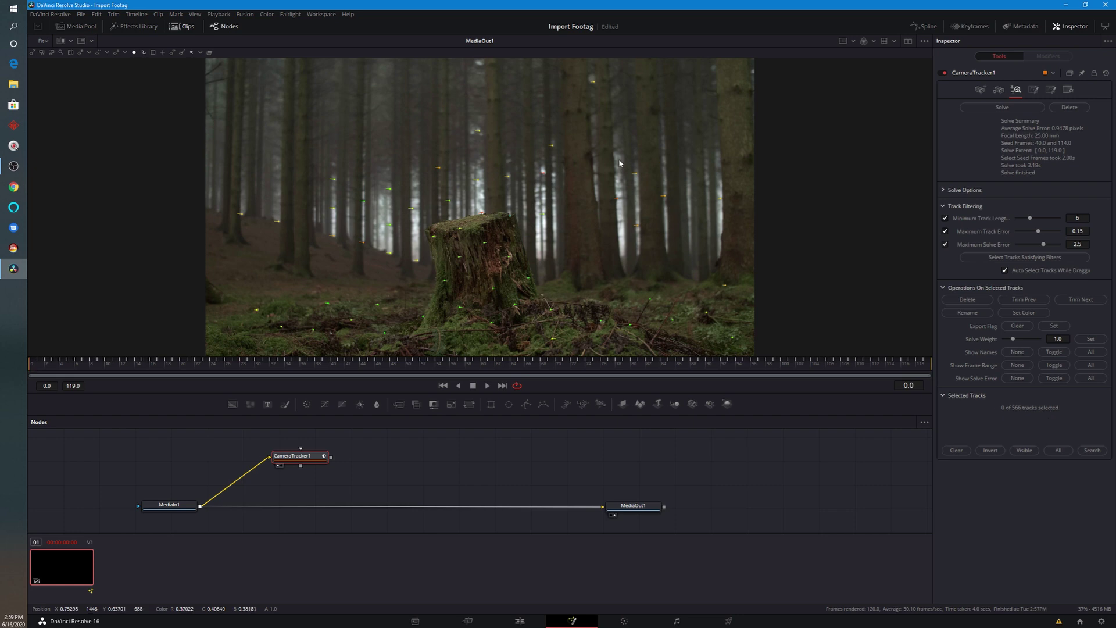
At frame 25, delete the poor tracks just above the stump and among the trees to its upper left
{"action": "left_click", "coordinate": [162, 373]}
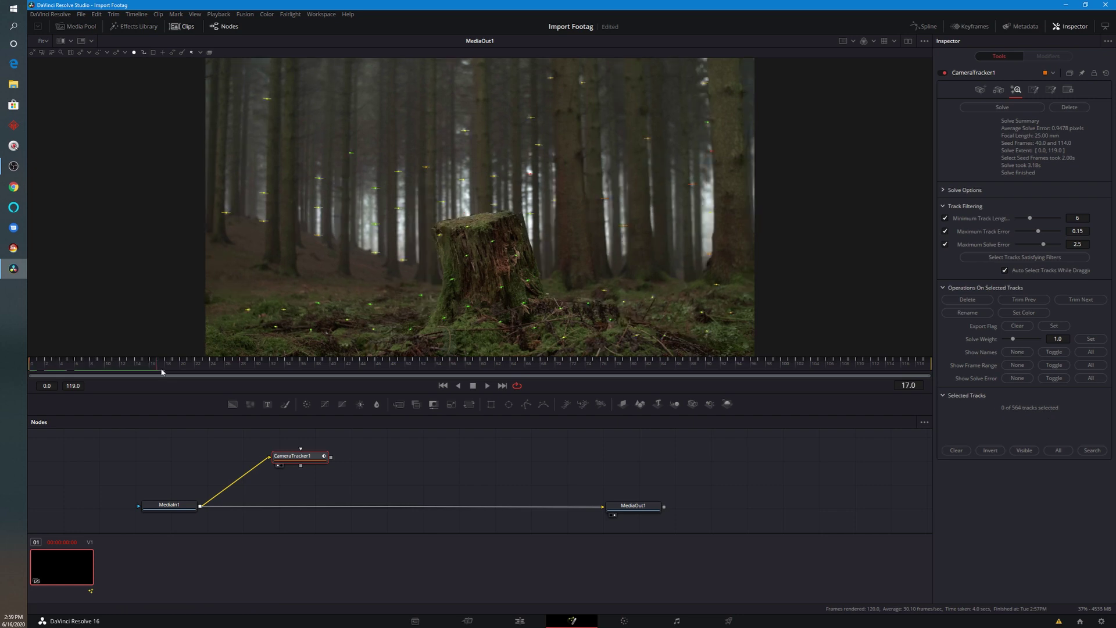
{"action": "left_click_drag", "start_coordinate": [162, 373], "coordinate": [215, 367]}
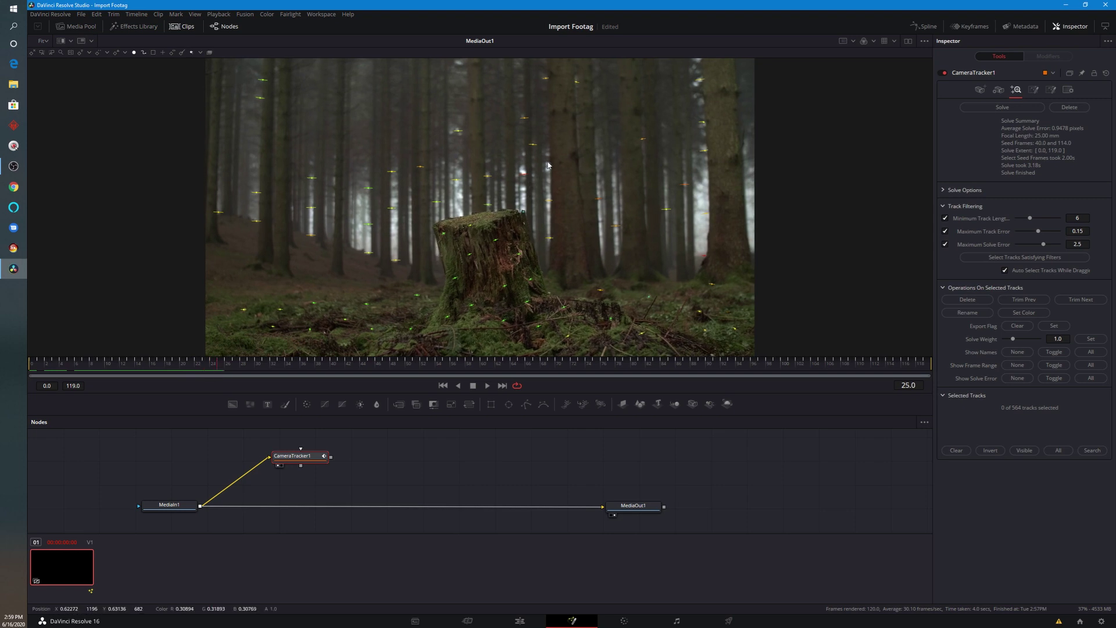
{"action": "left_click_drag", "start_coordinate": [548, 165], "coordinate": [486, 190]}
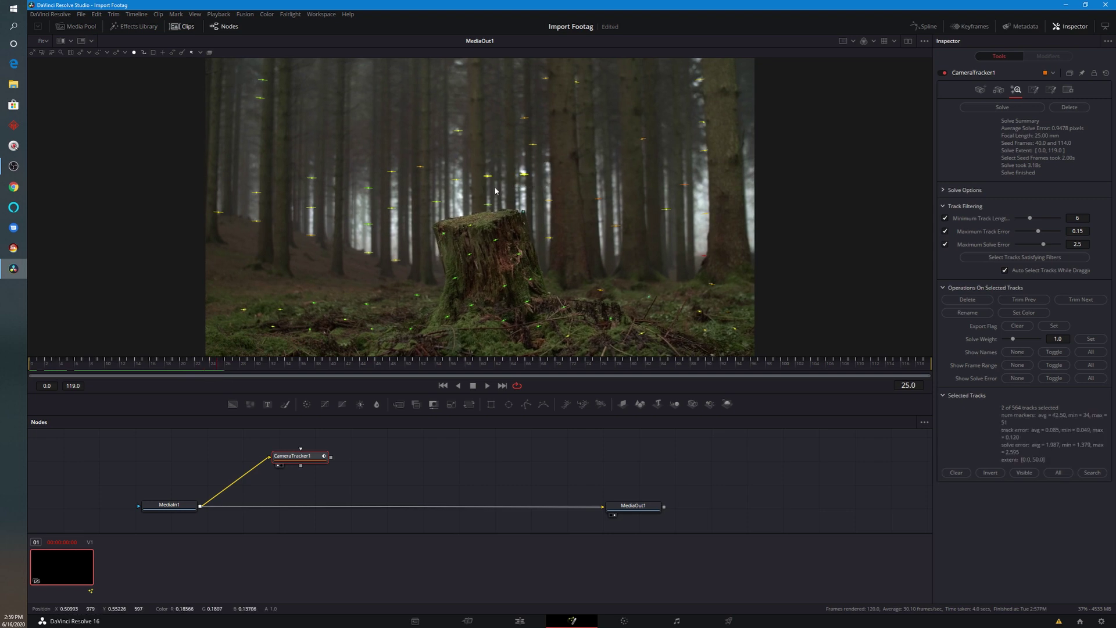
{"action": "key", "text": "Delete"}
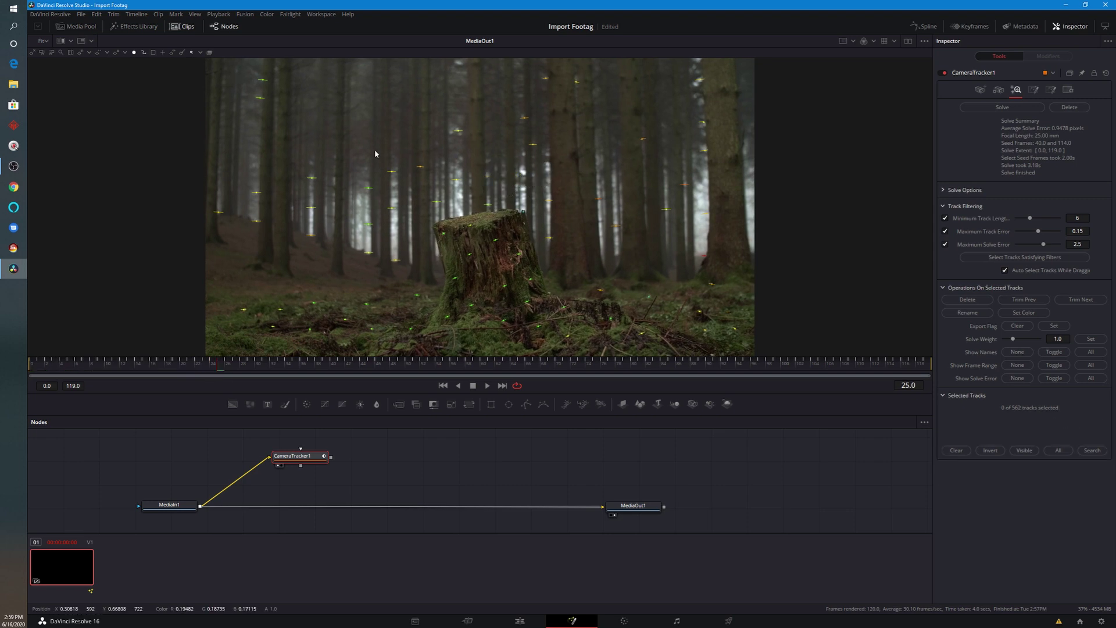
{"action": "left_click_drag", "start_coordinate": [374, 153], "coordinate": [444, 185]}
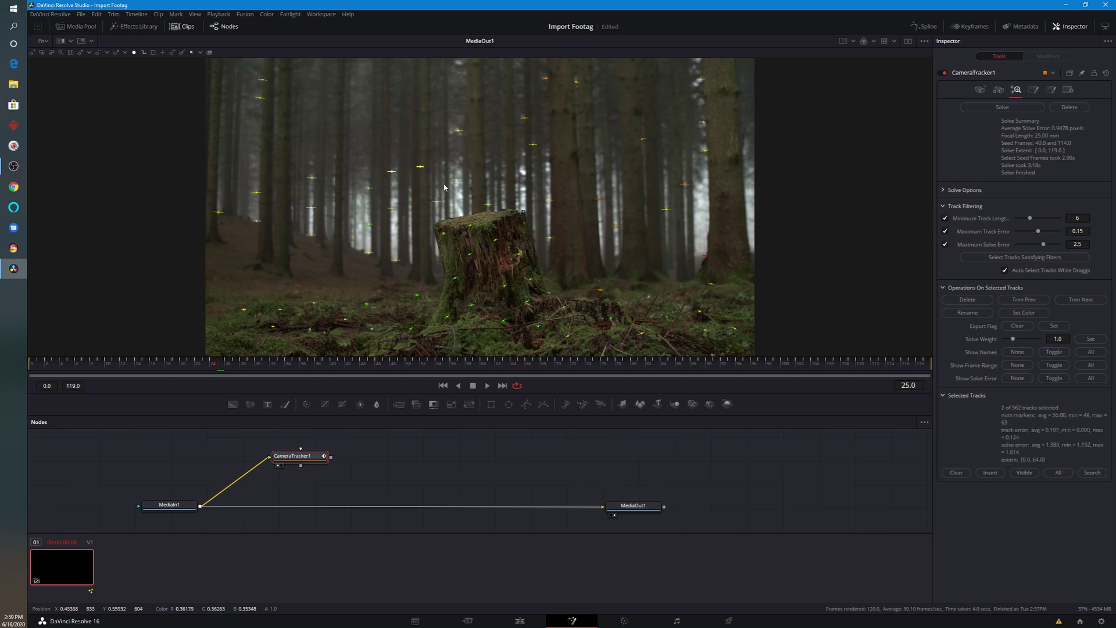
{"action": "key", "text": "Delete"}
At frame 47, delete the poor tracks among the trees on both sides of the stump
{"action": "left_click_drag", "start_coordinate": [221, 364], "coordinate": [380, 364]}
{"action": "left_click_drag", "start_coordinate": [374, 232], "coordinate": [412, 252]}
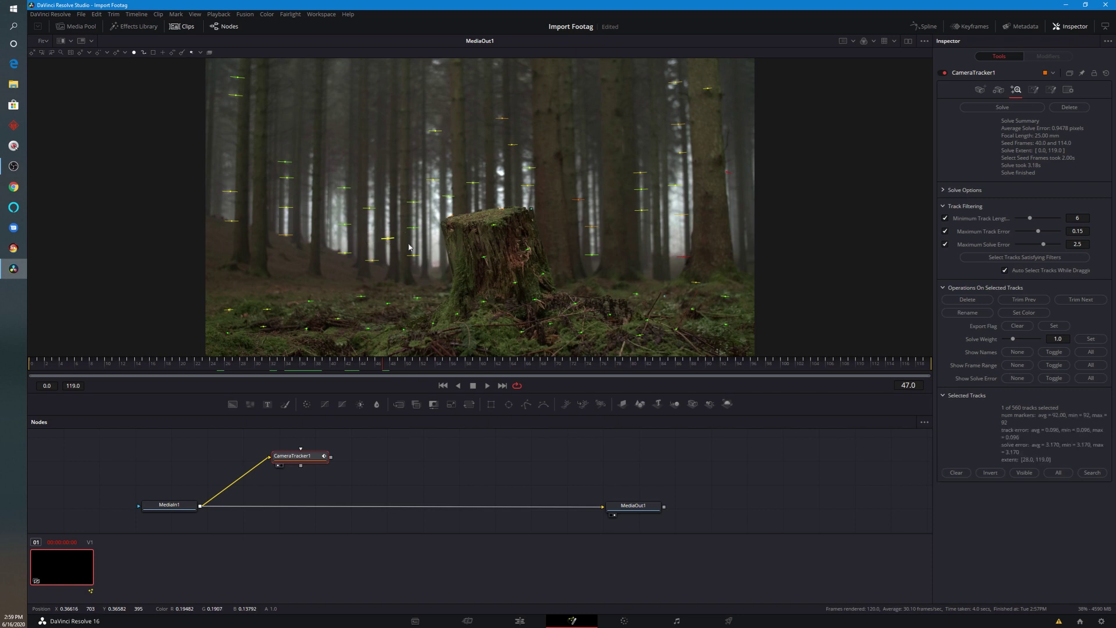
{"action": "key", "text": "Delete"}
{"action": "left_click_drag", "start_coordinate": [565, 177], "coordinate": [617, 242]}
{"action": "key", "text": "Delete"}
{"action": "left_click_drag", "start_coordinate": [703, 268], "coordinate": [661, 262]}
{"action": "key", "text": "Delete"}
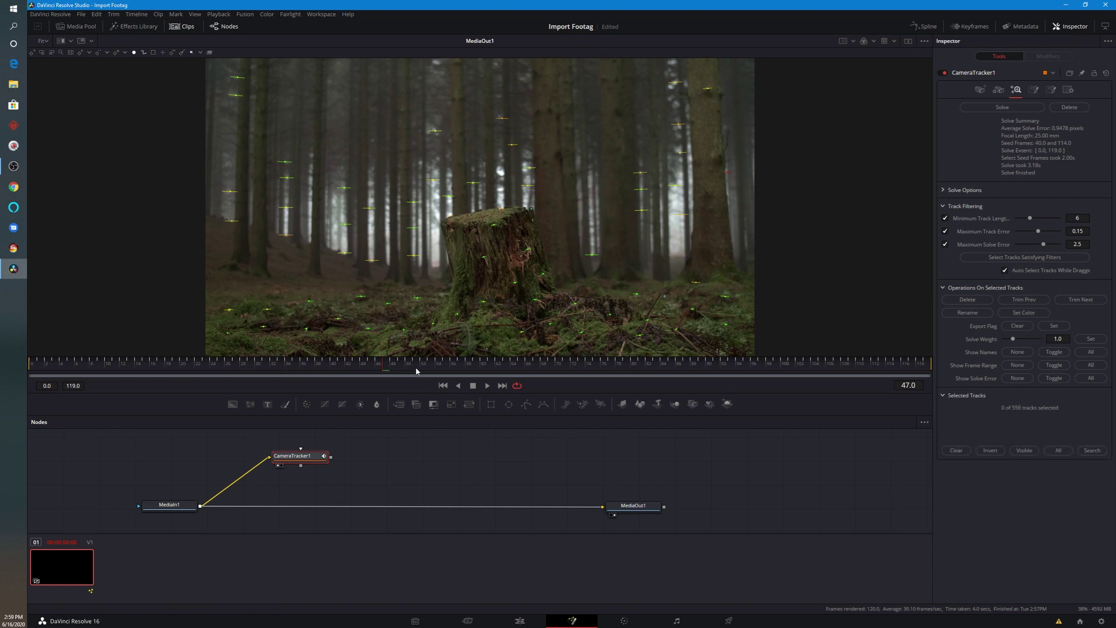
At frame 69, delete the high-error tracks among the trees to the left of the stump
{"action": "left_click_drag", "start_coordinate": [416, 371], "coordinate": [550, 366]}
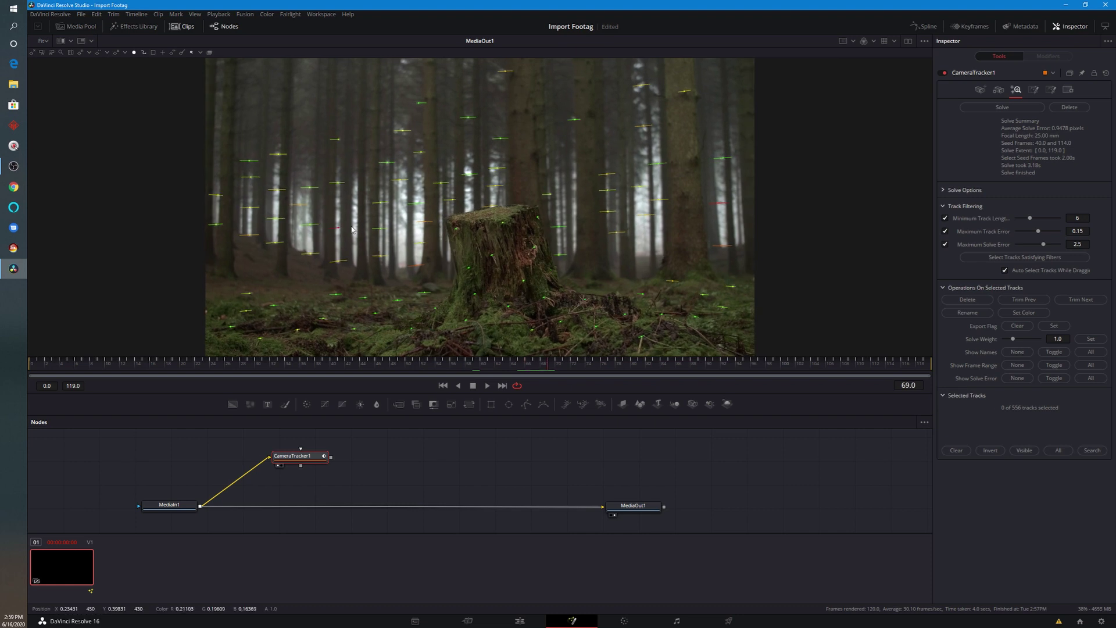
{"action": "left_click_drag", "start_coordinate": [353, 218], "coordinate": [326, 247]}
{"action": "key", "text": "Delete"}
{"action": "left_click_drag", "start_coordinate": [407, 213], "coordinate": [400, 277]}
{"action": "key", "text": "Delete"}
{"action": "key", "text": "Delete"}
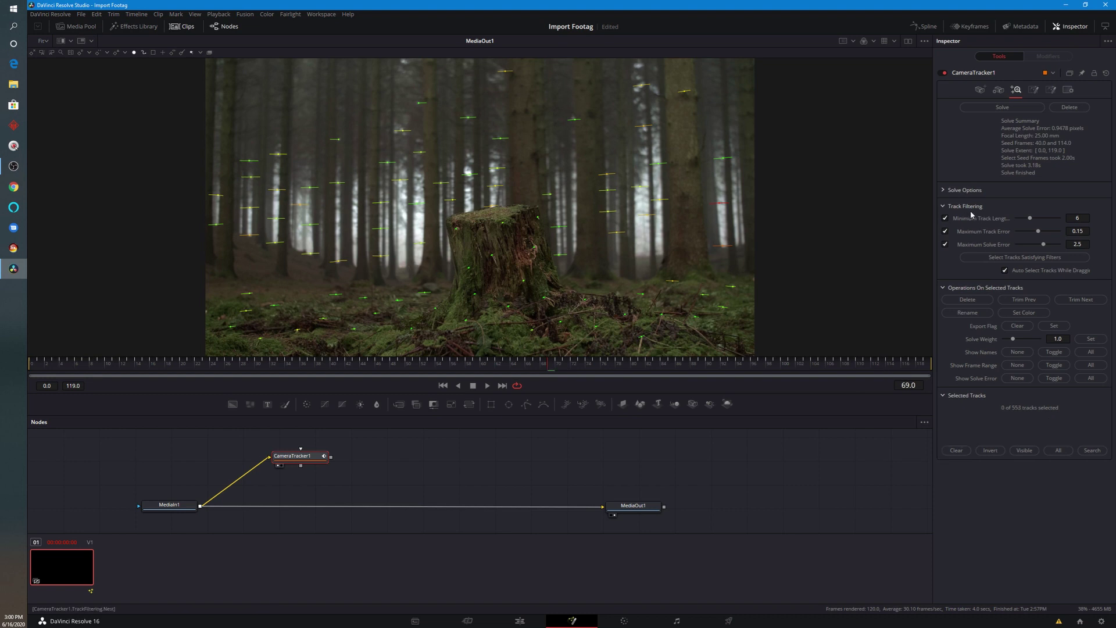
At frame 83, delete the poor tracks by the far right trees, above the stump and beside its left edge
{"action": "left_click_drag", "start_coordinate": [617, 365], "coordinate": [654, 369]}
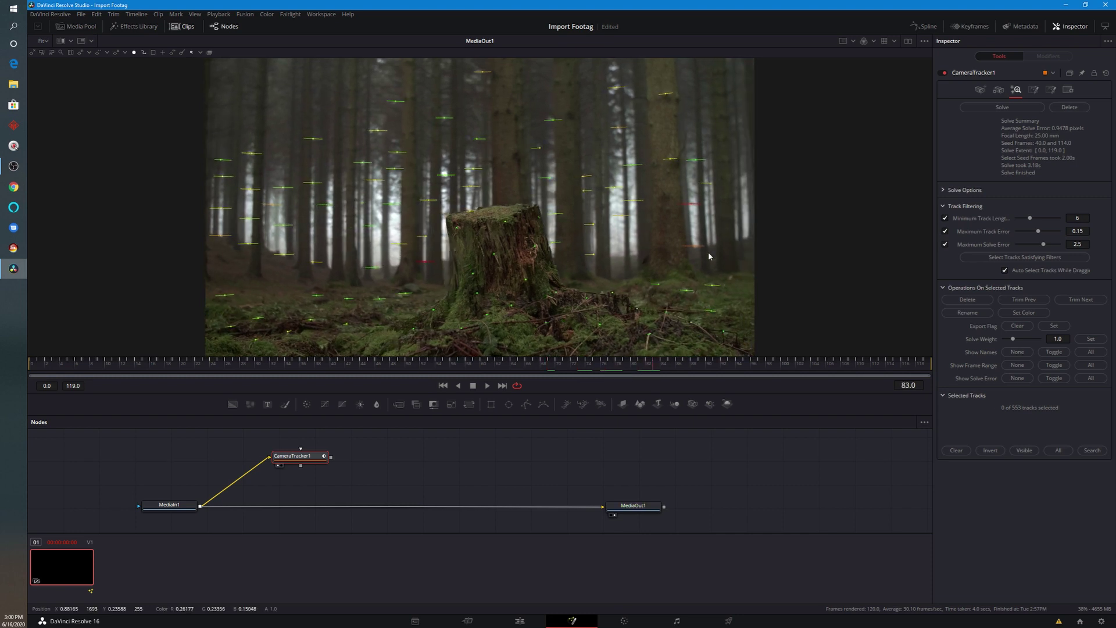
{"action": "left_click_drag", "start_coordinate": [732, 180], "coordinate": [690, 268]}
{"action": "key", "text": "Delete"}
{"action": "left_click_drag", "start_coordinate": [499, 69], "coordinate": [464, 90]}
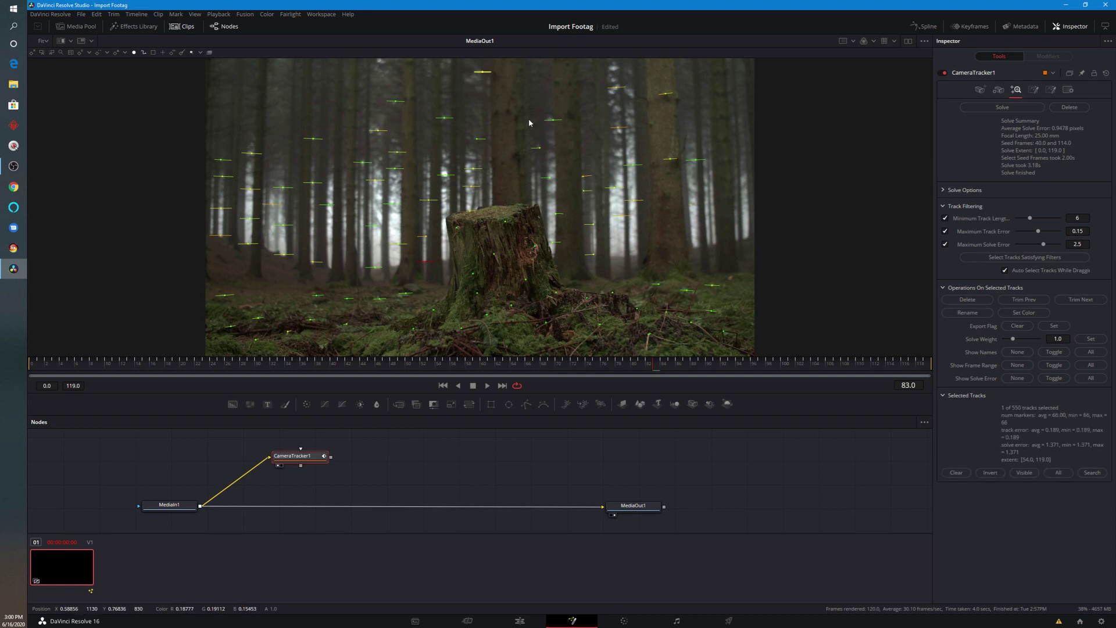
{"action": "key", "text": "Delete"}
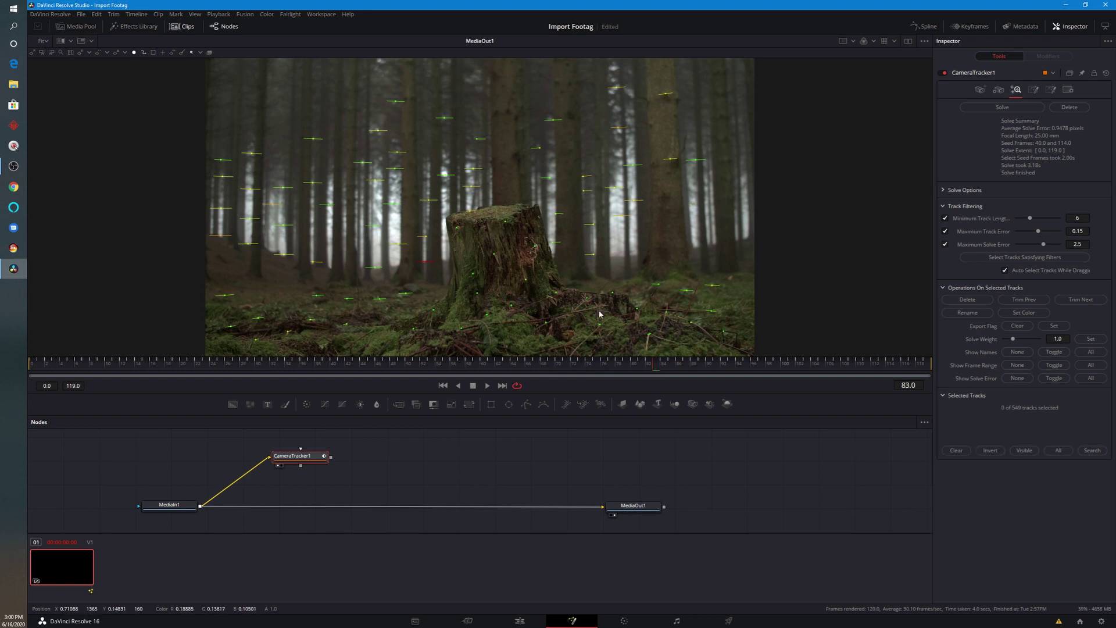
{"action": "left_click_drag", "start_coordinate": [444, 252], "coordinate": [415, 290]}
{"action": "key", "text": "Delete"}
At frame 110, delete the tracks among the upper-left trees and solve the camera again
{"action": "left_click_drag", "start_coordinate": [668, 364], "coordinate": [861, 362]}
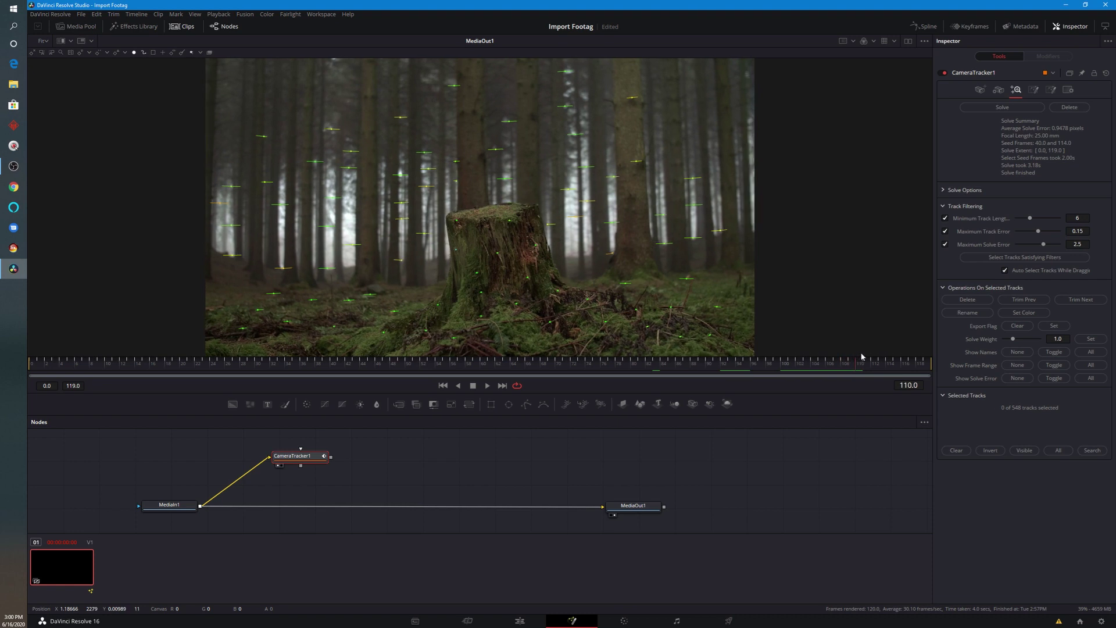
{"action": "left_click_drag", "start_coordinate": [310, 88], "coordinate": [425, 135]}
{"action": "key", "text": "Delete"}
{"action": "left_click", "coordinate": [1017, 111]}
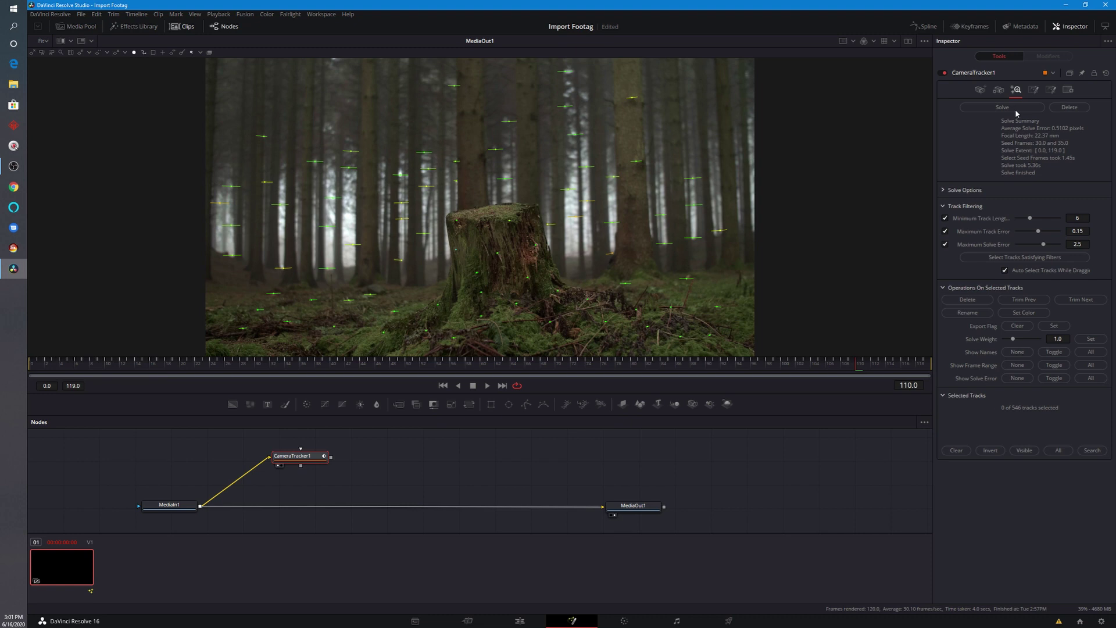
Save the project and return to a two-viewer layout with more room for the node graph
{"action": "key", "text": "ctrl+s"}
{"action": "scroll", "coordinate": [427, 471], "scroll_direction": "down", "scroll_amount": 1}
{"action": "scroll", "coordinate": [426, 471], "scroll_direction": "up", "scroll_amount": 1}
{"action": "left_click_drag", "start_coordinate": [527, 393], "coordinate": [526, 344]}
{"action": "left_click", "coordinate": [907, 41]}
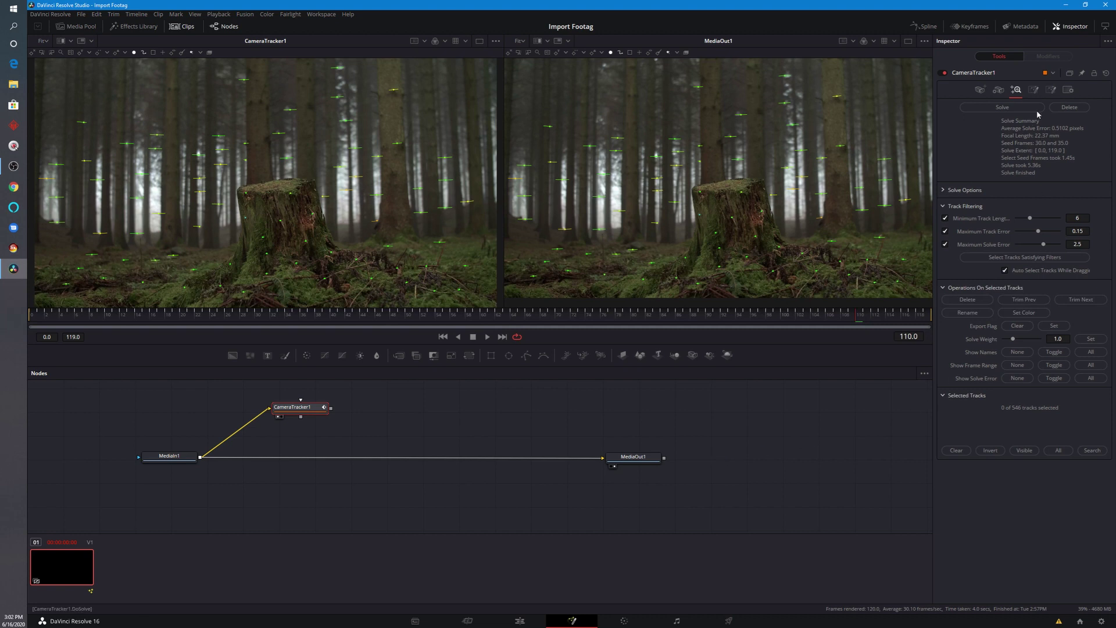
Export the solved camera scene as 3D nodes and move them below the MediaIn1–MediaOut1 connection
{"action": "left_click", "coordinate": [1034, 89]}
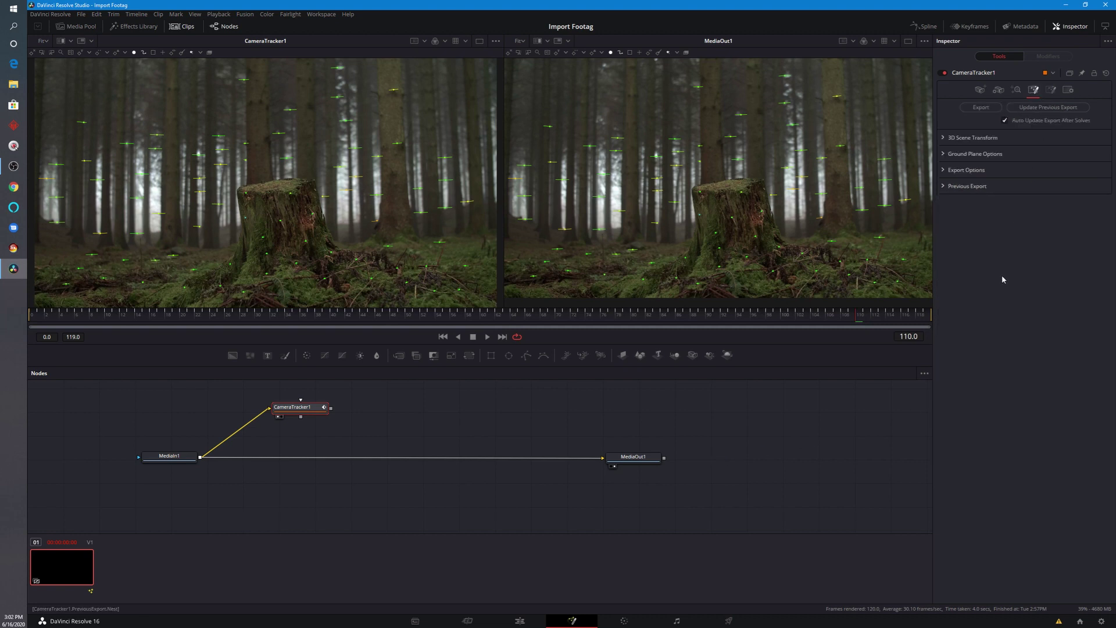
{"action": "left_click", "coordinate": [1041, 109]}
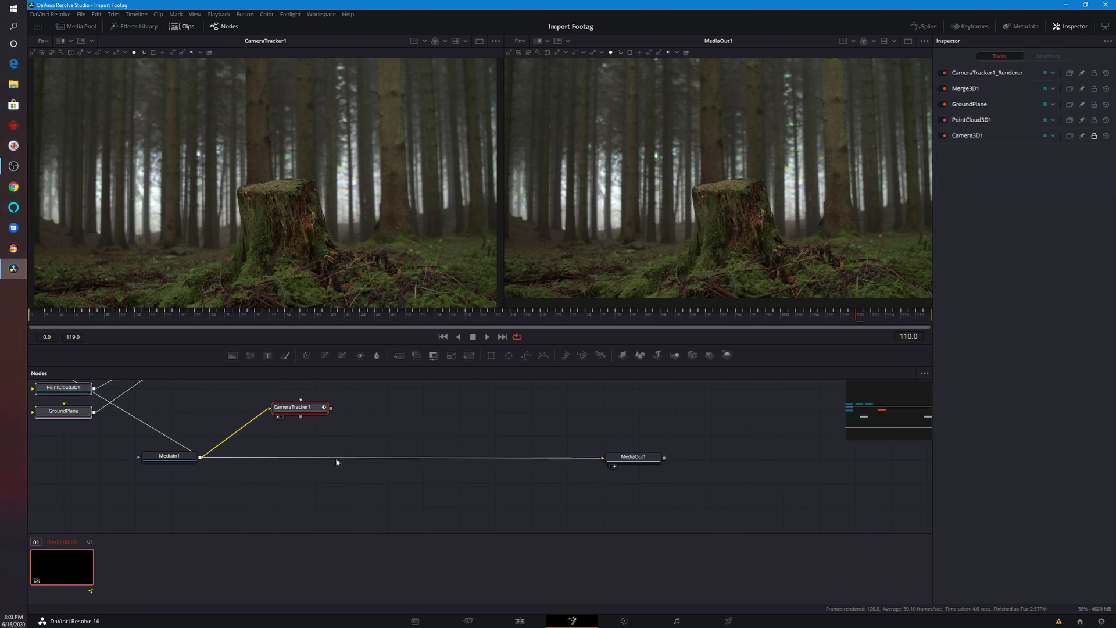
{"action": "left_click_drag", "start_coordinate": [177, 492], "coordinate": [254, 546]}
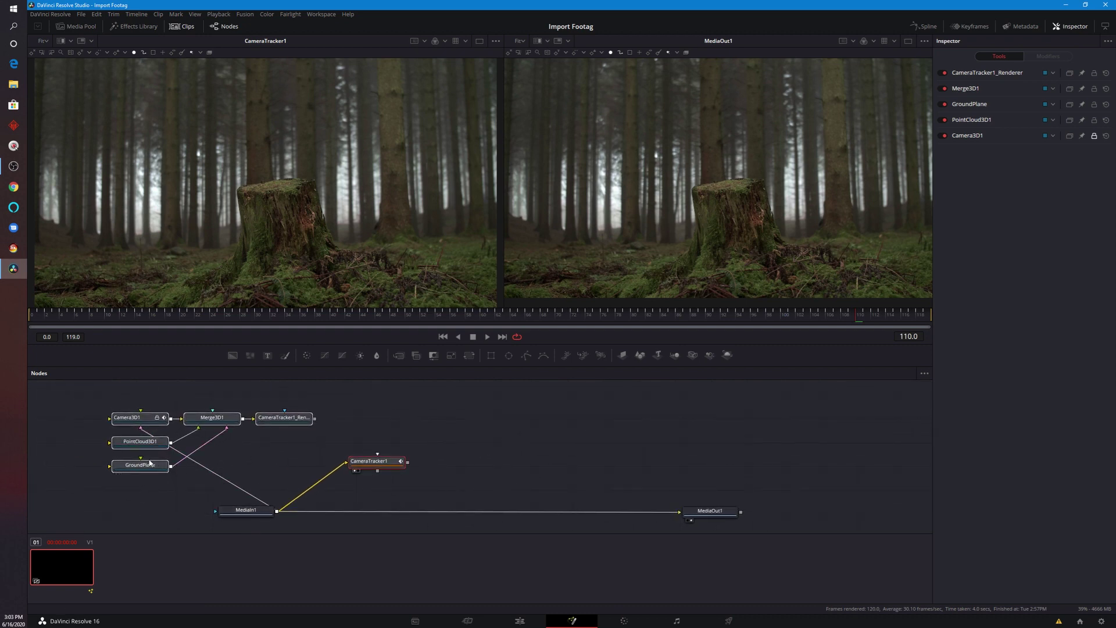
{"action": "left_click_drag", "start_coordinate": [92, 401], "coordinate": [325, 465]}
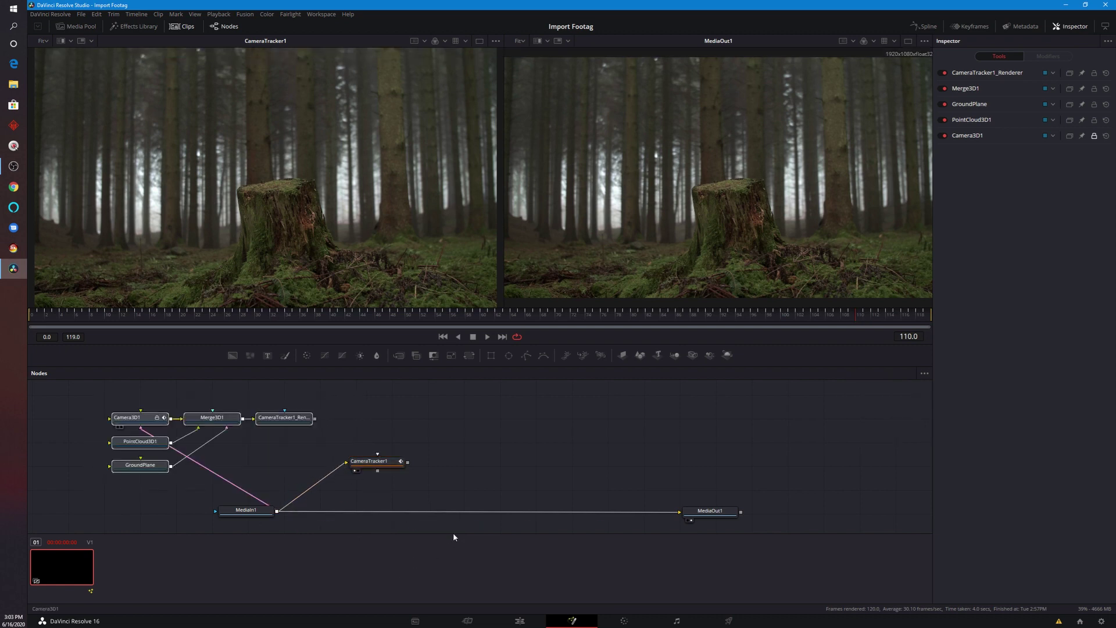
{"action": "scroll", "coordinate": [453, 494], "scroll_direction": "down", "scroll_amount": 2}
{"action": "scroll", "coordinate": [457, 468], "scroll_direction": "down", "scroll_amount": 4}
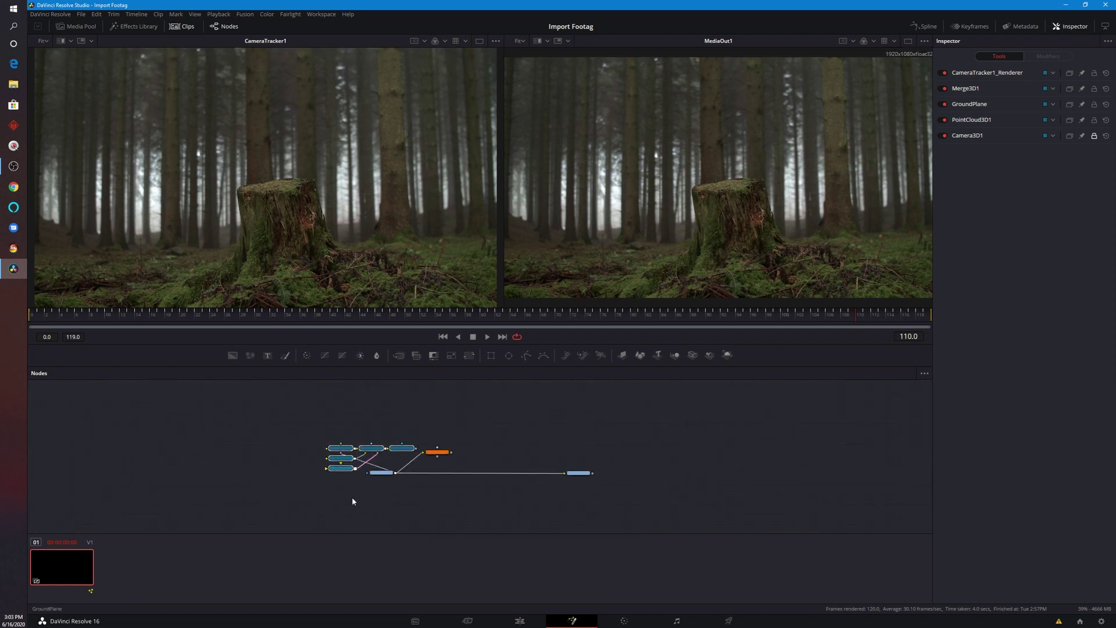
{"action": "left_click_drag", "start_coordinate": [341, 468], "coordinate": [449, 509]}
{"action": "scroll", "coordinate": [599, 500], "scroll_direction": "up", "scroll_amount": 2}
{"action": "scroll", "coordinate": [599, 501], "scroll_direction": "up", "scroll_amount": 3}
{"action": "left_click_drag", "start_coordinate": [515, 464], "coordinate": [549, 494]}
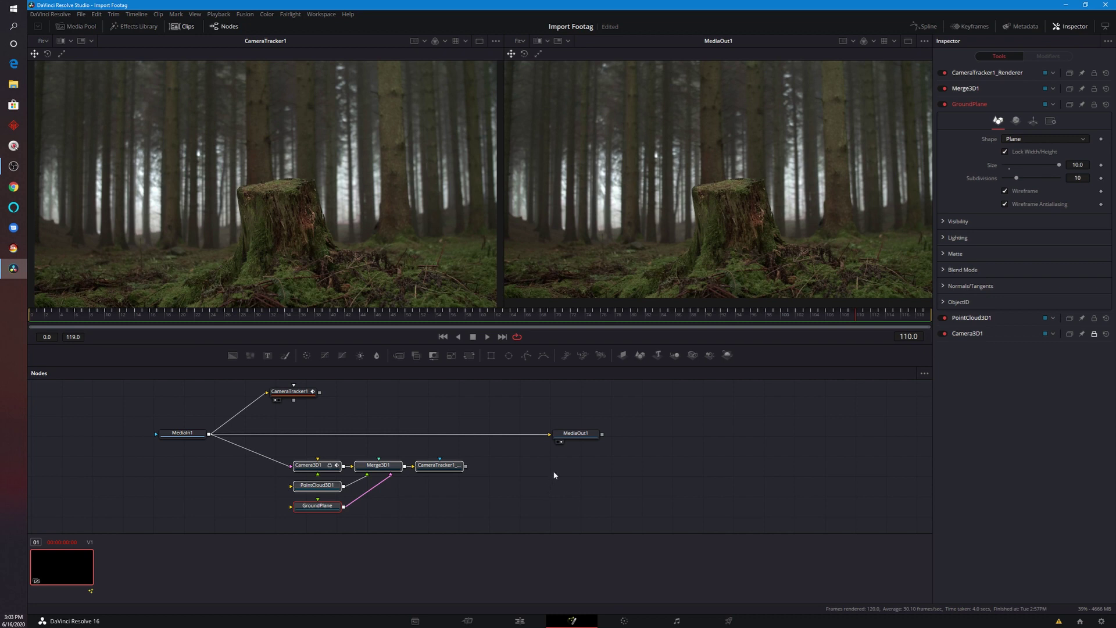
Disconnect MediaIn1 from MediaOut1, feed MediaOut1 from CameraTracker1_Renderer instead, and save the project
{"action": "left_click_drag", "start_coordinate": [549, 435], "coordinate": [506, 430]}
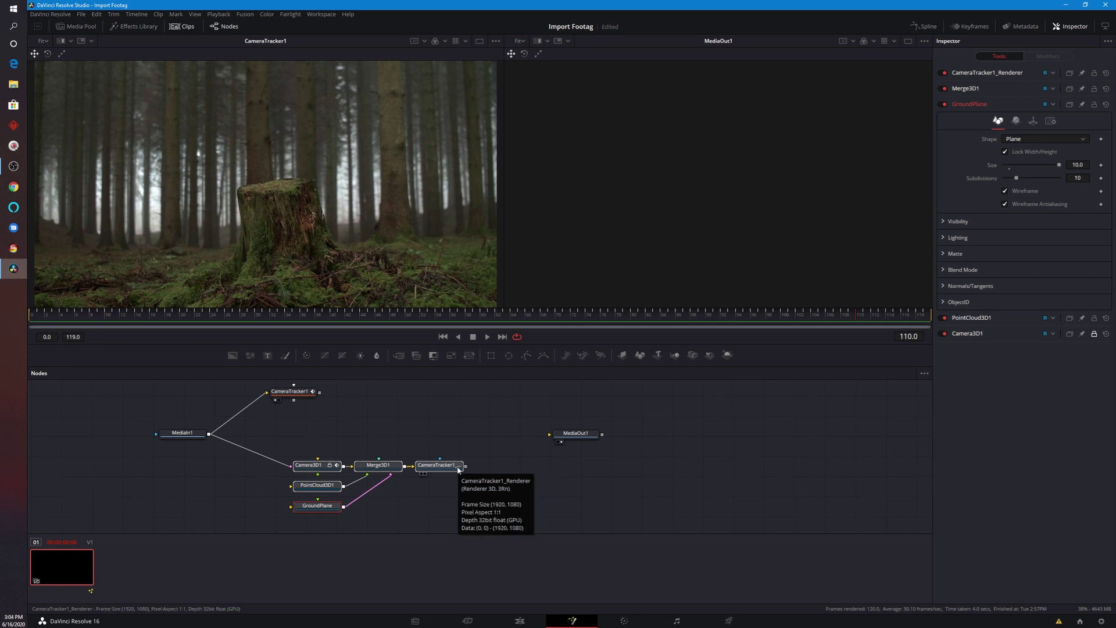
{"action": "left_click_drag", "start_coordinate": [466, 466], "coordinate": [574, 435]}
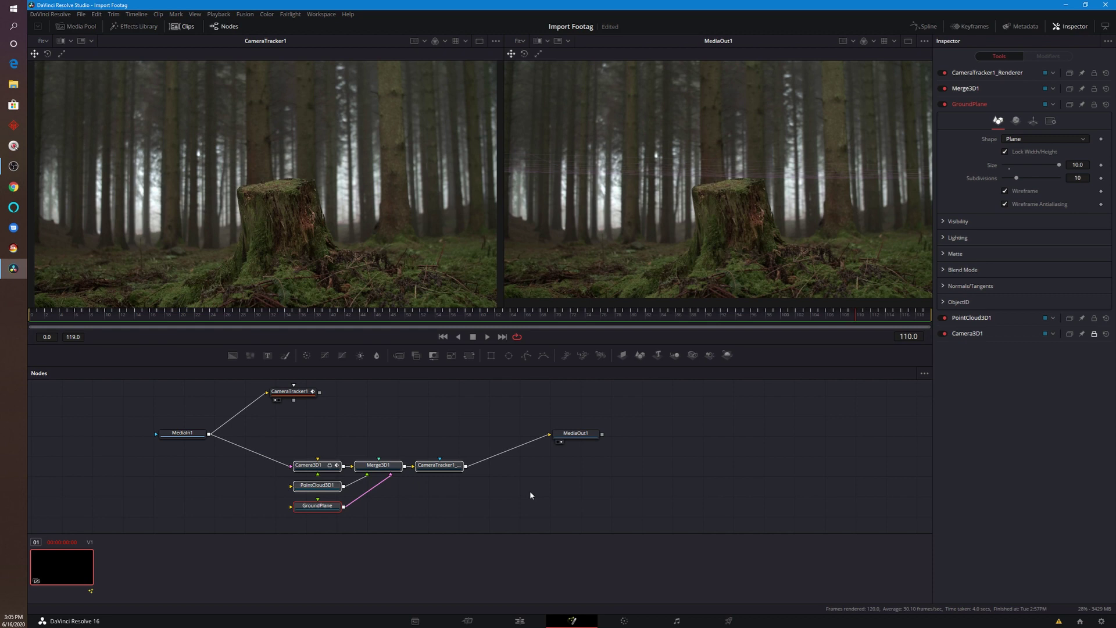
{"action": "key", "text": "ctrl+s"}
Inspect the ground plane grid in the MediaOut1 view and turn off the GroundPlane node's Visible option
{"action": "scroll", "coordinate": [660, 177], "scroll_direction": "up", "scroll_amount": 4}
{"action": "scroll", "coordinate": [666, 191], "scroll_direction": "down", "scroll_amount": 3}
{"action": "scroll", "coordinate": [674, 213], "scroll_direction": "up", "scroll_amount": 6}
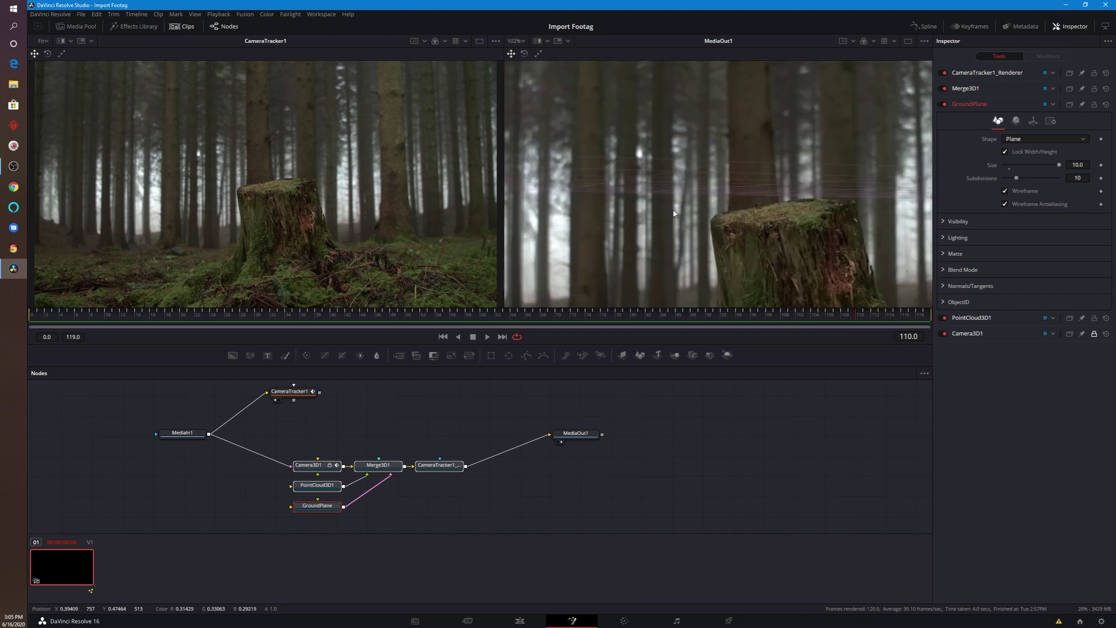
{"action": "scroll", "coordinate": [661, 174], "scroll_direction": "down", "scroll_amount": 2}
{"action": "scroll", "coordinate": [663, 152], "scroll_direction": "down", "scroll_amount": 4}
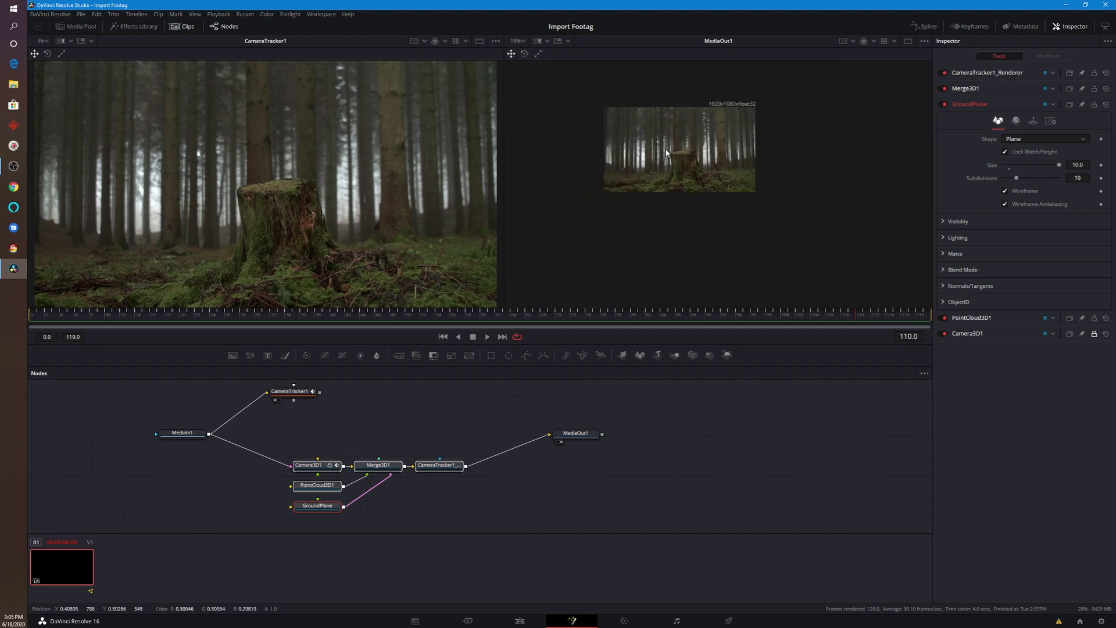
{"action": "scroll", "coordinate": [669, 160], "scroll_direction": "up", "scroll_amount": 3}
{"action": "scroll", "coordinate": [641, 178], "scroll_direction": "up", "scroll_amount": 1}
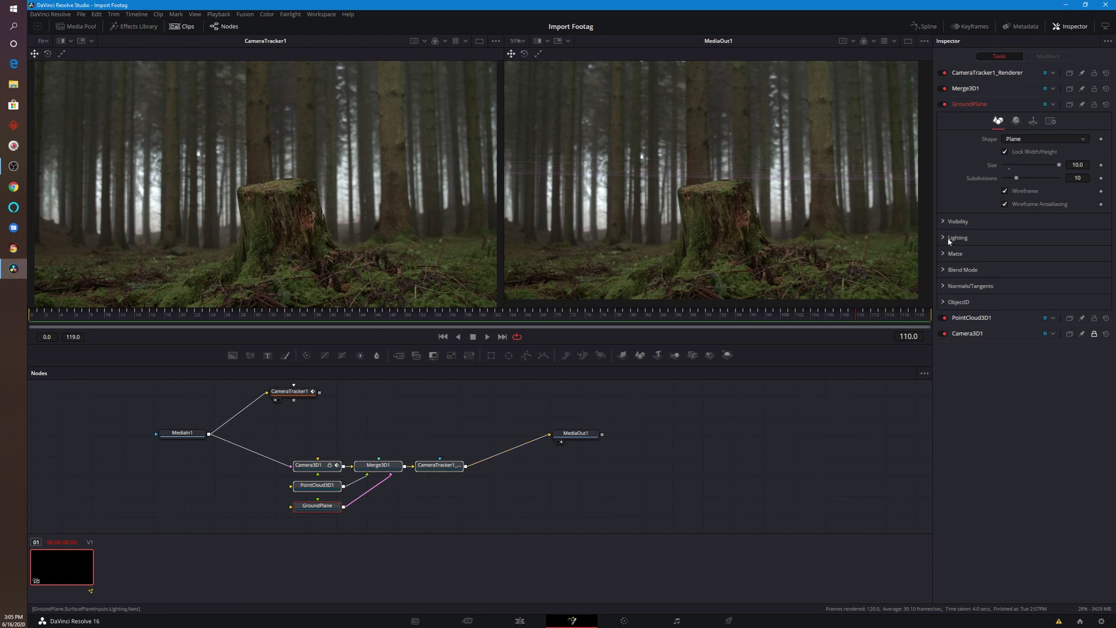
{"action": "left_click", "coordinate": [944, 222]}
{"action": "left_click", "coordinate": [1005, 234]}
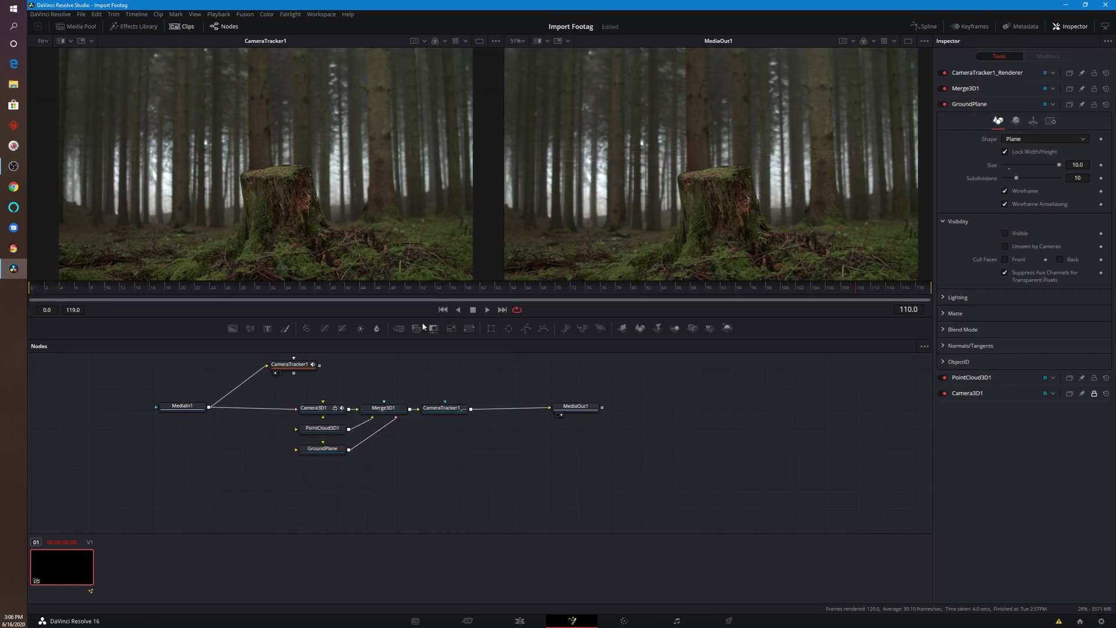
Import the Alembic scene forTutorial.abc into the composition with a resampling rate of 24 fps
{"action": "left_click", "coordinate": [245, 14]}
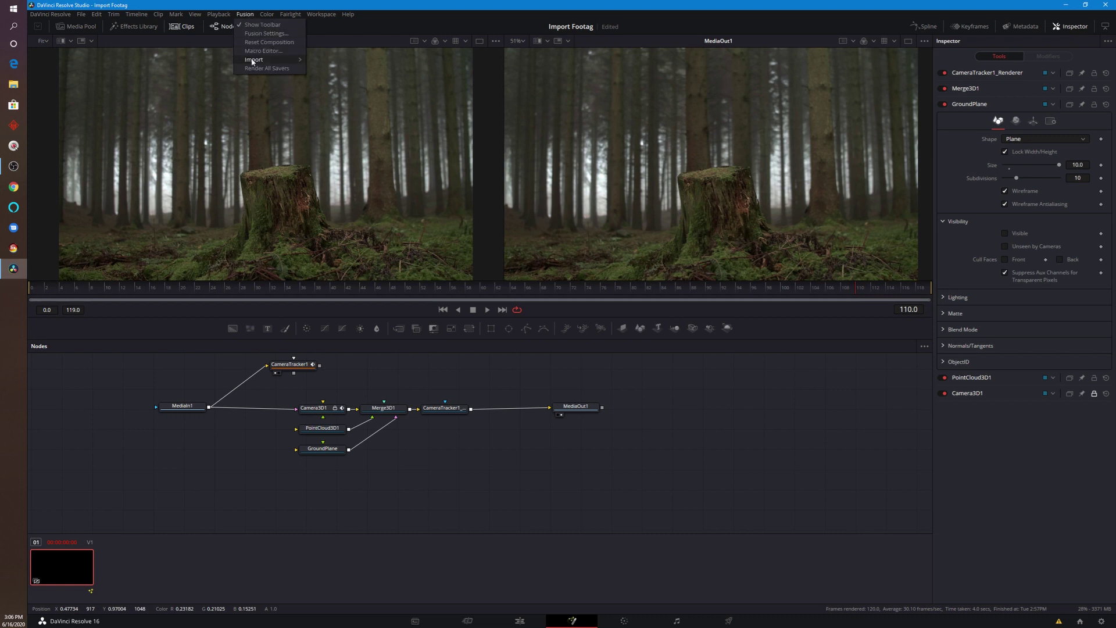
{"action": "mouse_move", "coordinate": [252, 60]}
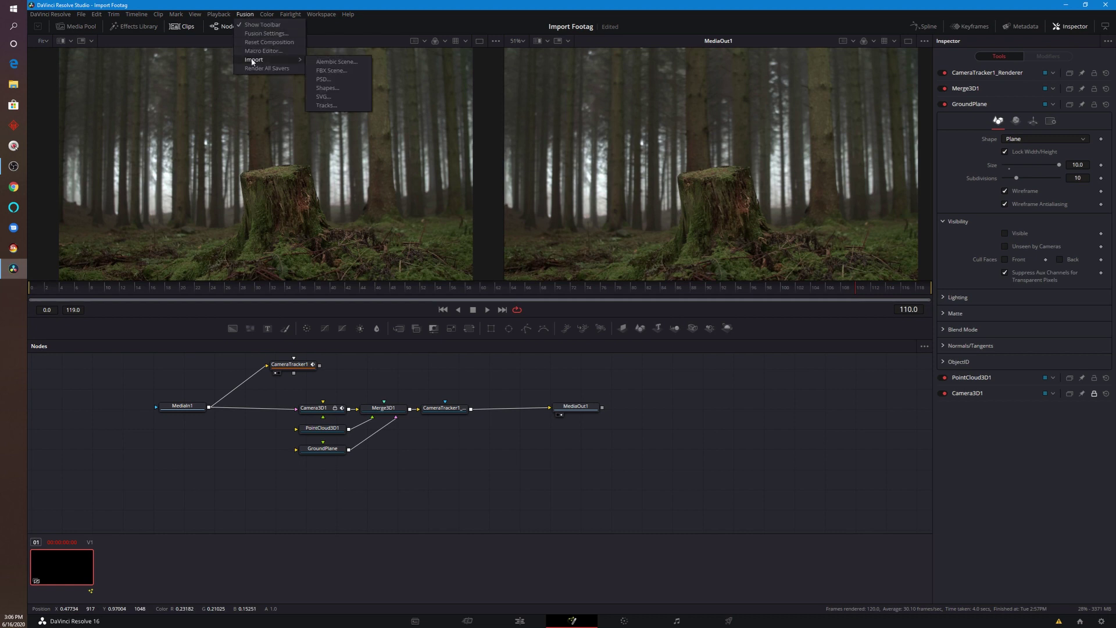
{"action": "left_click", "coordinate": [353, 62]}
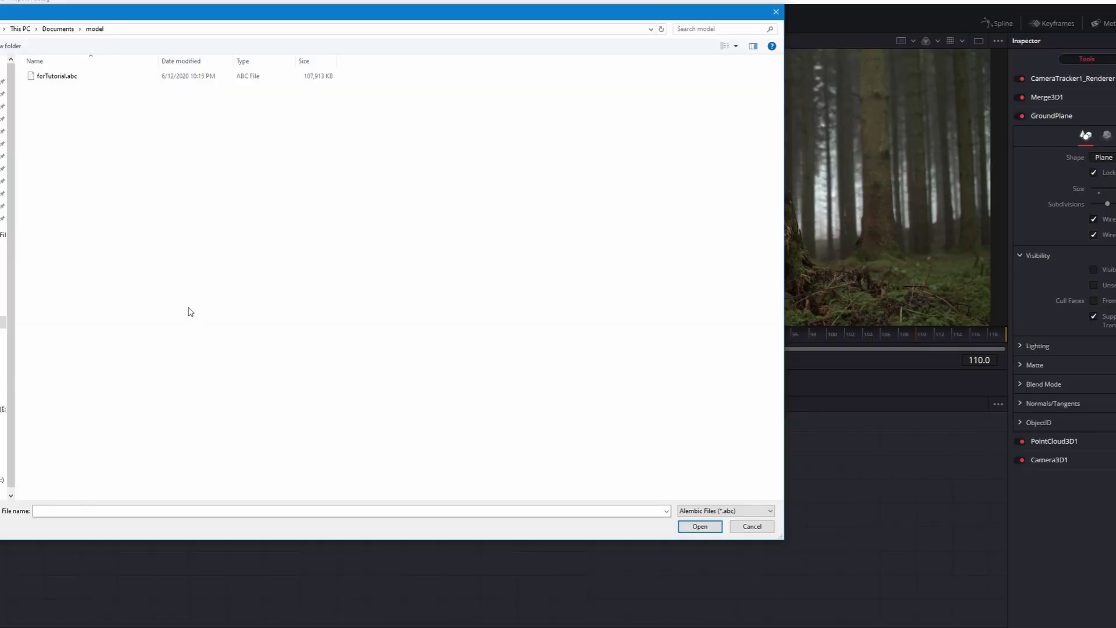
{"action": "left_click", "coordinate": [50, 79]}
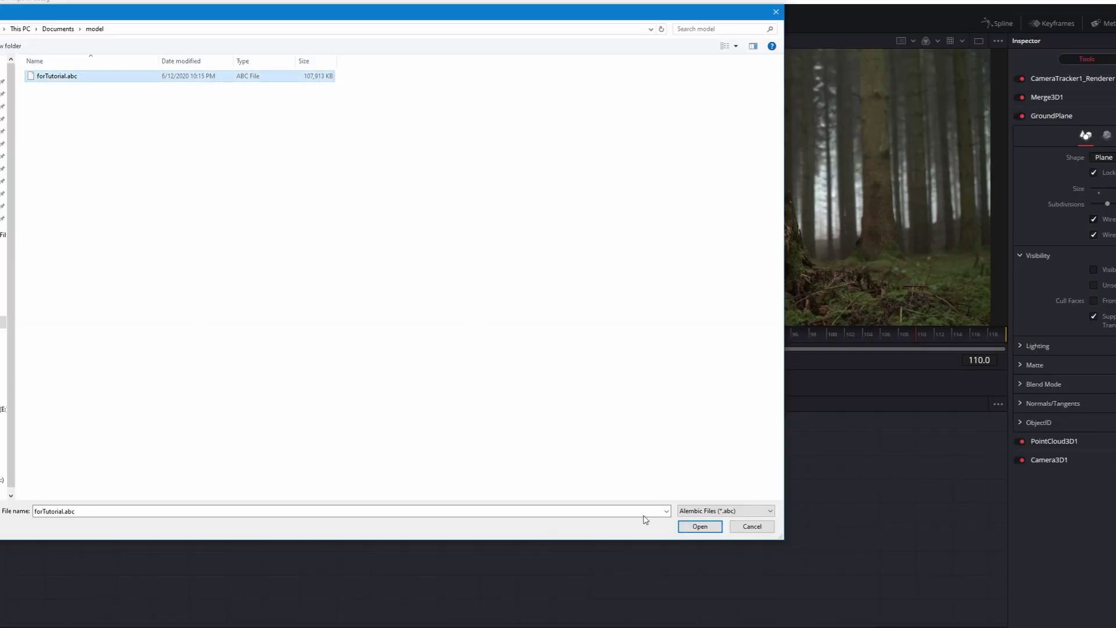
{"action": "left_click", "coordinate": [692, 527]}
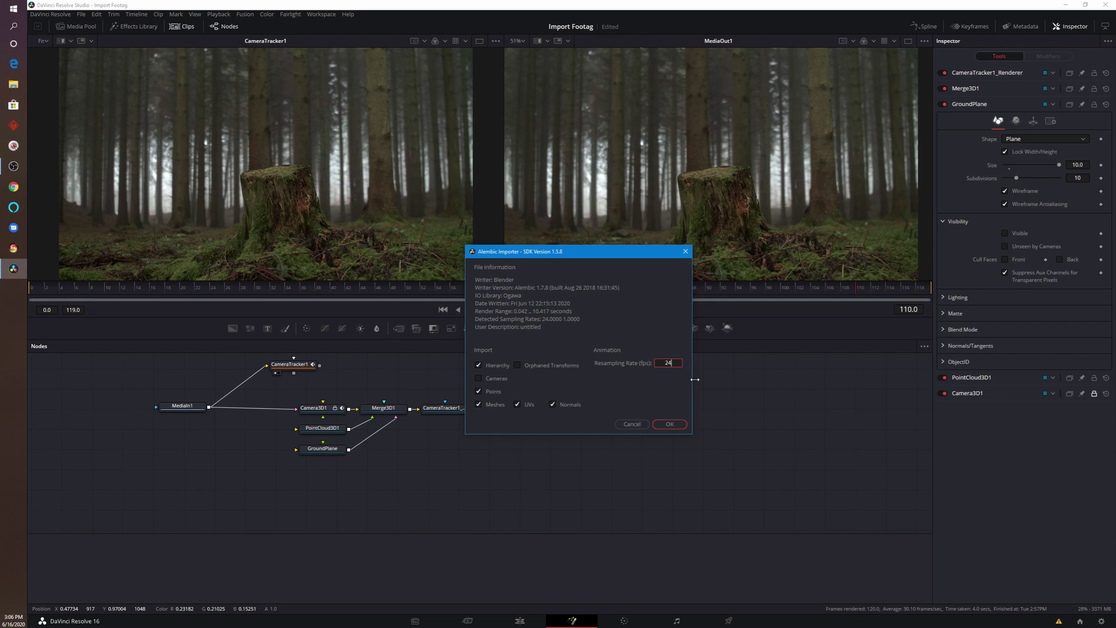
{"action": "left_click", "coordinate": [671, 425]}
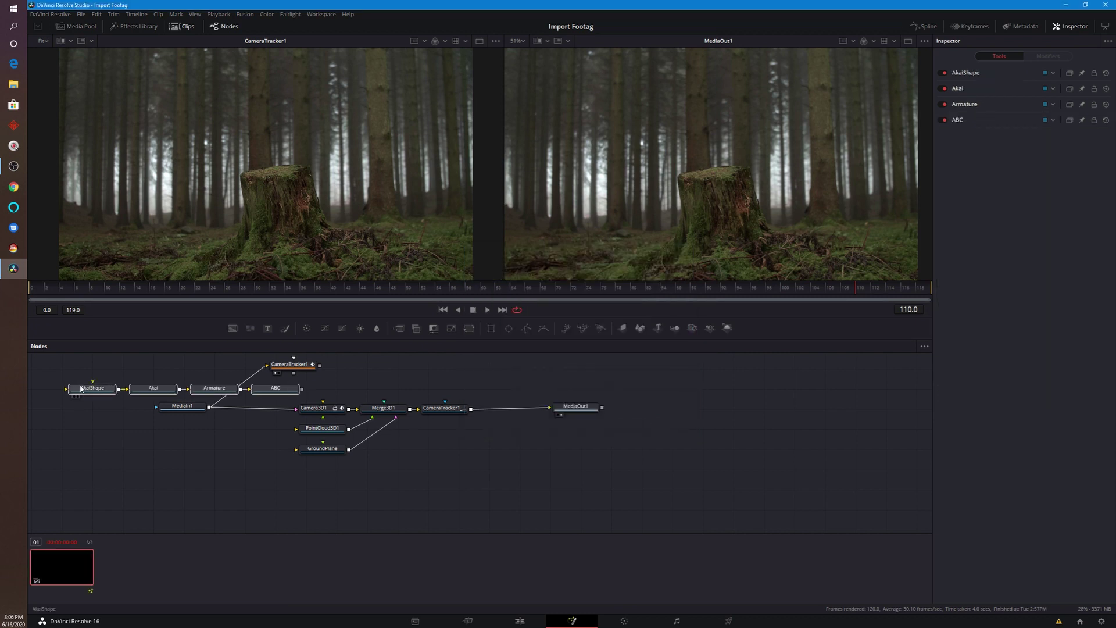
Place the imported Alembic nodes below the camera scene nodes and show the whole AkaiShape character in the first viewer
{"action": "left_click_drag", "start_coordinate": [82, 389], "coordinate": [239, 216]}
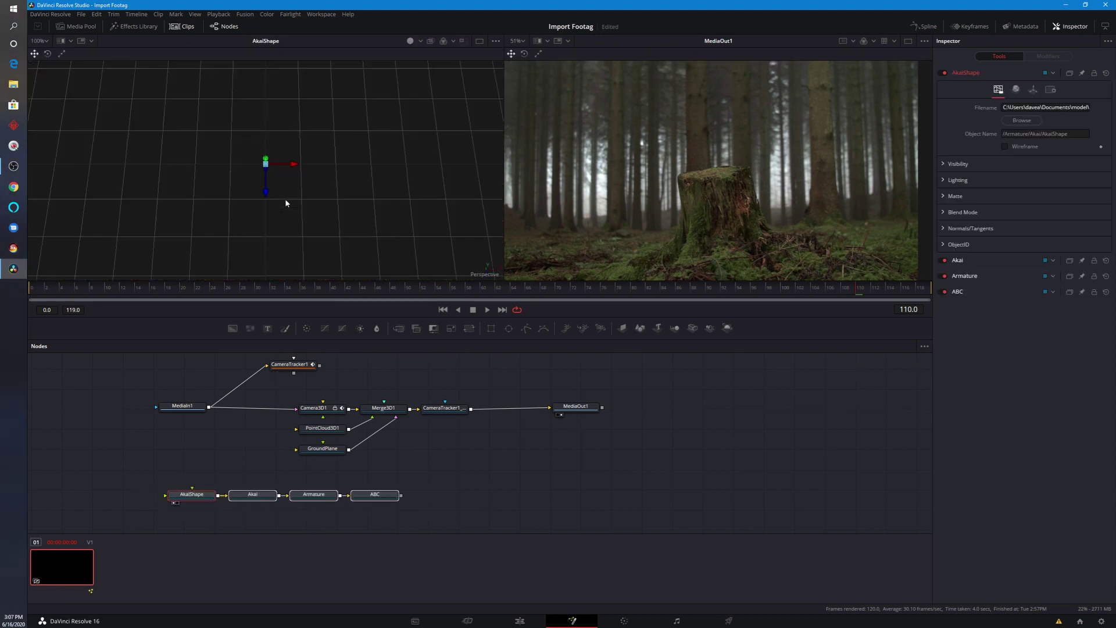
{"action": "scroll", "coordinate": [285, 200], "scroll_direction": "down", "scroll_amount": 5}
{"action": "scroll", "coordinate": [281, 200], "scroll_direction": "down", "scroll_amount": 5}
{"action": "left_click_drag", "start_coordinate": [280, 200], "coordinate": [349, 235]}
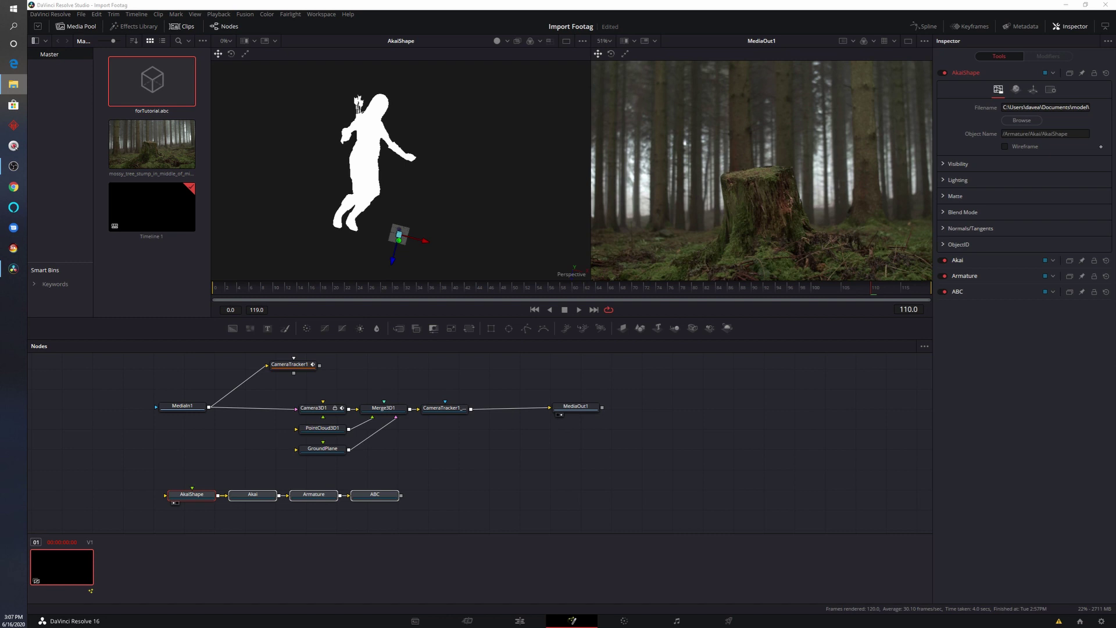
Import akai_diffuse.png into the media pool, add it to the node graph and view the full texture in the second viewer
{"action": "left_click_drag", "start_coordinate": [3, 261], "coordinate": [164, 291]}
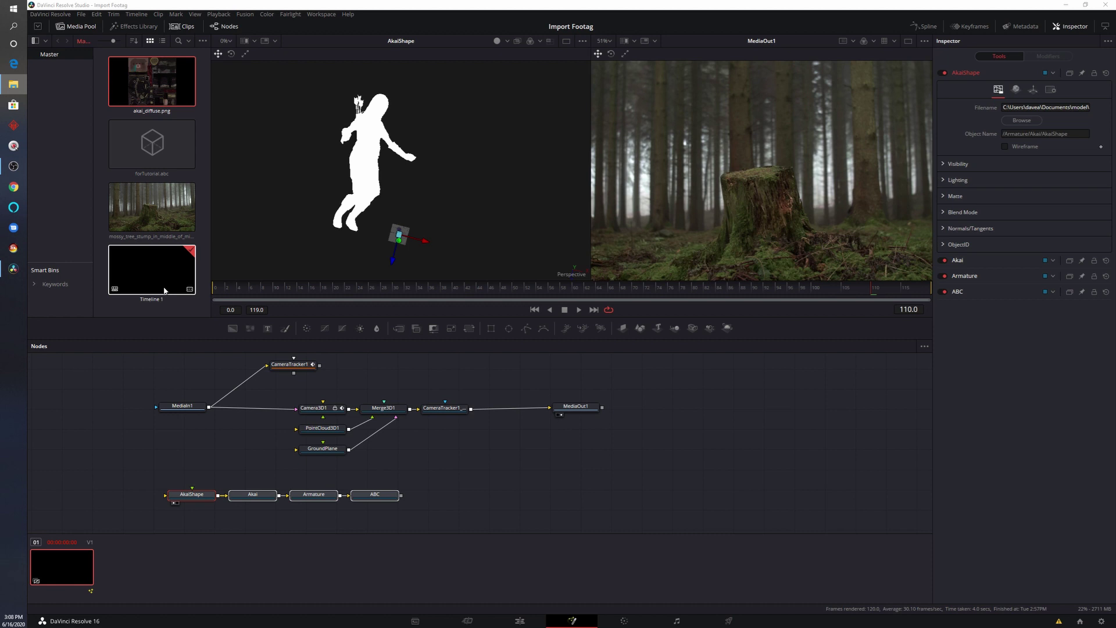
{"action": "left_click", "coordinate": [74, 201]}
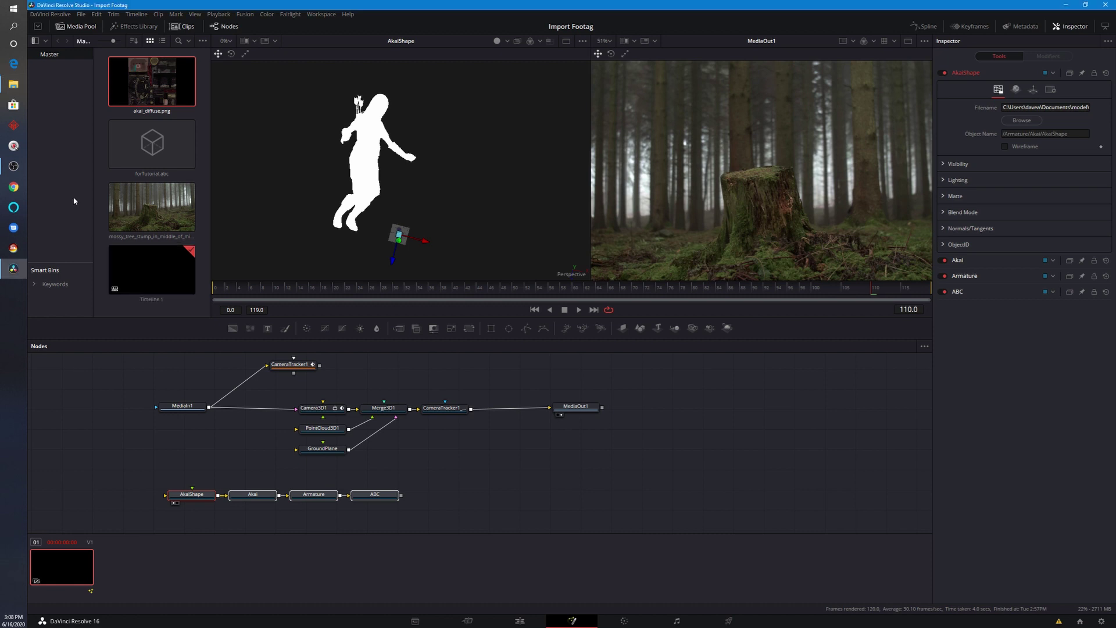
{"action": "left_click_drag", "start_coordinate": [152, 82], "coordinate": [646, 511]}
{"action": "key", "text": "2"}
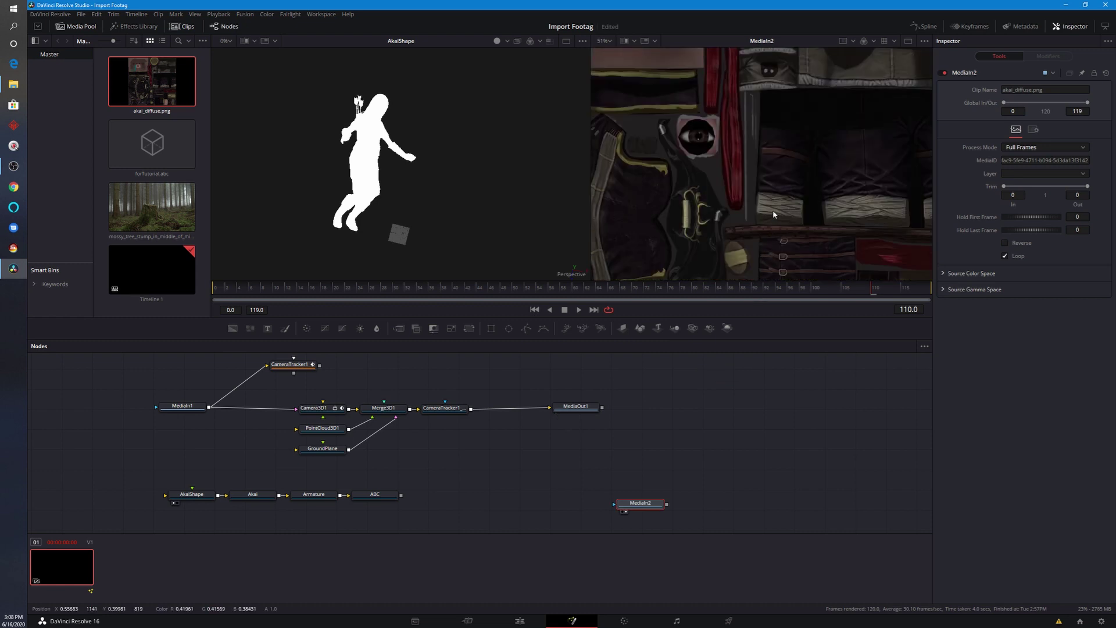
{"action": "scroll", "coordinate": [772, 211], "scroll_direction": "down", "scroll_amount": 5}
{"action": "scroll", "coordinate": [773, 212], "scroll_direction": "up", "scroll_amount": 2}
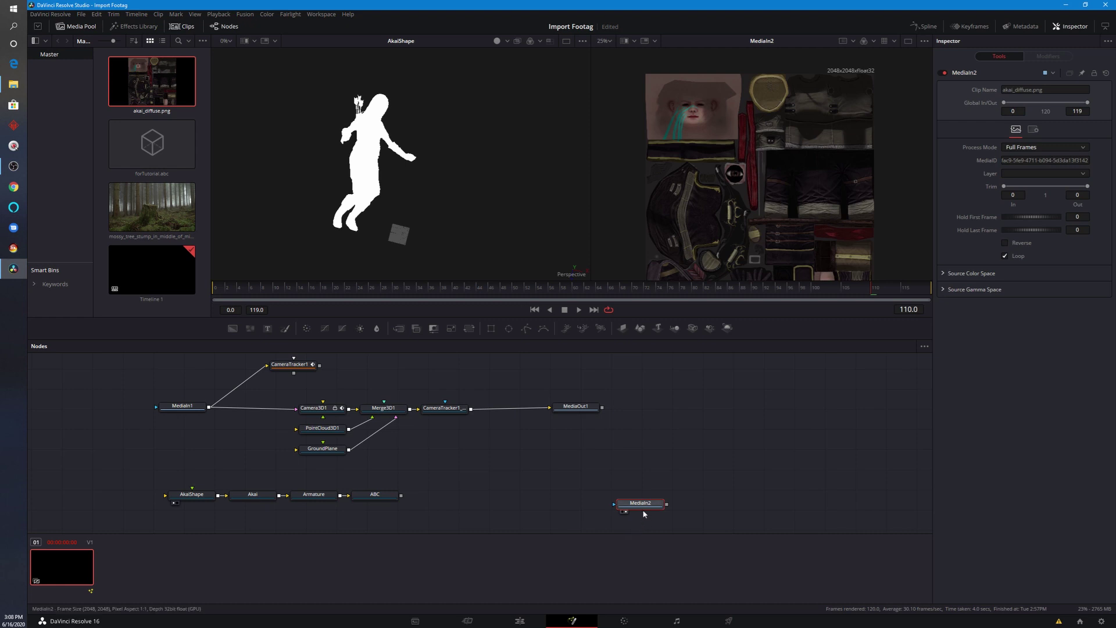
Move the MediaIn2 texture node beside AkaiShape and rename it dmodel
{"action": "left_click_drag", "start_coordinate": [643, 510], "coordinate": [113, 468]}
{"action": "right_click", "coordinate": [104, 463]}
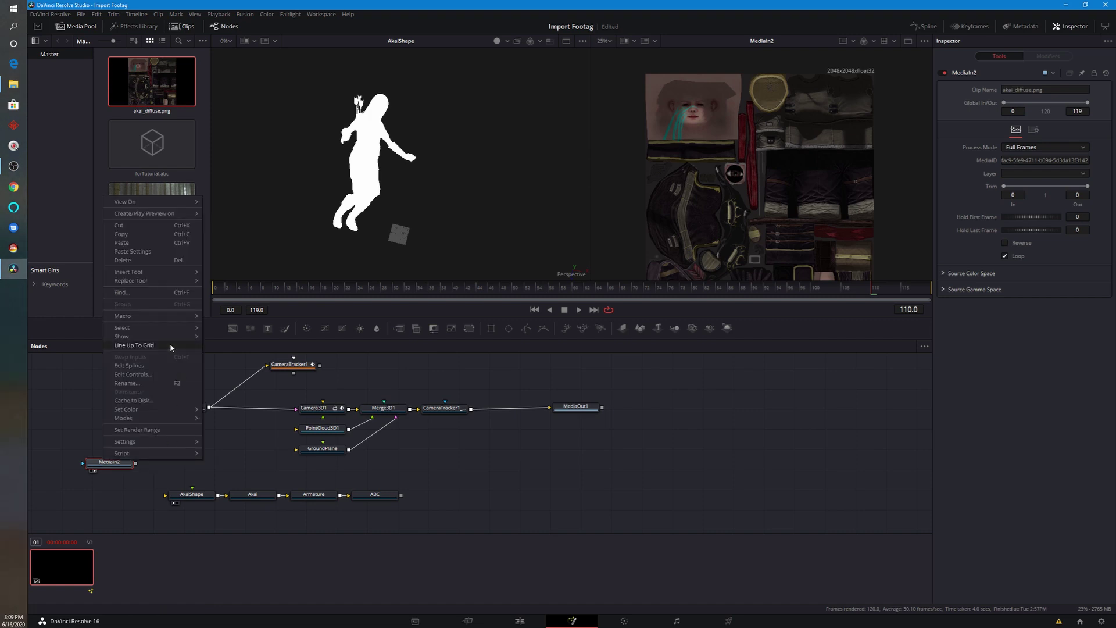
{"action": "left_click", "coordinate": [127, 383]}
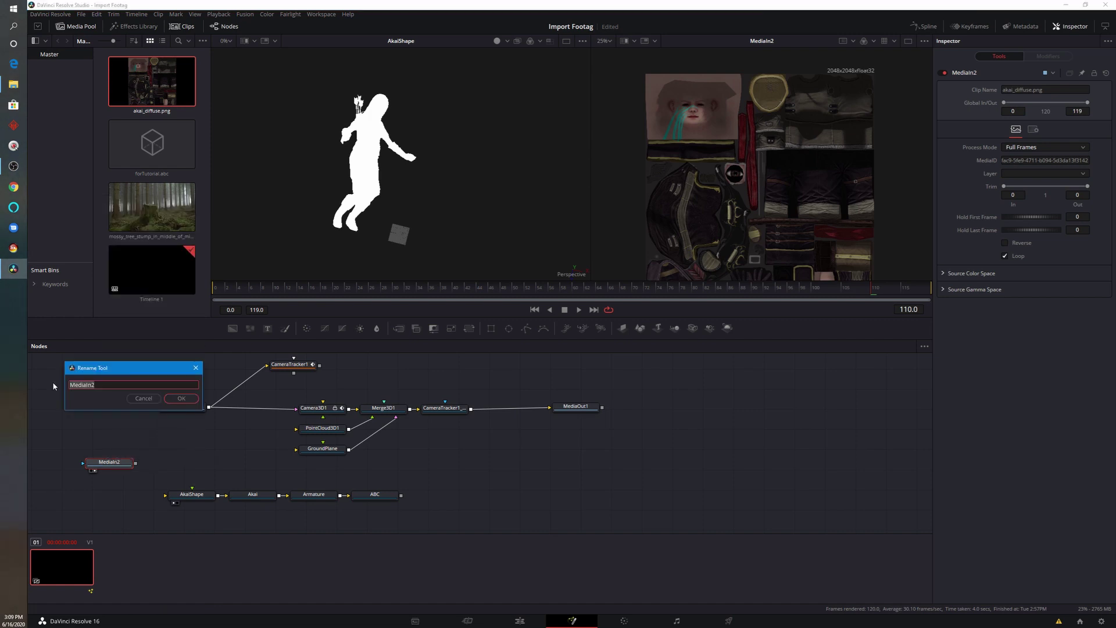
{"action": "type", "text": "3d model"}
{"action": "key", "text": "Return"}
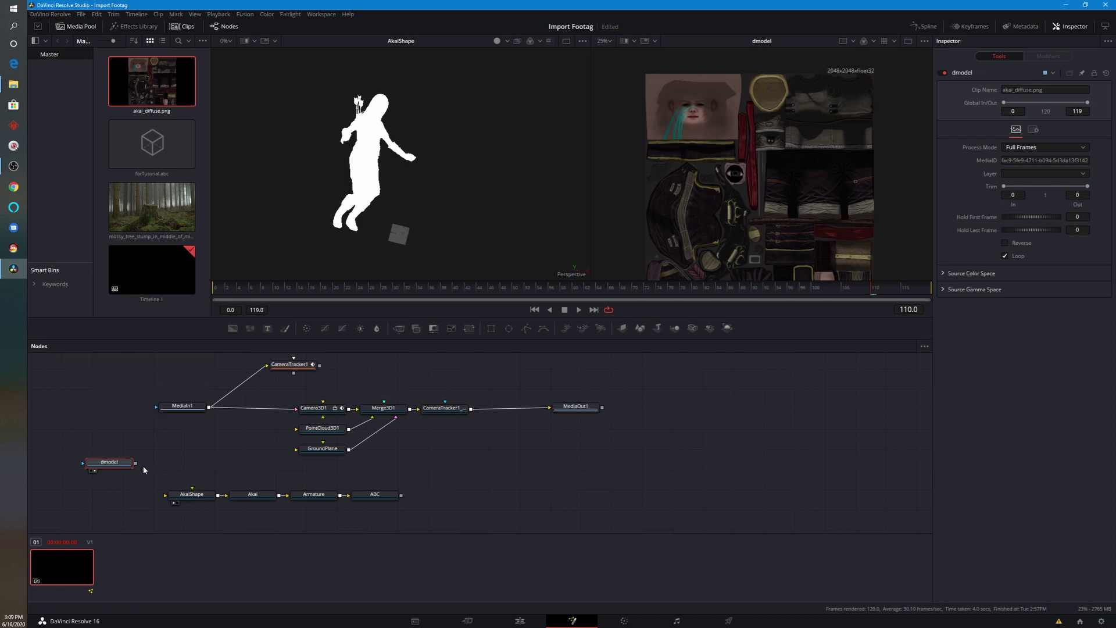
Connect dmodel to AkaiShape's material input, hide the media pool and inspect the textured character up close
{"action": "left_click_drag", "start_coordinate": [136, 463], "coordinate": [192, 495]}
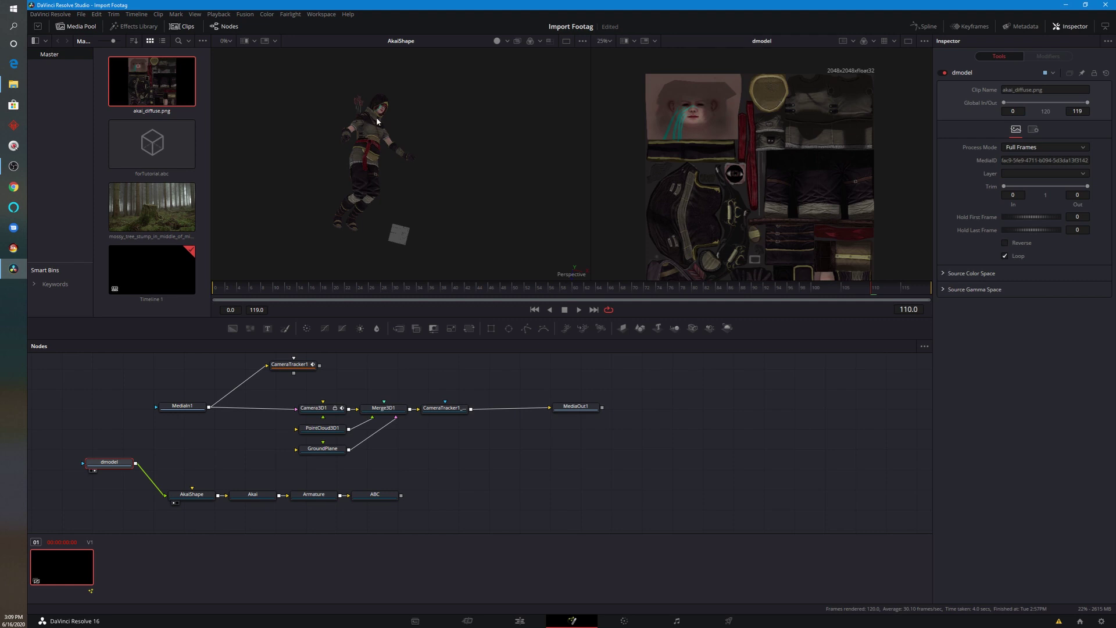
{"action": "left_click", "coordinate": [76, 26]}
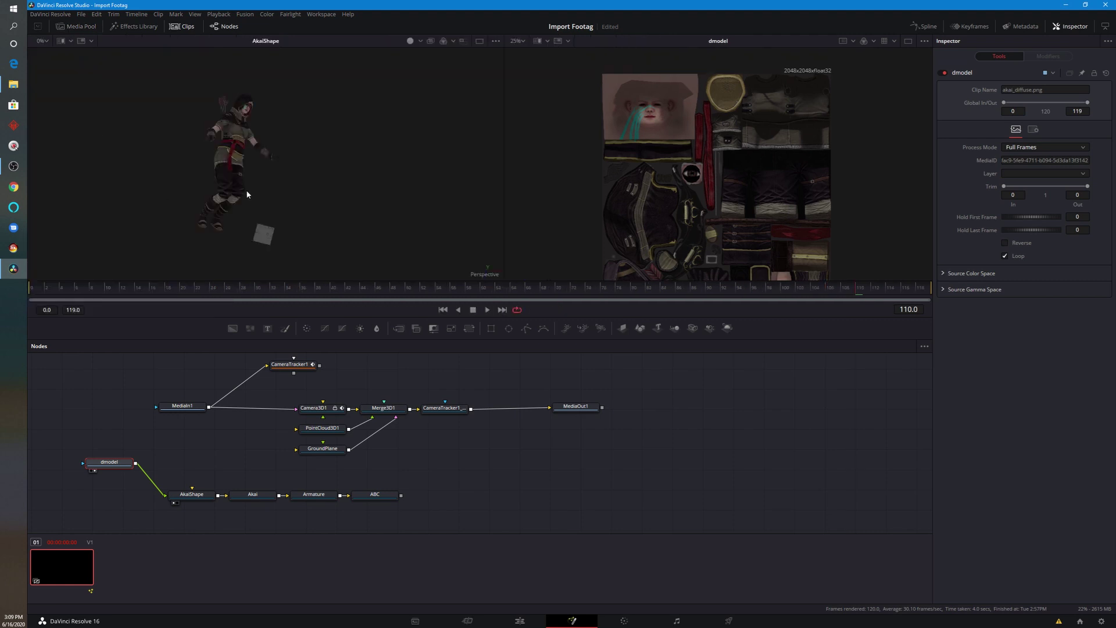
{"action": "scroll", "coordinate": [246, 189], "scroll_direction": "up", "scroll_amount": 3}
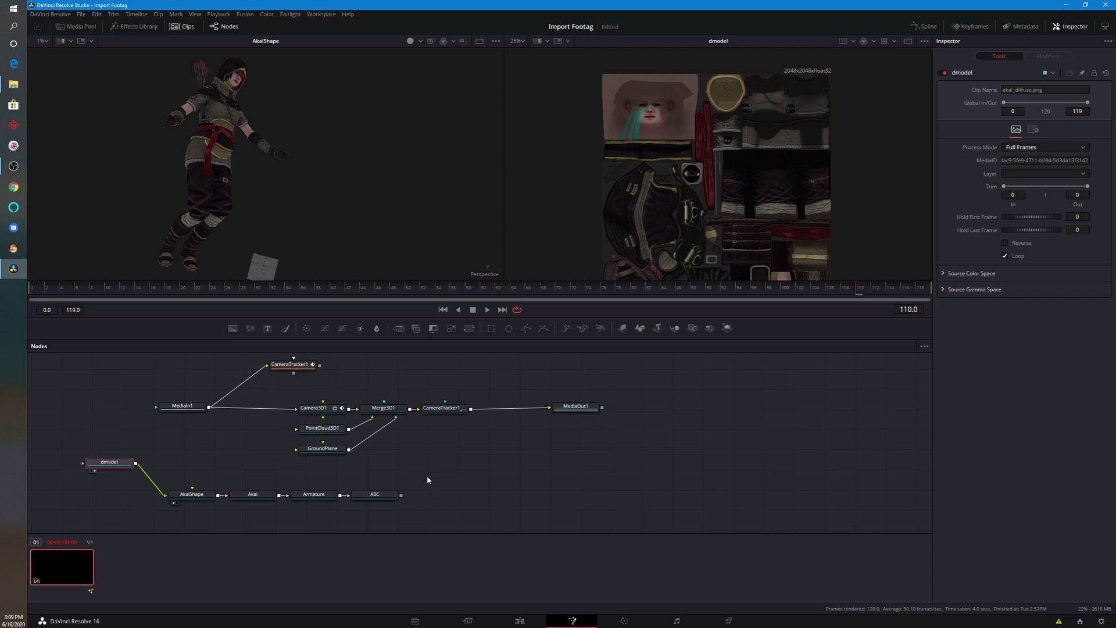
Group the Akai, Armature and ABC nodes and place the group next to AkaiShape
{"action": "left_click_drag", "start_coordinate": [431, 471], "coordinate": [273, 521]}
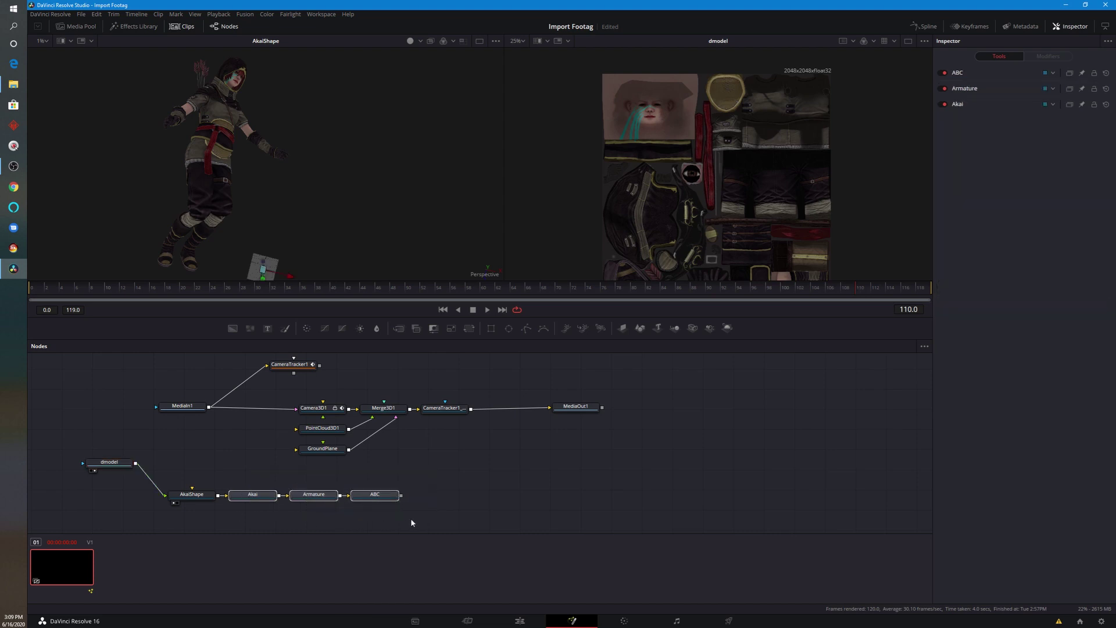
{"action": "key", "text": "ctrl+g"}
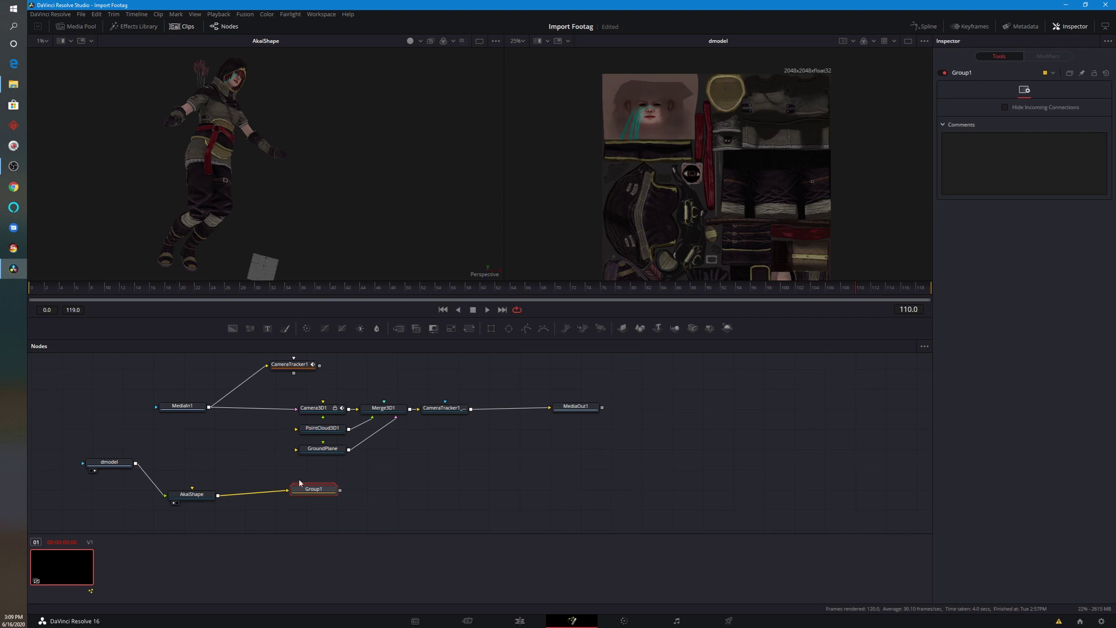
{"action": "left_click_drag", "start_coordinate": [294, 496], "coordinate": [255, 502]}
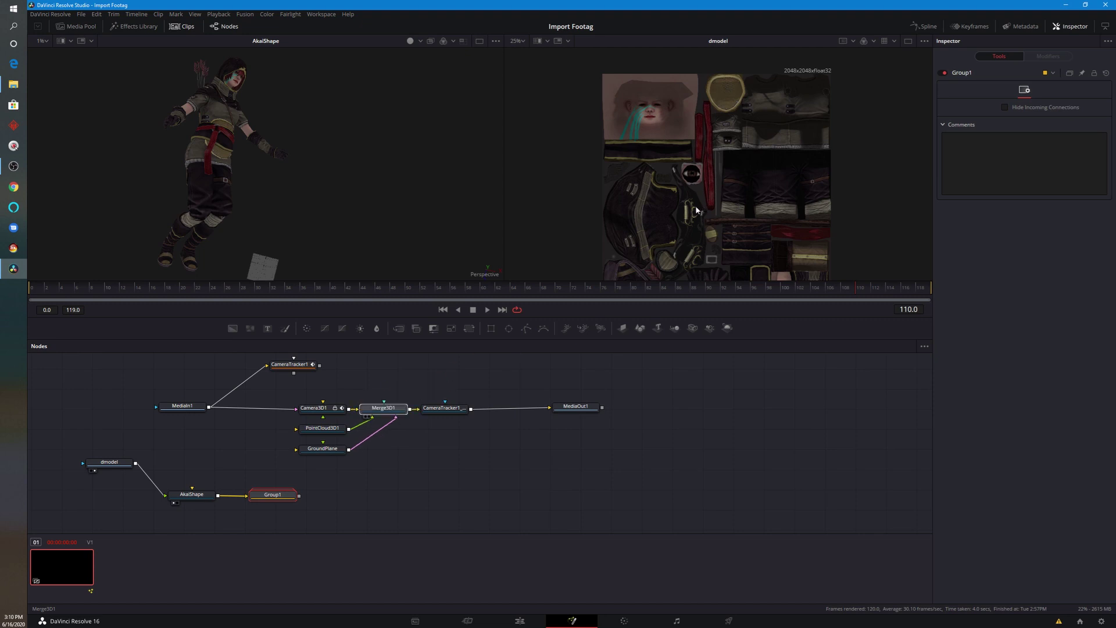
Show Merge3D1 in the second viewer and frame the camera, ground plane and image plane in perspective
{"action": "key", "text": "2"}
{"action": "scroll", "coordinate": [733, 188], "scroll_direction": "down", "scroll_amount": 8}
{"action": "left_click_drag", "start_coordinate": [735, 194], "coordinate": [670, 235]}
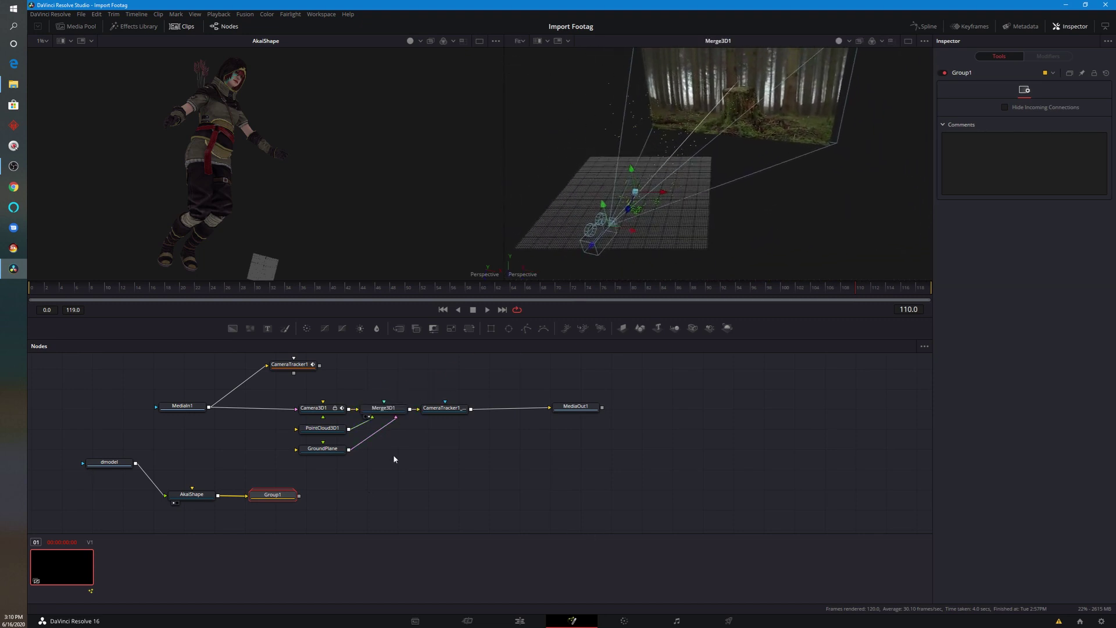
Move Group1 above AkaiShape, connect its output to the GroundPlane node and inspect the character in the Merge3D1 scene
{"action": "left_click_drag", "start_coordinate": [282, 504], "coordinate": [253, 458]}
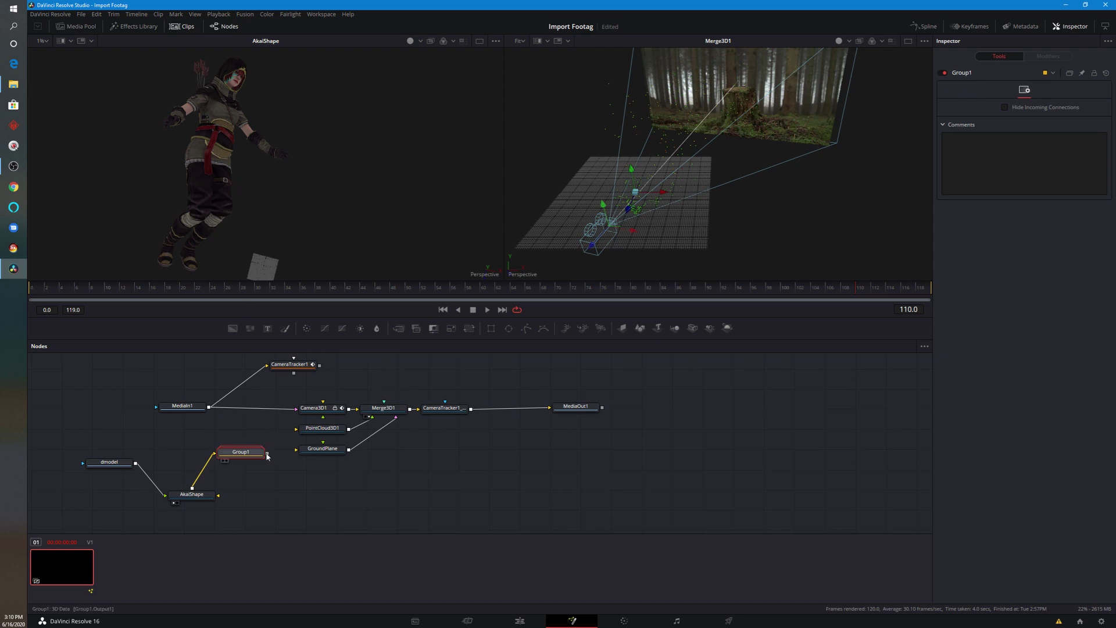
{"action": "left_click_drag", "start_coordinate": [267, 453], "coordinate": [298, 450]}
{"action": "scroll", "coordinate": [599, 241], "scroll_direction": "up", "scroll_amount": 3}
{"action": "left_click_drag", "start_coordinate": [599, 242], "coordinate": [702, 236]}
{"action": "scroll", "coordinate": [638, 250], "scroll_direction": "up", "scroll_amount": 5}
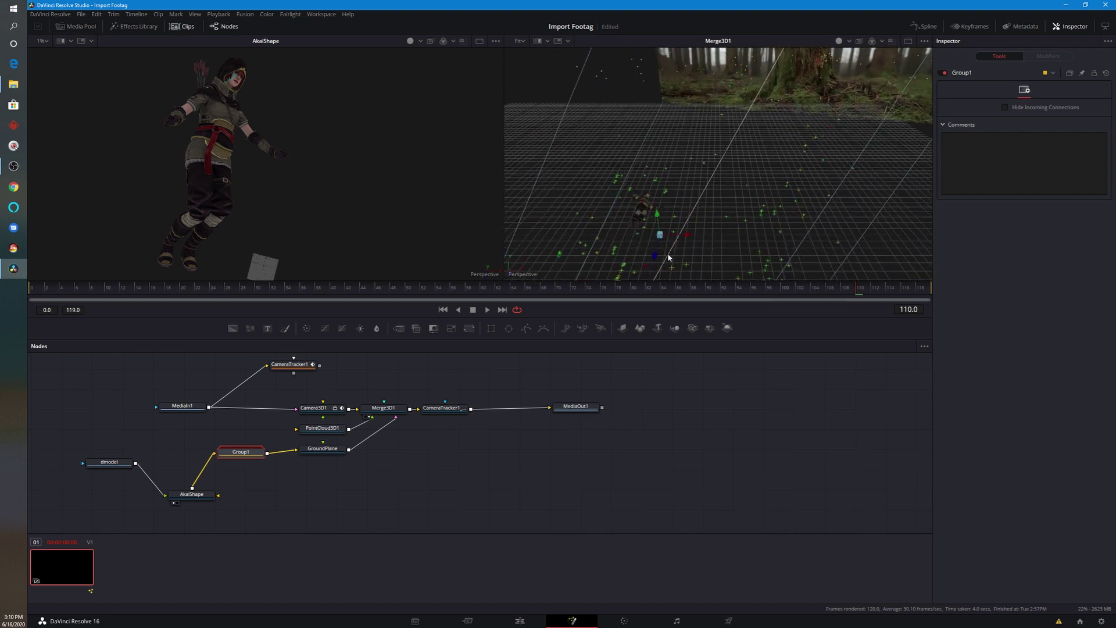
{"action": "scroll", "coordinate": [668, 258], "scroll_direction": "up", "scroll_amount": 3}
{"action": "left_click_drag", "start_coordinate": [634, 242], "coordinate": [683, 185]}
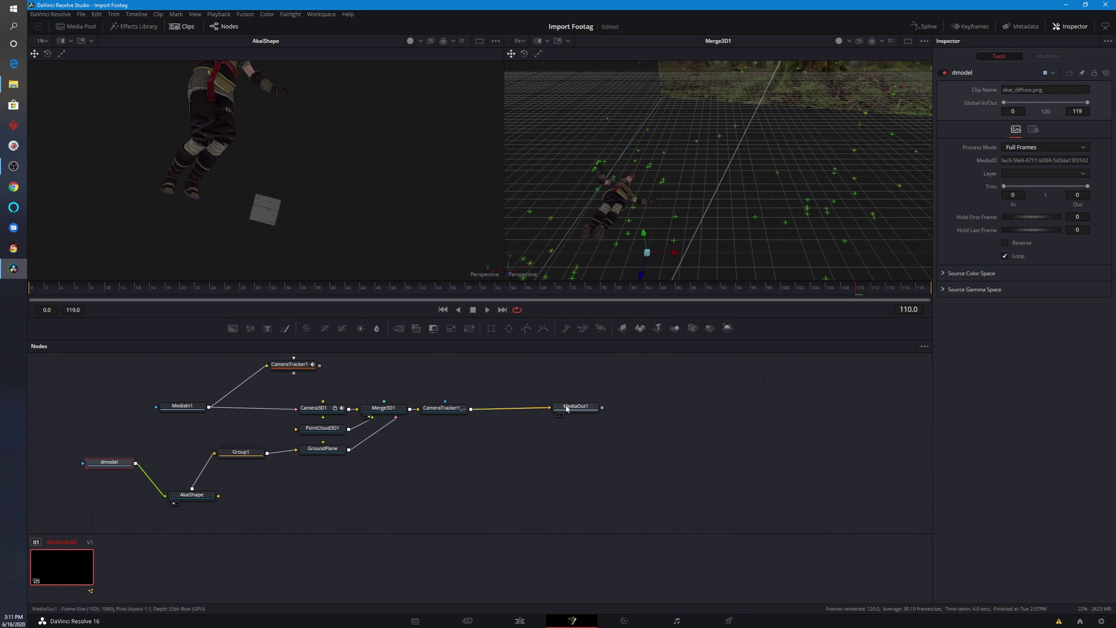
Show MediaOut1 in the first viewer in place of AkaiShape
{"action": "mouse_move", "coordinate": [567, 408]}
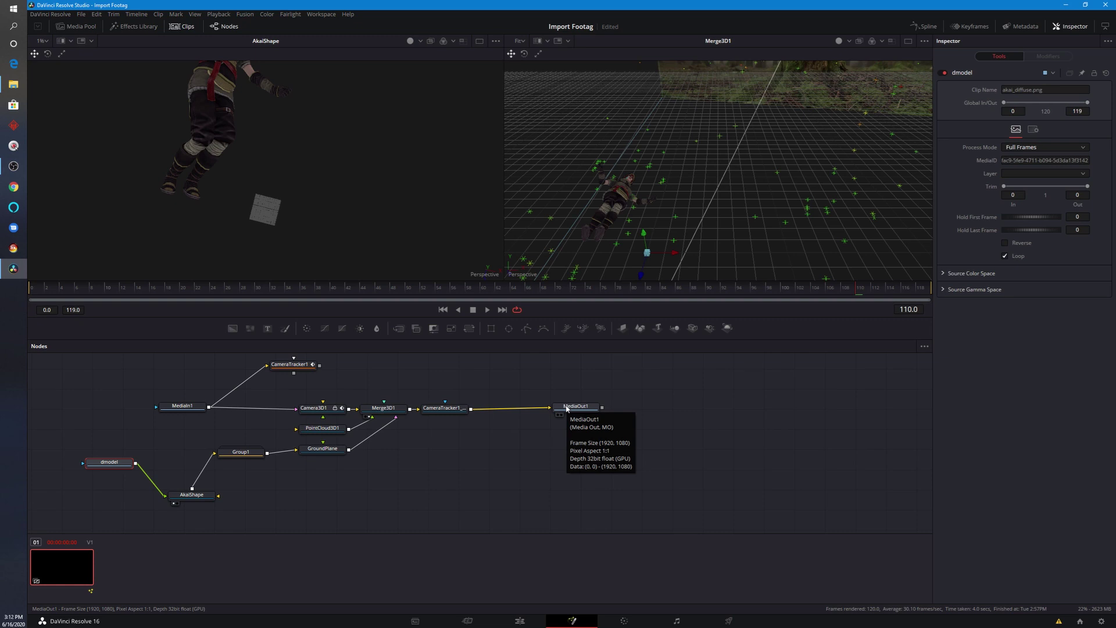
{"action": "left_click", "coordinate": [568, 407]}
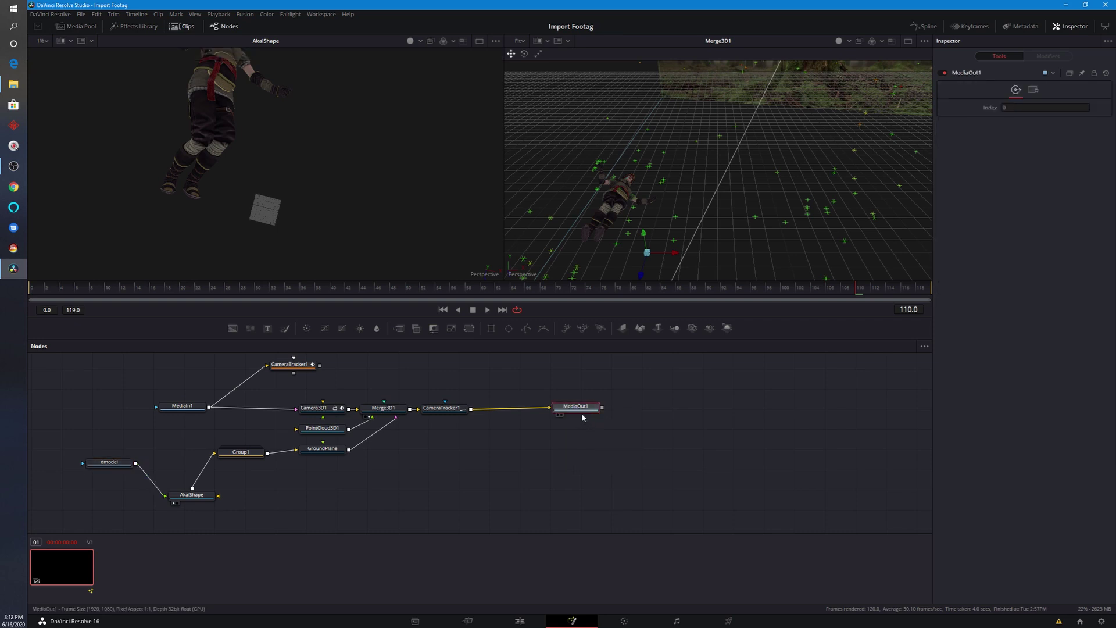
{"action": "left_click_drag", "start_coordinate": [577, 411], "coordinate": [354, 226]}
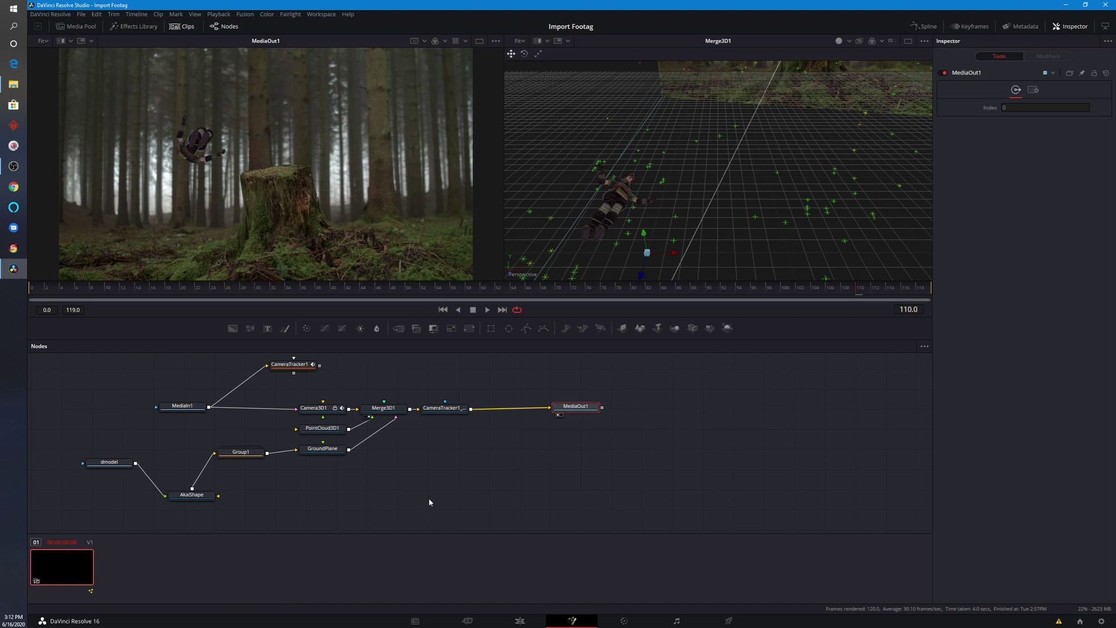
Set AkaiShape's X rotation to 90 degrees in its transform settings
{"action": "left_click", "coordinate": [192, 496]}
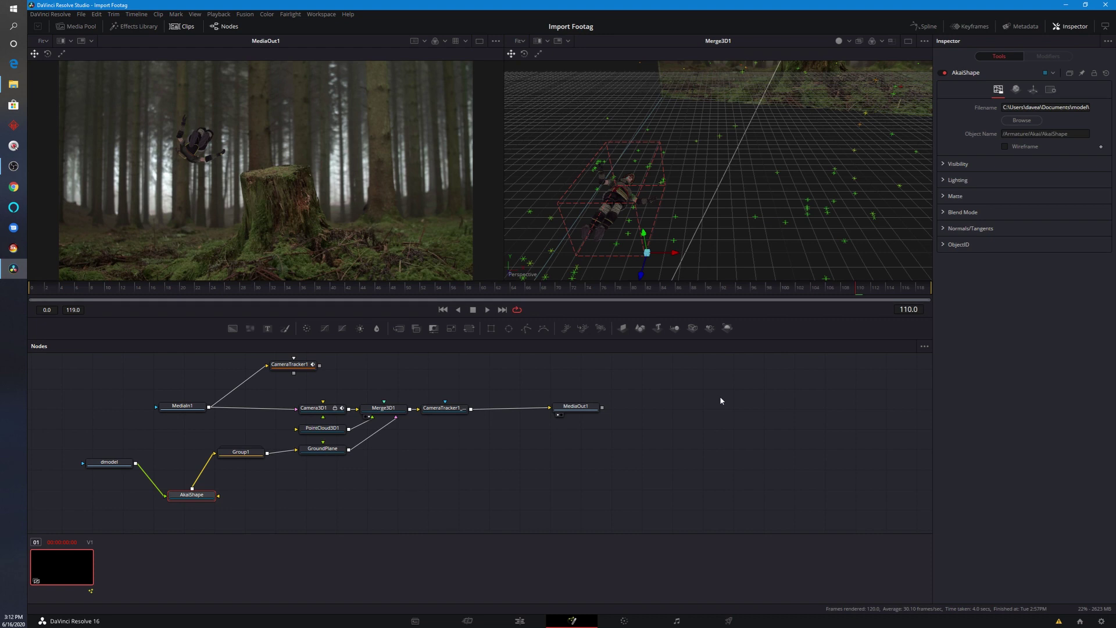
{"action": "left_click", "coordinate": [1034, 89]}
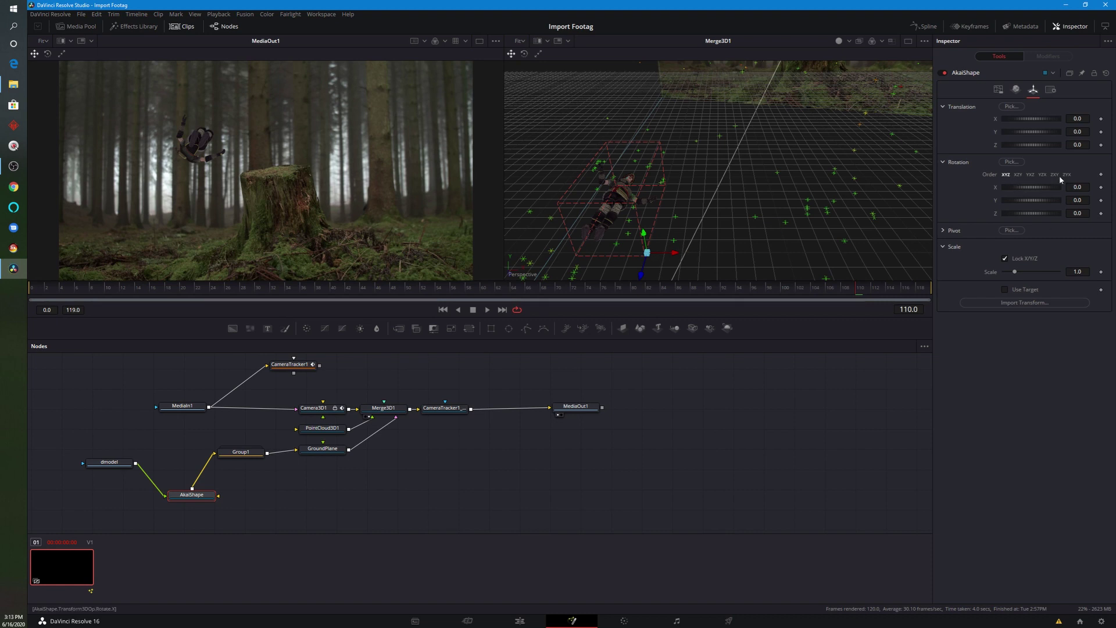
{"action": "left_click_drag", "start_coordinate": [1022, 186], "coordinate": [1040, 187]}
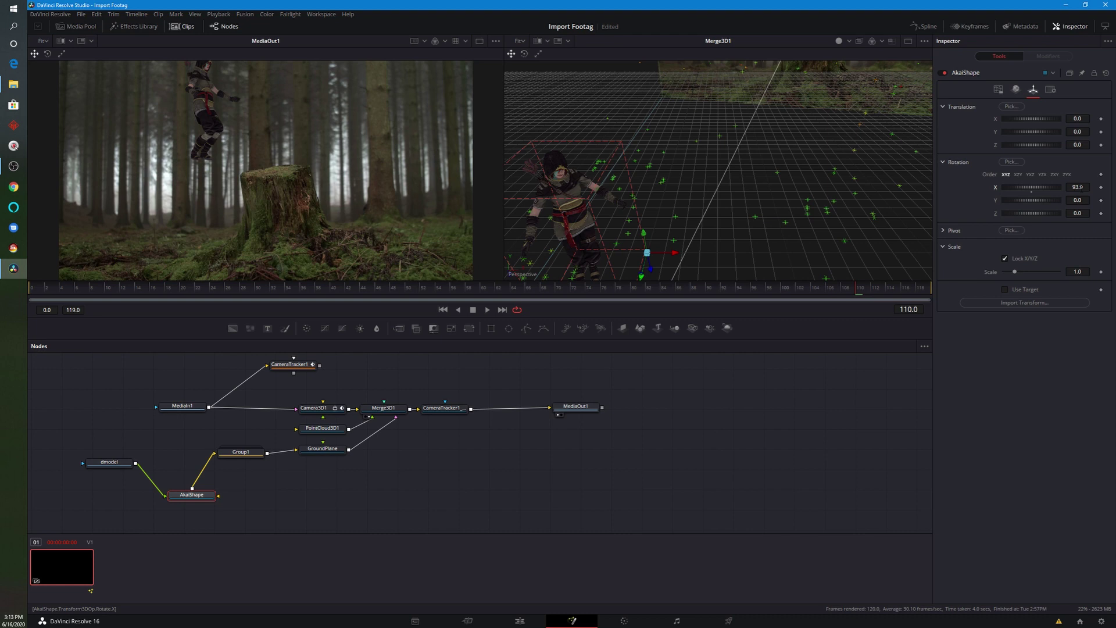
{"action": "left_click", "coordinate": [1079, 188]}
{"action": "type", "text": "90"}
{"action": "key", "text": "Tab"}
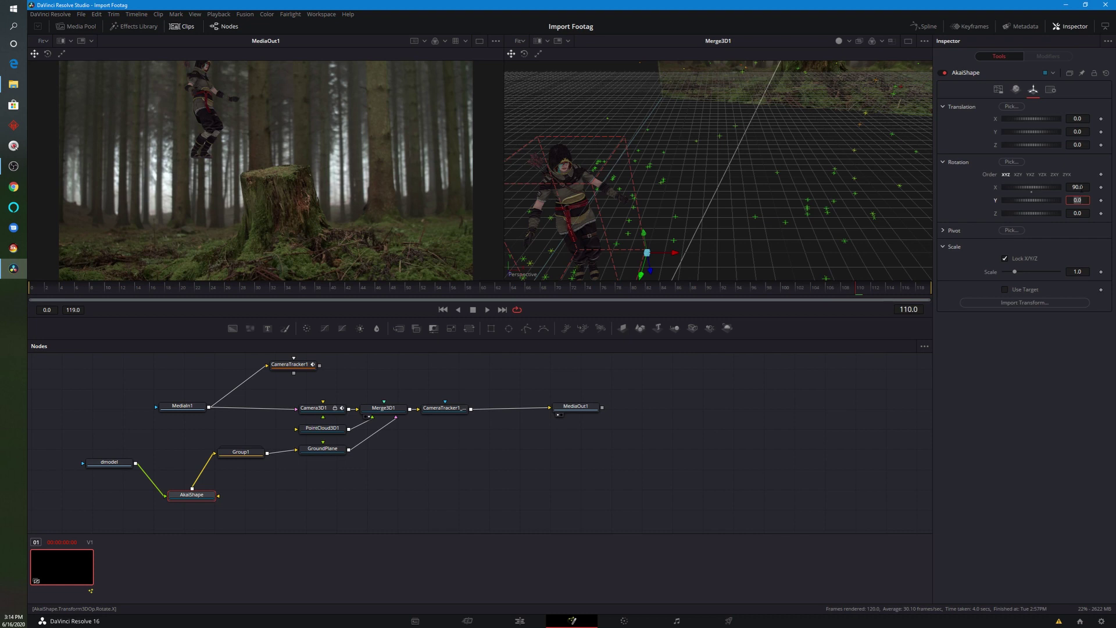
Select CameraTracker1 and scrub back to frame 38 to examine the character's position above the stump
{"action": "left_click", "coordinate": [289, 365]}
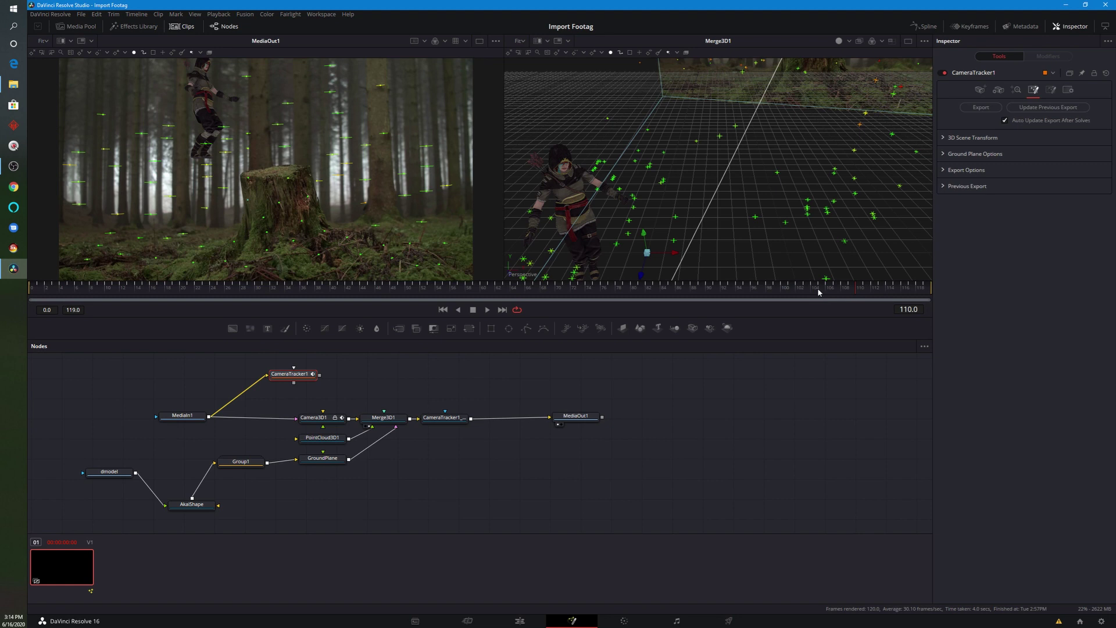
{"action": "left_click_drag", "start_coordinate": [819, 292], "coordinate": [268, 292]}
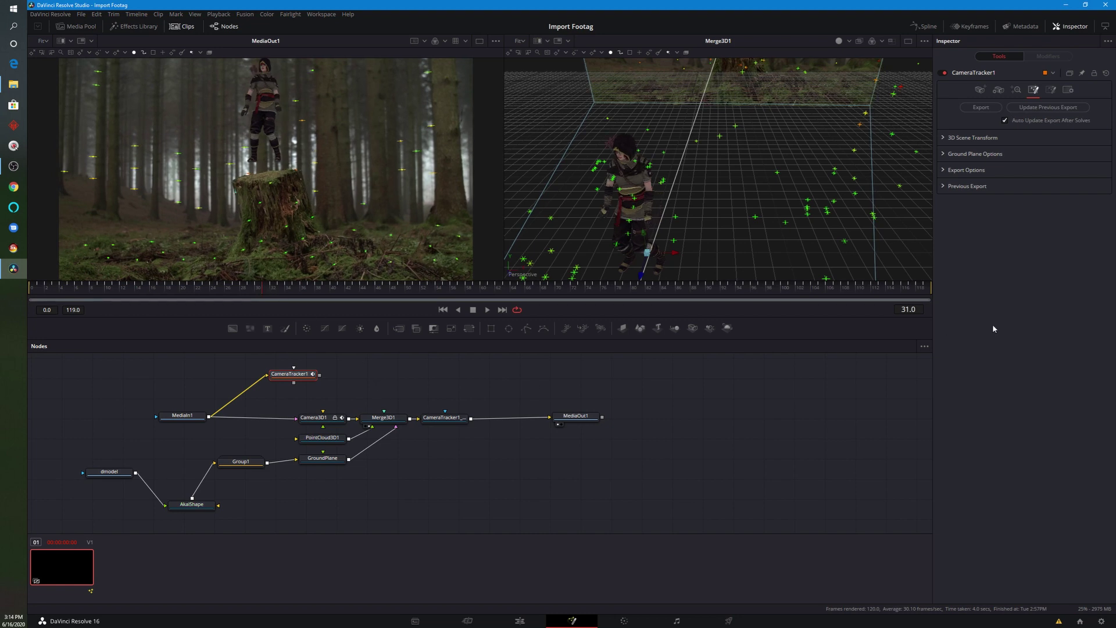
{"action": "left_click_drag", "start_coordinate": [381, 288], "coordinate": [318, 289]}
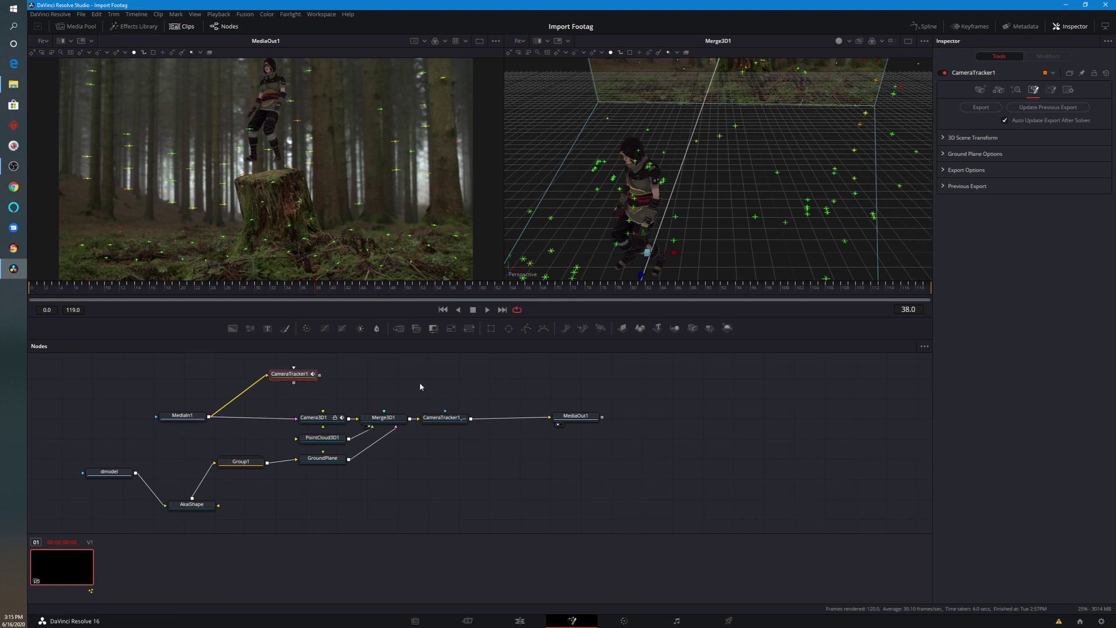
Set CameraTracker1's 3D scene transform to Unaligned
{"action": "left_click", "coordinate": [945, 140]}
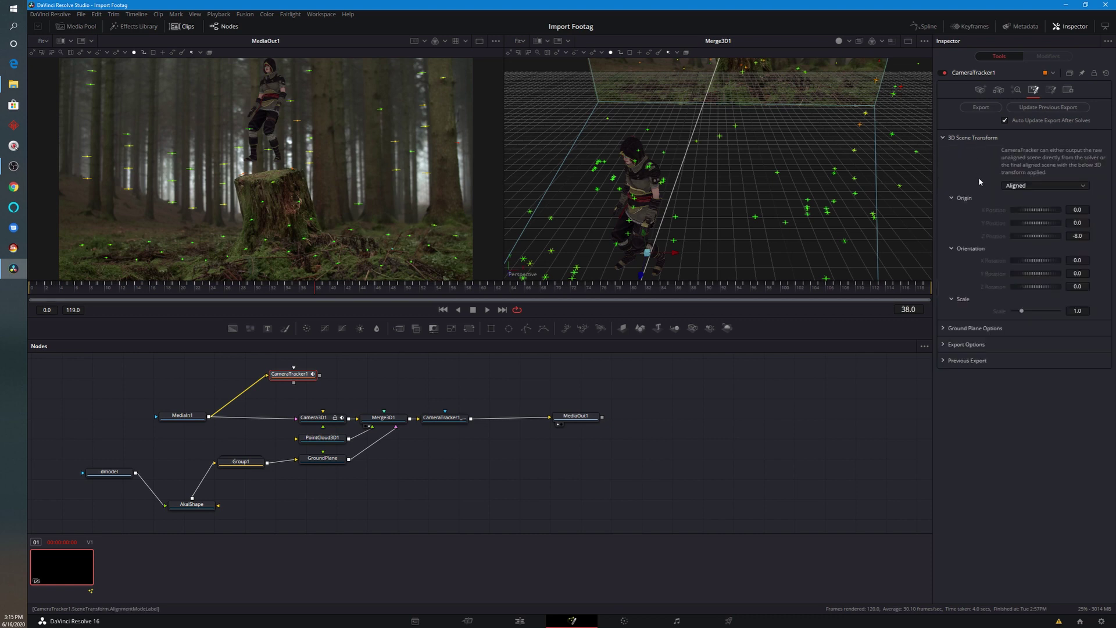
{"action": "left_click", "coordinate": [1028, 186]}
{"action": "left_click", "coordinate": [1024, 196]}
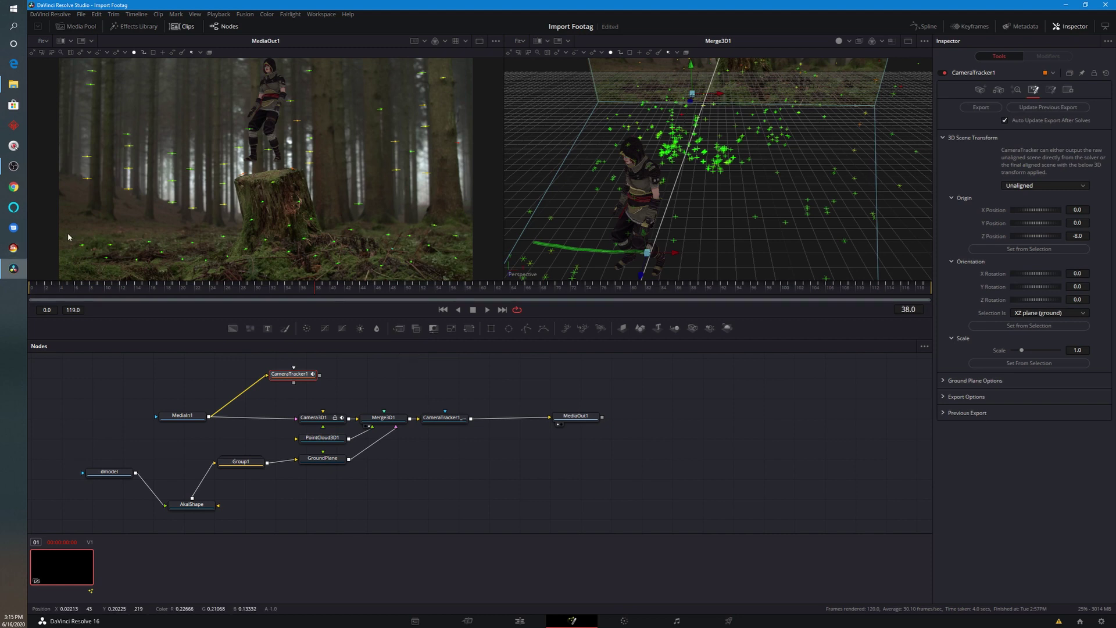
Select the tracking points on the forest ground beside the stump and set the scene orientation from them as XZ plane (ground)
{"action": "left_click_drag", "start_coordinate": [68, 231], "coordinate": [227, 269]}
{"action": "key", "text": "ctrl+s"}
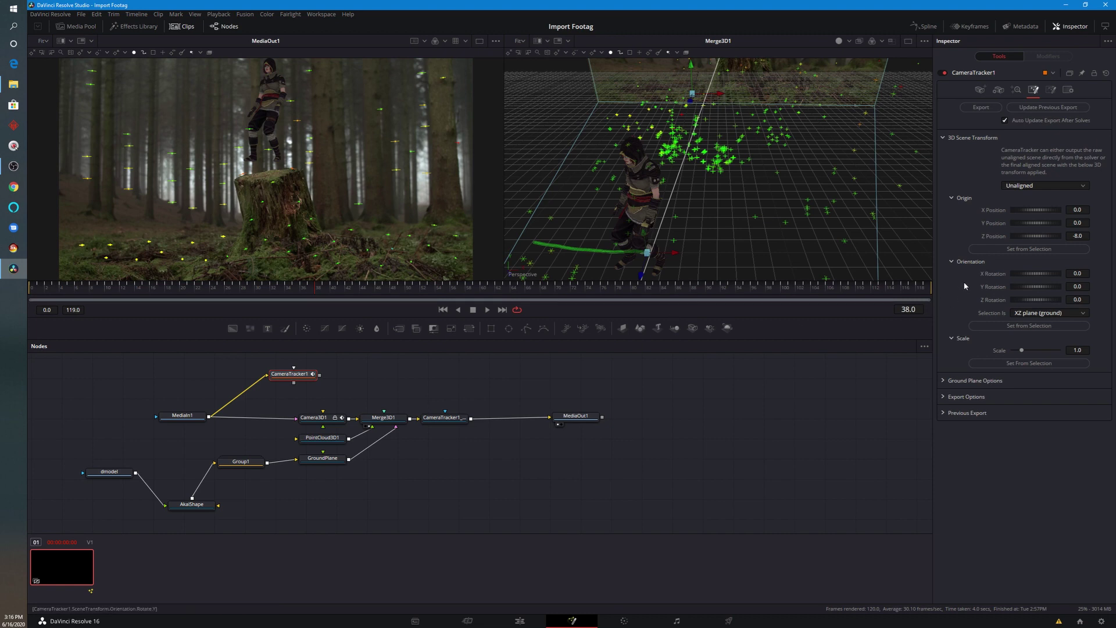
{"action": "left_click", "coordinate": [1027, 315]}
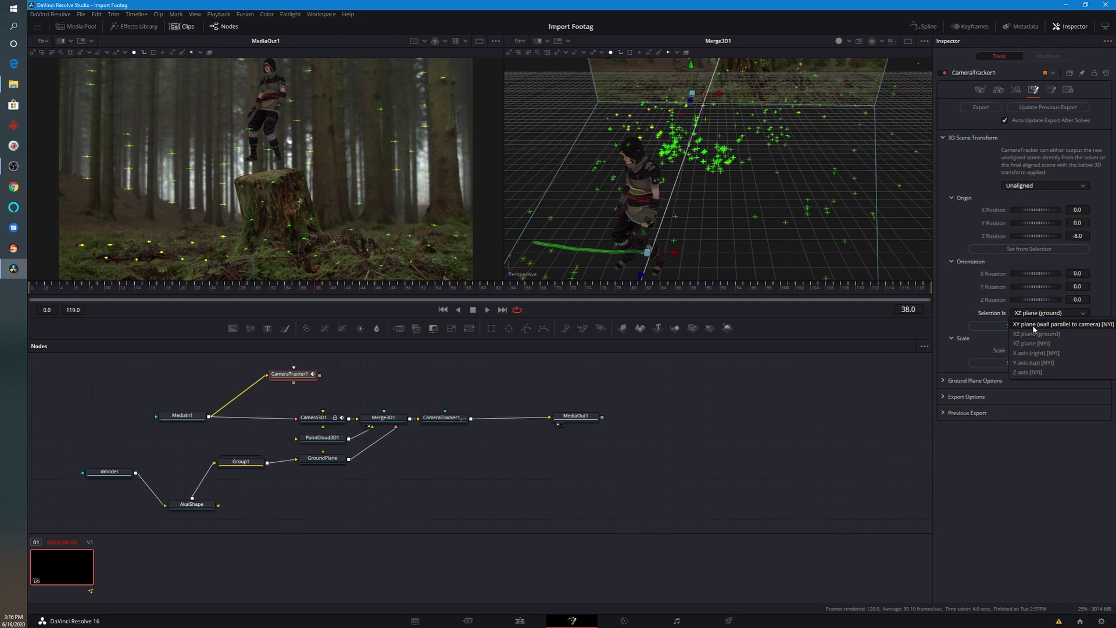
{"action": "left_click", "coordinate": [1033, 335]}
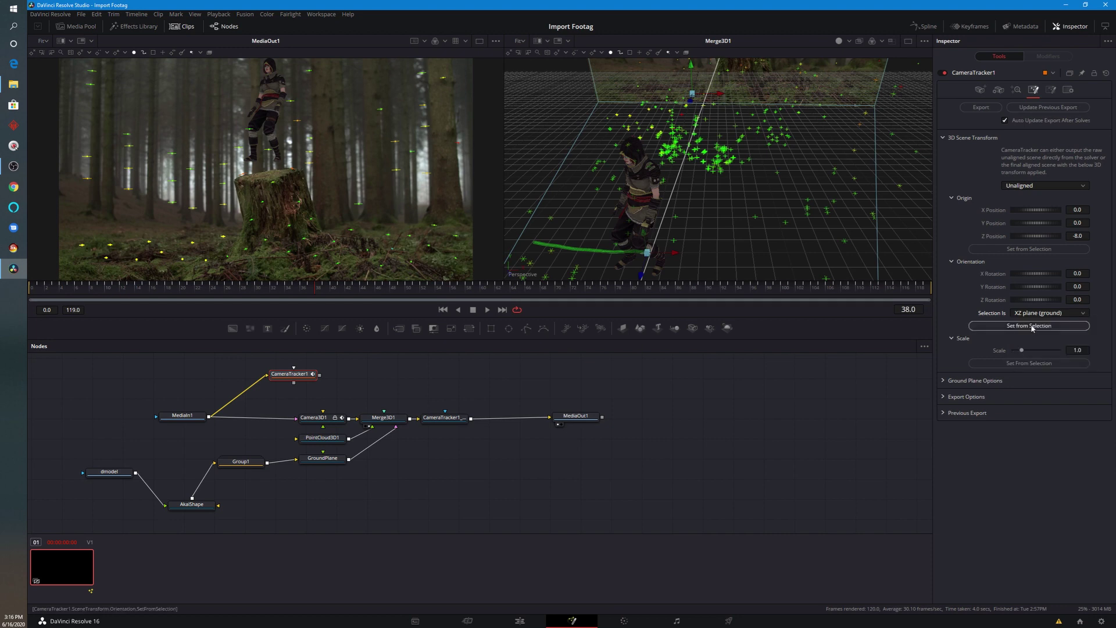
{"action": "left_click", "coordinate": [1027, 328]}
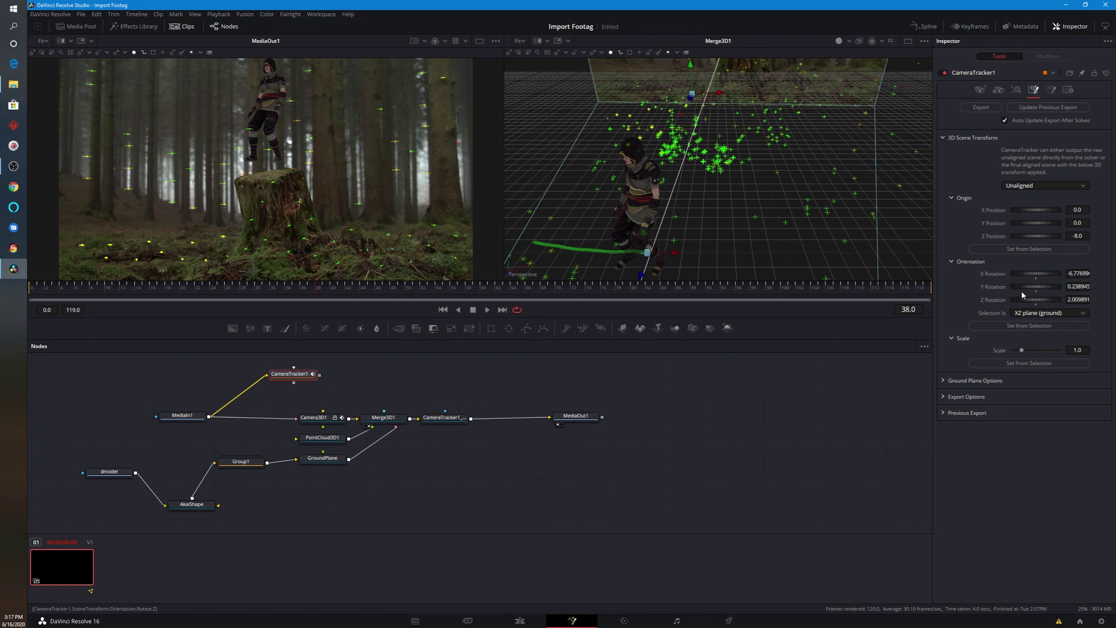
Set the scene origin from the selected ground points, update the previous camera tracker export and save the project
{"action": "left_click", "coordinate": [1029, 249]}
{"action": "left_click", "coordinate": [1038, 108]}
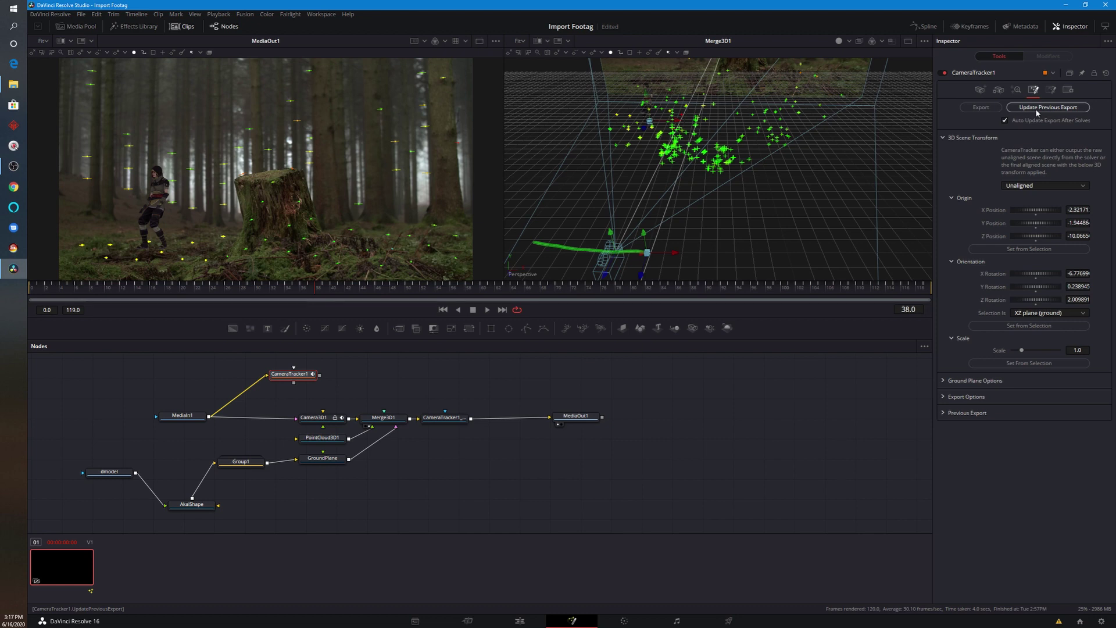
{"action": "key", "text": "ctrl+s"}
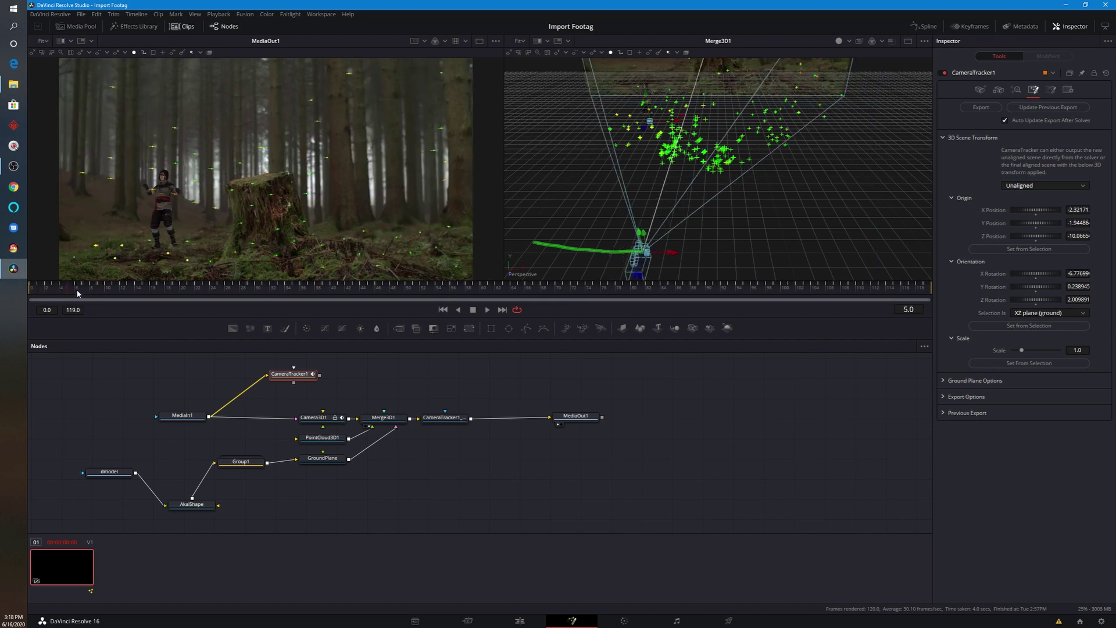
Scrub through the shot to around frame 110 to check how the character sits on the ground
{"action": "left_click_drag", "start_coordinate": [341, 295], "coordinate": [877, 298]}
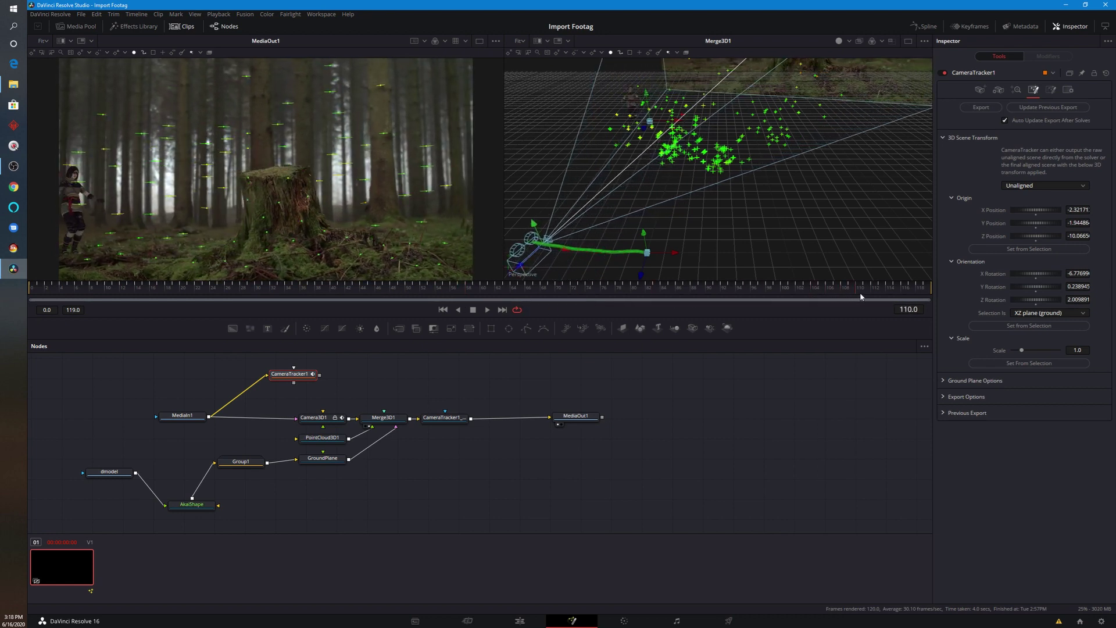
{"action": "mouse_move", "coordinate": [69, 196]}
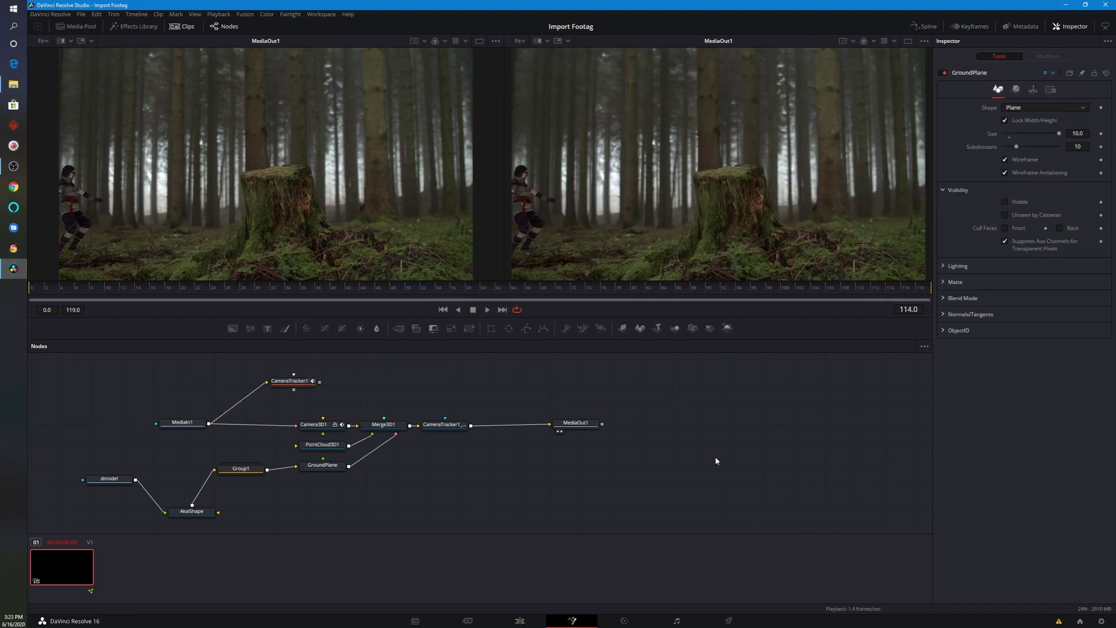
Show AkaiShape in the first viewer, move the character along X to about 68.29 and save the project
{"action": "left_click", "coordinate": [194, 512]}
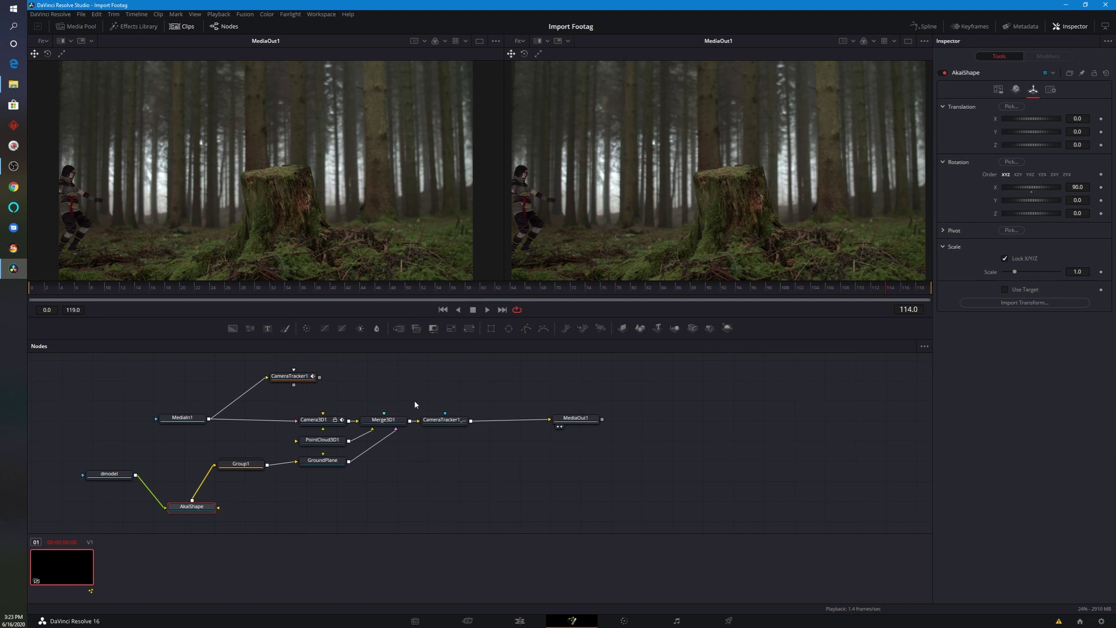
{"action": "left_click_drag", "start_coordinate": [192, 507], "coordinate": [210, 174]}
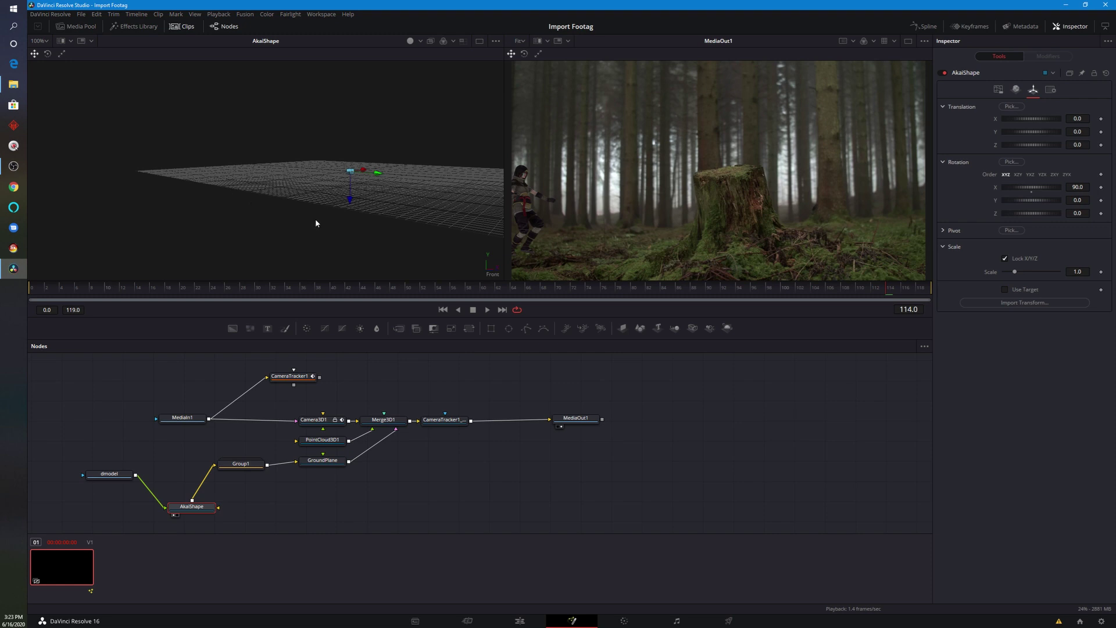
{"action": "scroll", "coordinate": [341, 217], "scroll_direction": "down", "scroll_amount": 10}
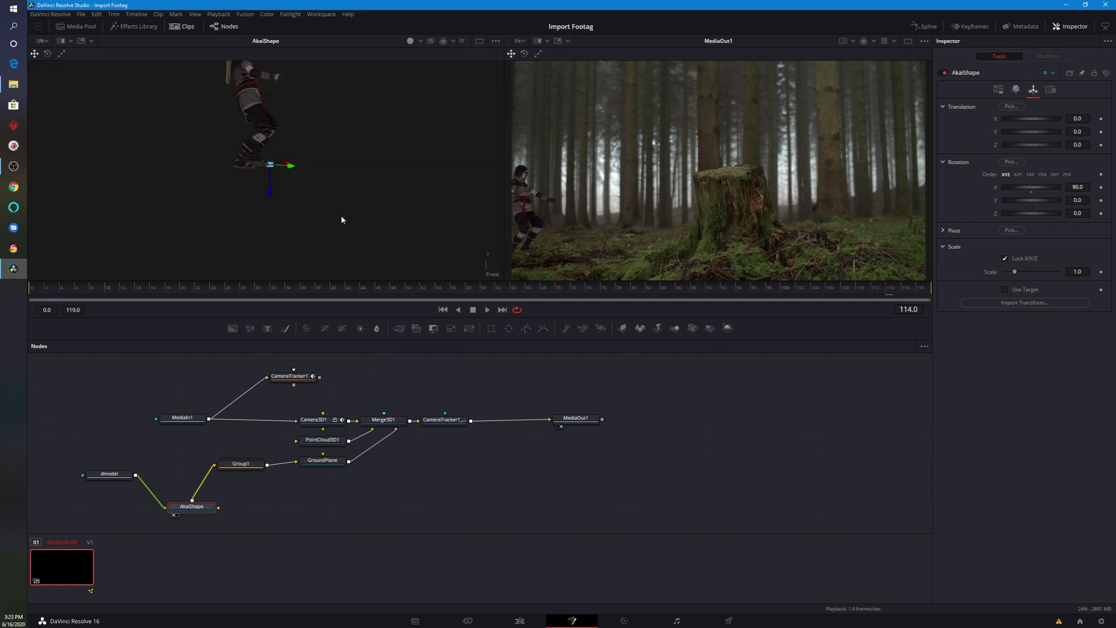
{"action": "left_click_drag", "start_coordinate": [326, 174], "coordinate": [300, 222]}
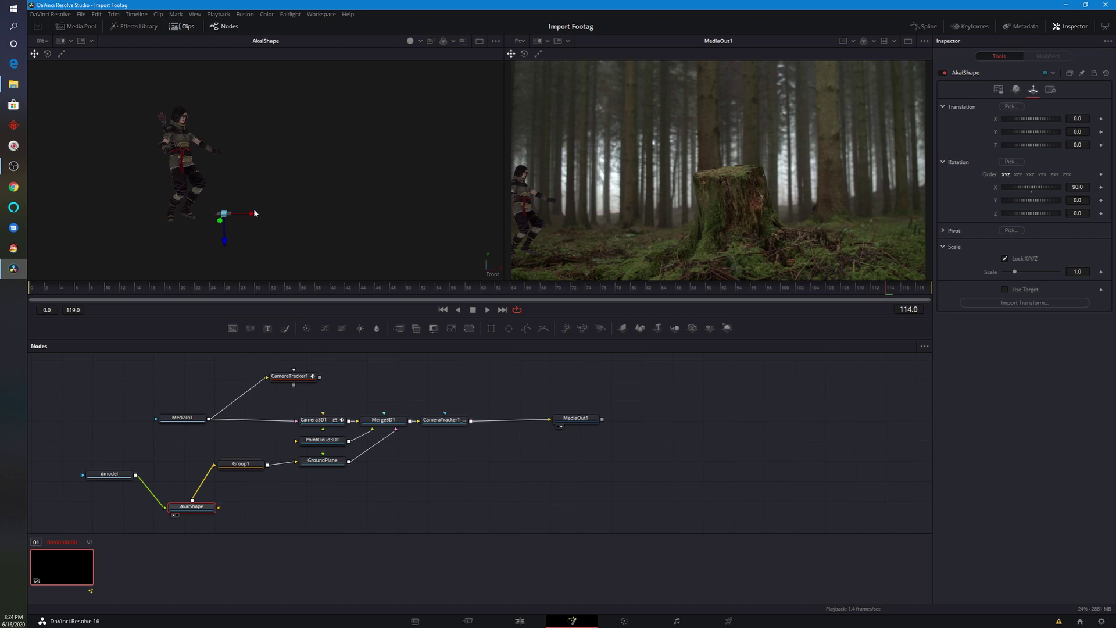
{"action": "left_click_drag", "start_coordinate": [252, 215], "coordinate": [290, 217]}
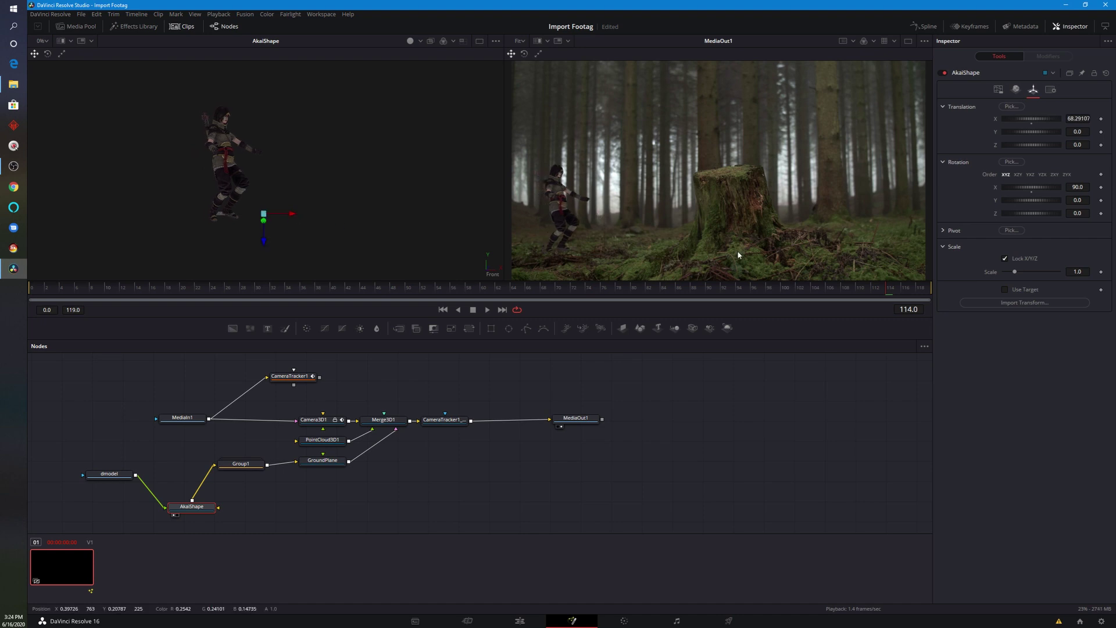
{"action": "key", "text": "ctrl+s"}
Return to frame 8 and enlarge MediaOut1 as the only viewer
{"action": "left_click_drag", "start_coordinate": [892, 296], "coordinate": [91, 300]}
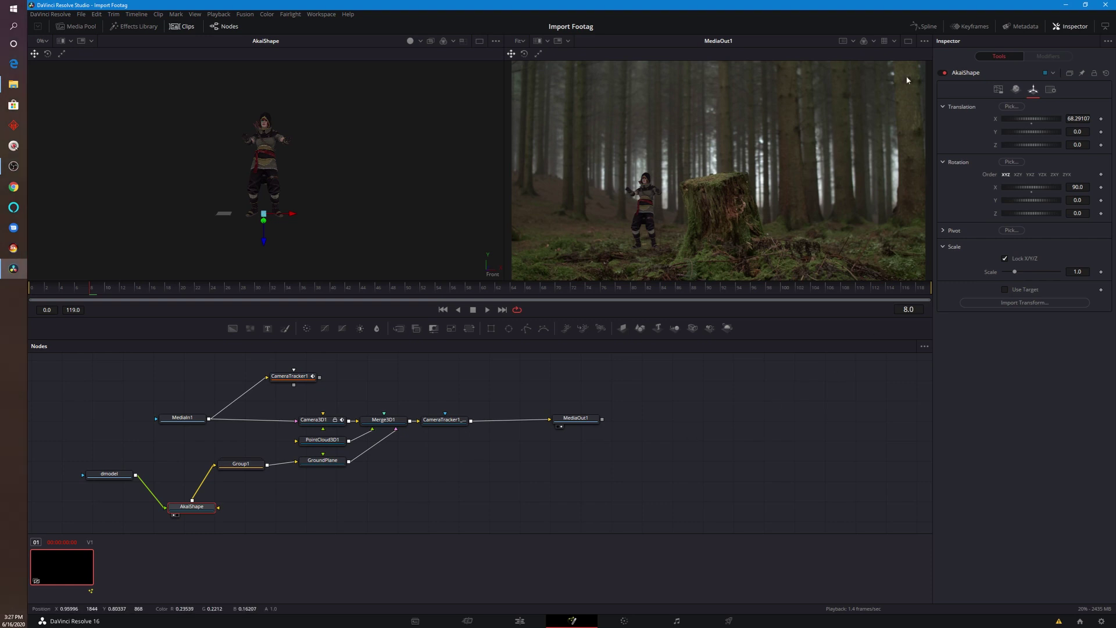
{"action": "left_click", "coordinate": [909, 42]}
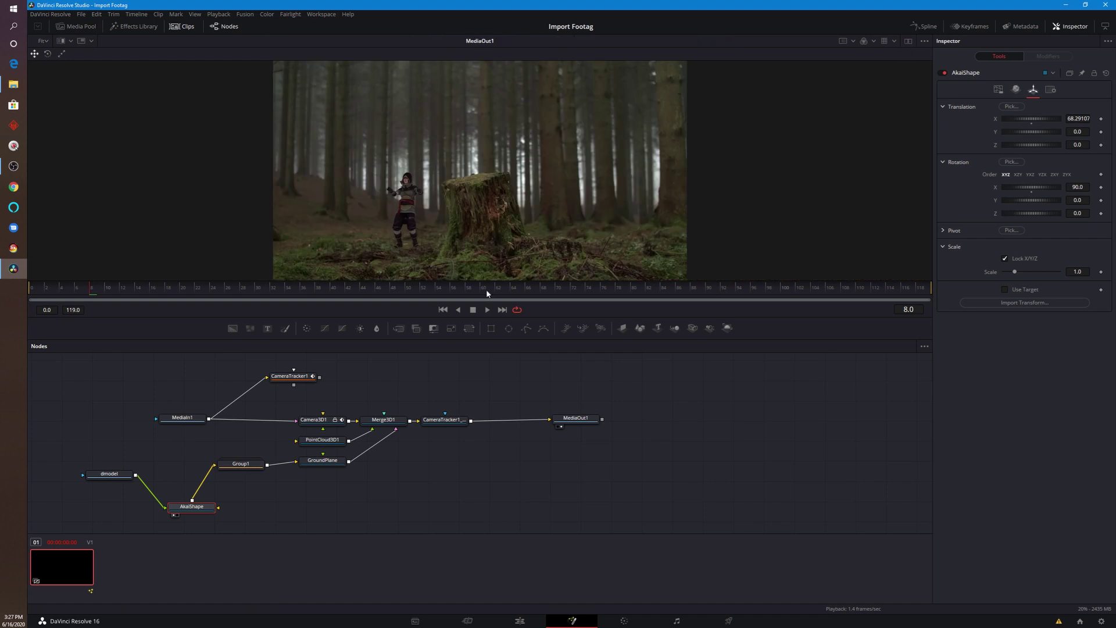
{"action": "left_click_drag", "start_coordinate": [479, 320], "coordinate": [480, 346]}
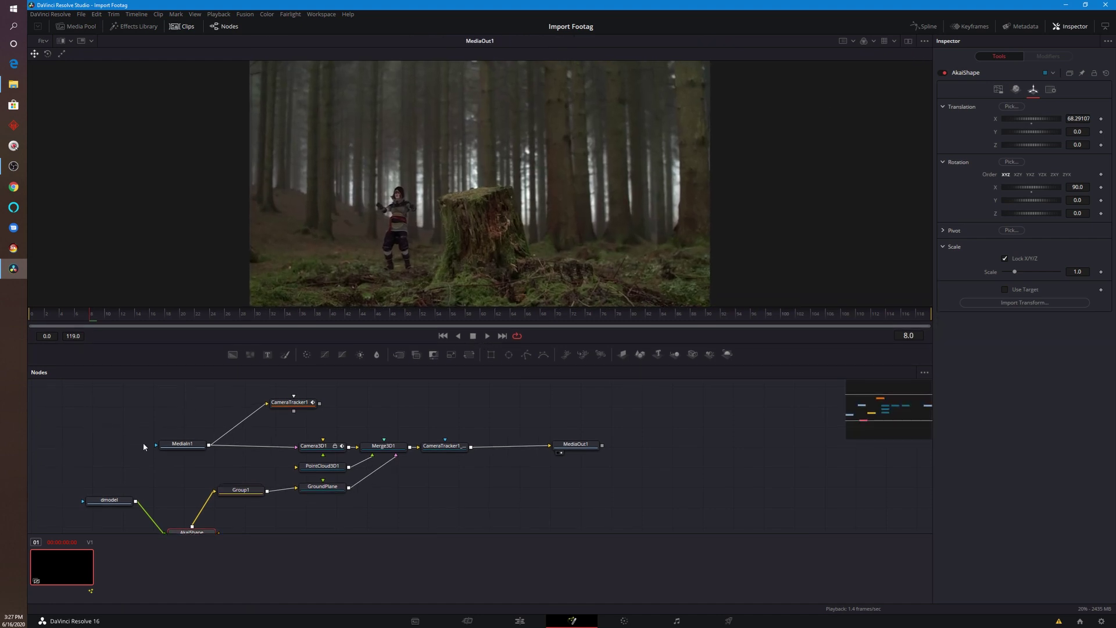
Make room around MediaIn1 and dmodel and insert a Color Corrector node between dmodel and AkaiShape
{"action": "left_click_drag", "start_coordinate": [128, 450], "coordinate": [116, 448]}
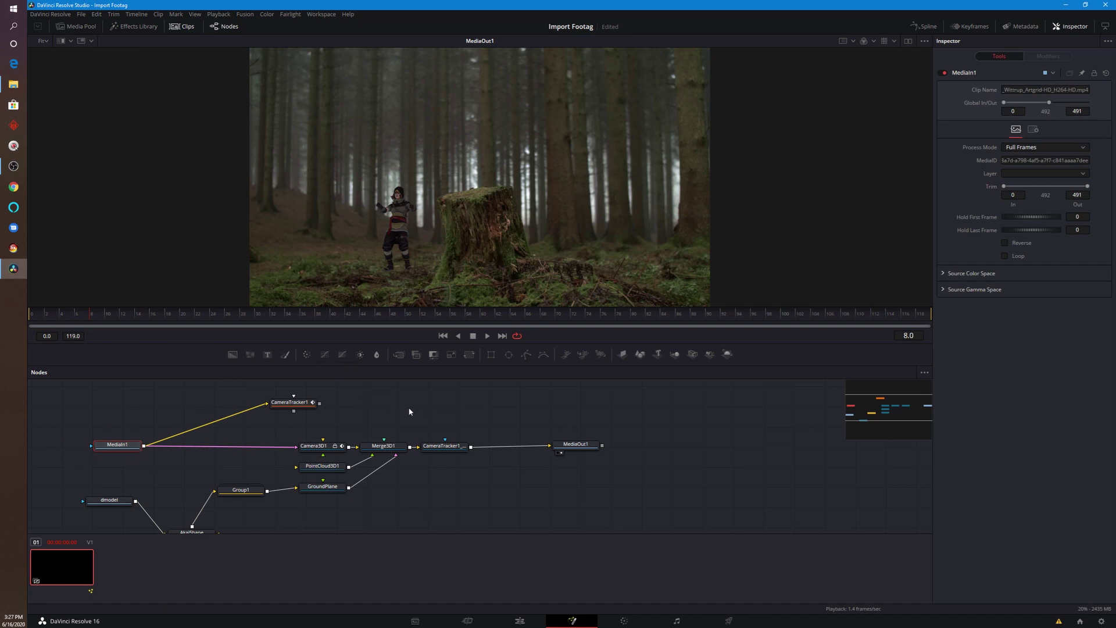
{"action": "left_click_drag", "start_coordinate": [308, 355], "coordinate": [188, 432]}
{"action": "left_click_drag", "start_coordinate": [123, 470], "coordinate": [88, 473]}
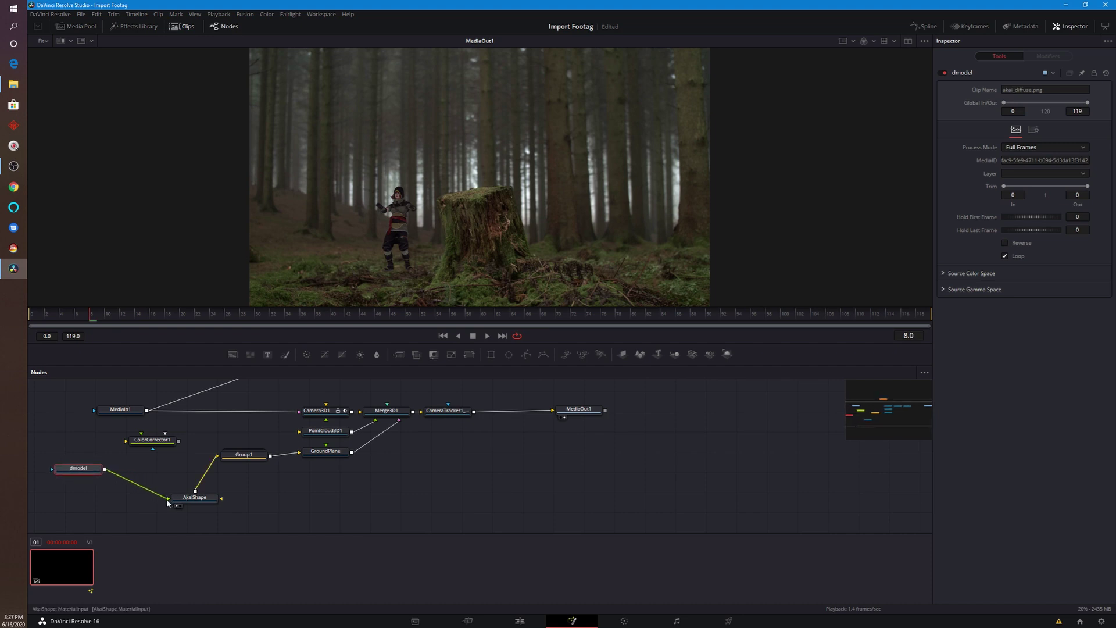
{"action": "left_click_drag", "start_coordinate": [166, 499], "coordinate": [146, 484]}
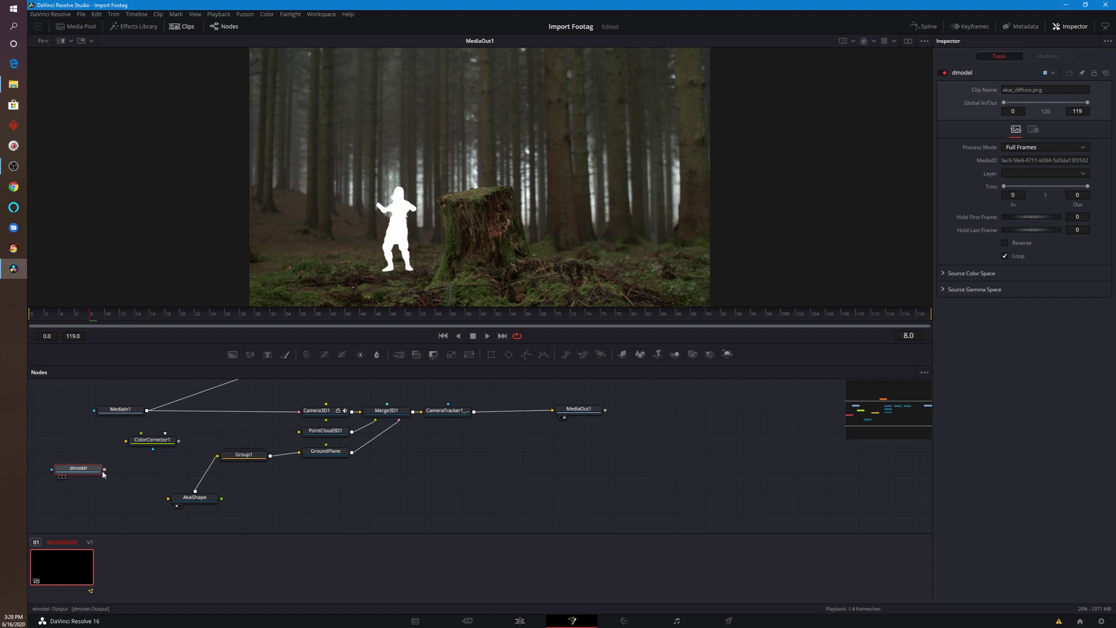
{"action": "left_click_drag", "start_coordinate": [105, 469], "coordinate": [169, 499]}
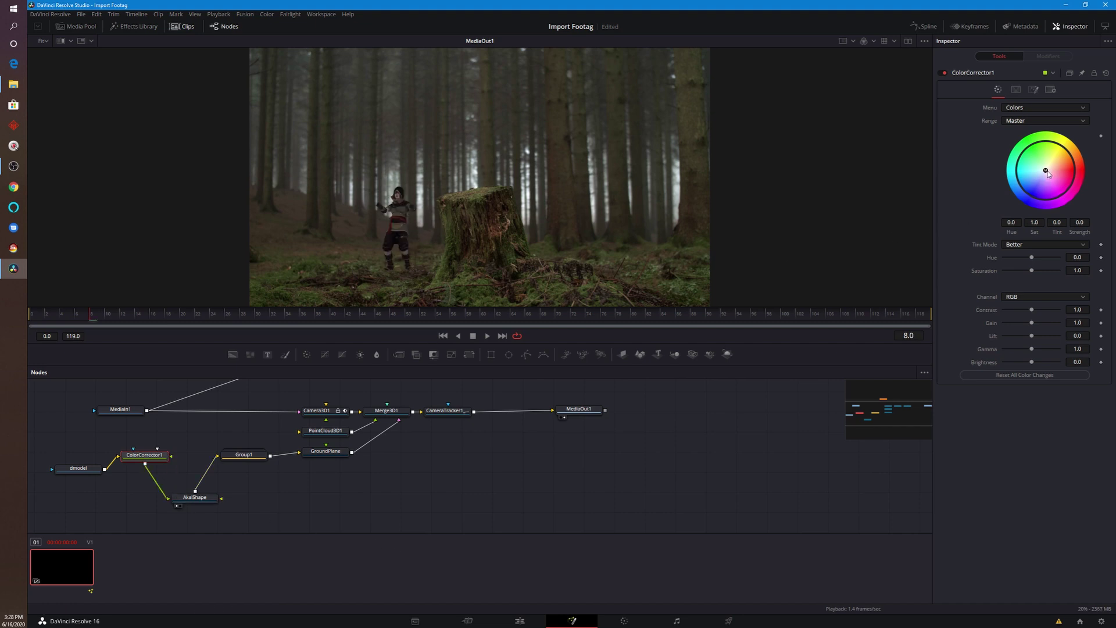
Try tinting the character texture with ColorCorrector1's color wheel and reset the node's settings
{"action": "left_click_drag", "start_coordinate": [1048, 173], "coordinate": [1018, 159]}
{"action": "left_click", "coordinate": [1107, 74]}
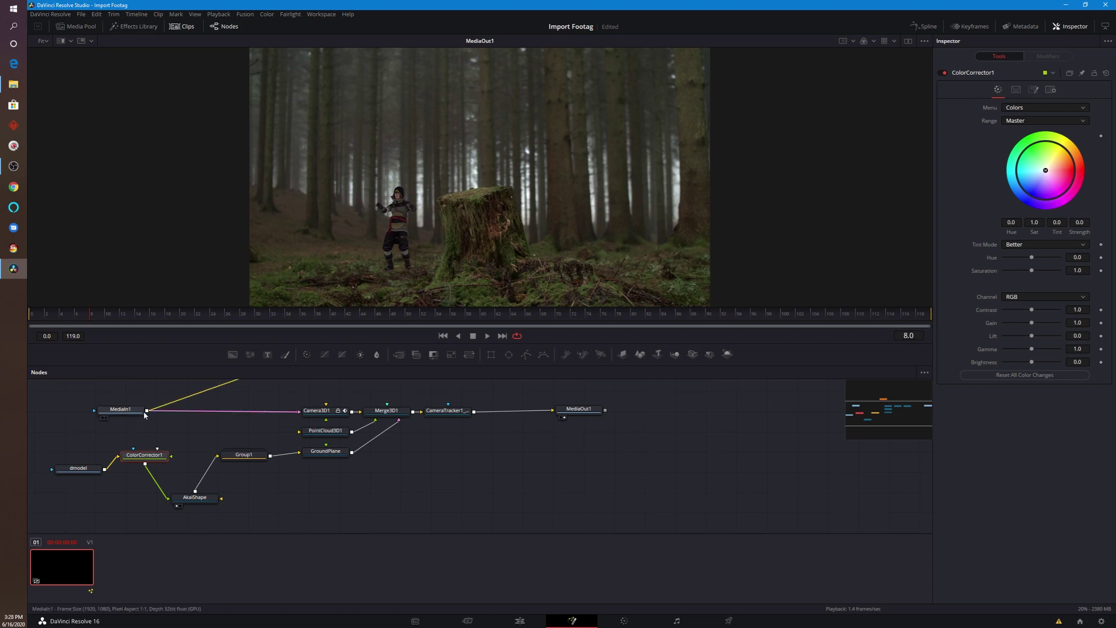
Connect MediaIn1's output to ColorCorrector1 as its color match reference
{"action": "left_click_drag", "start_coordinate": [146, 411], "coordinate": [160, 459]}
{"action": "left_click", "coordinate": [1024, 121]}
{"action": "left_click", "coordinate": [975, 158]}
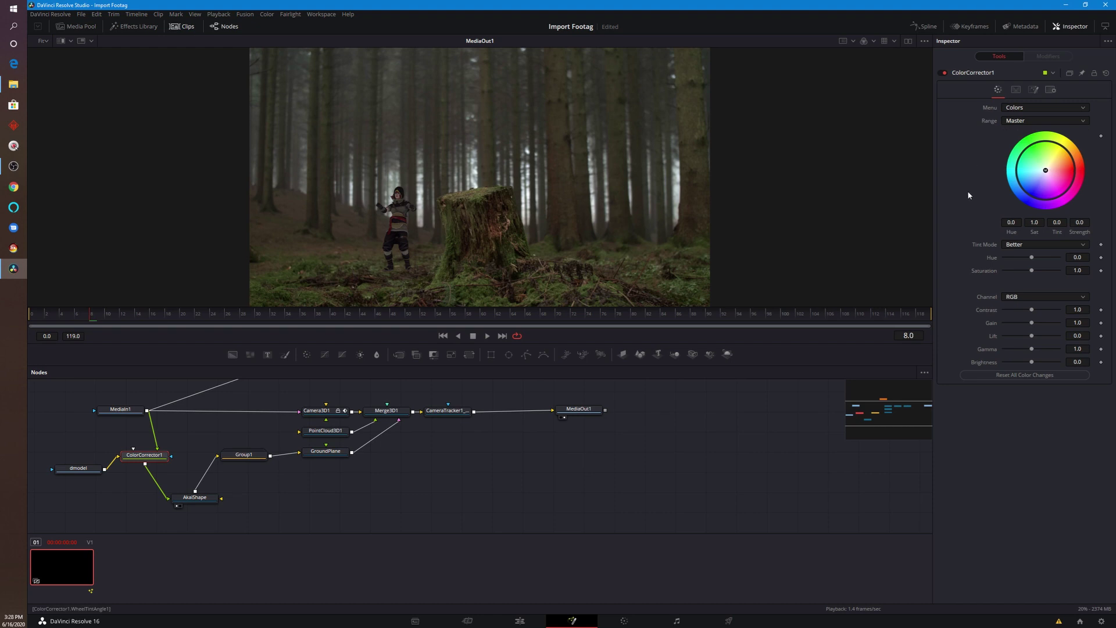
Switch ColorCorrector1 to its Histogram controls and set the histogram type to Match
{"action": "left_click", "coordinate": [1025, 109]}
{"action": "left_click", "coordinate": [1025, 139]}
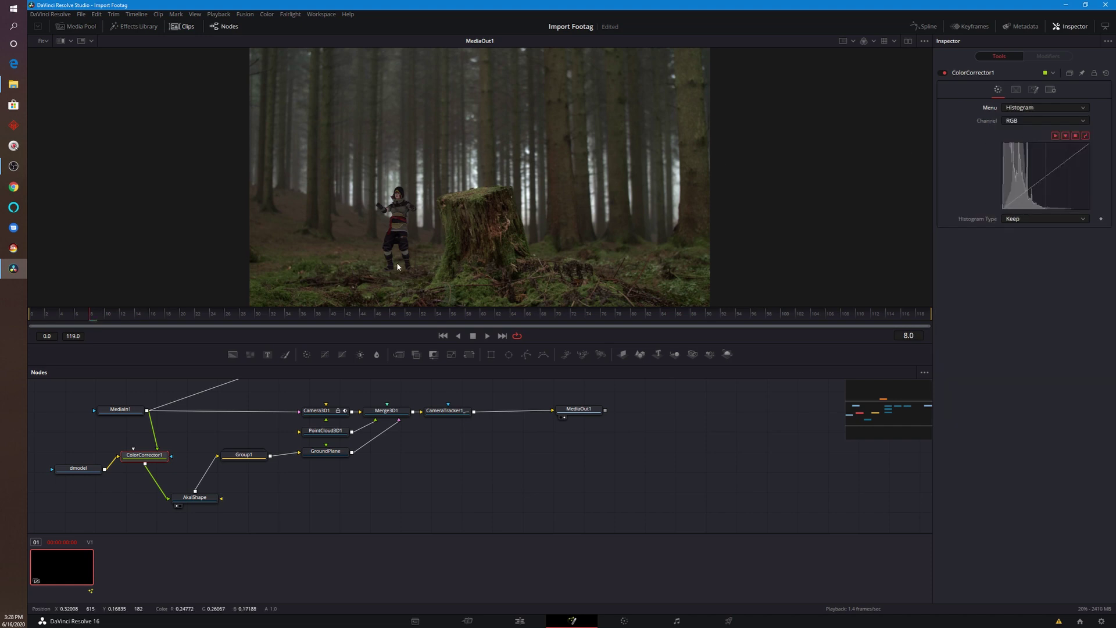
{"action": "scroll", "coordinate": [407, 265], "scroll_direction": "up", "scroll_amount": 3}
{"action": "scroll", "coordinate": [407, 265], "scroll_direction": "down", "scroll_amount": 2}
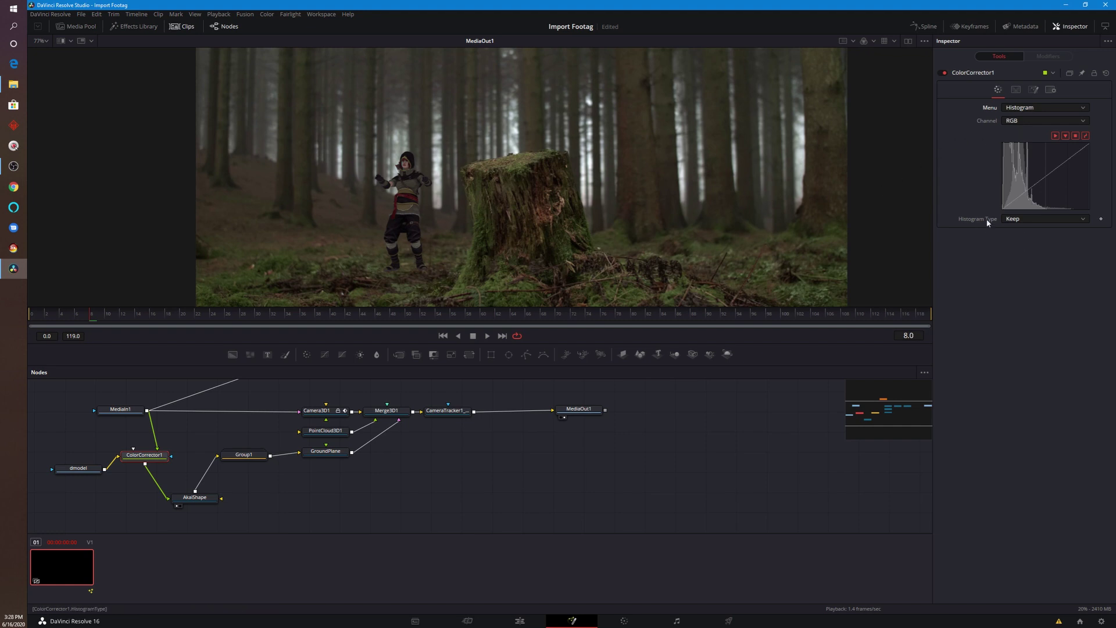
{"action": "left_click", "coordinate": [1027, 221]}
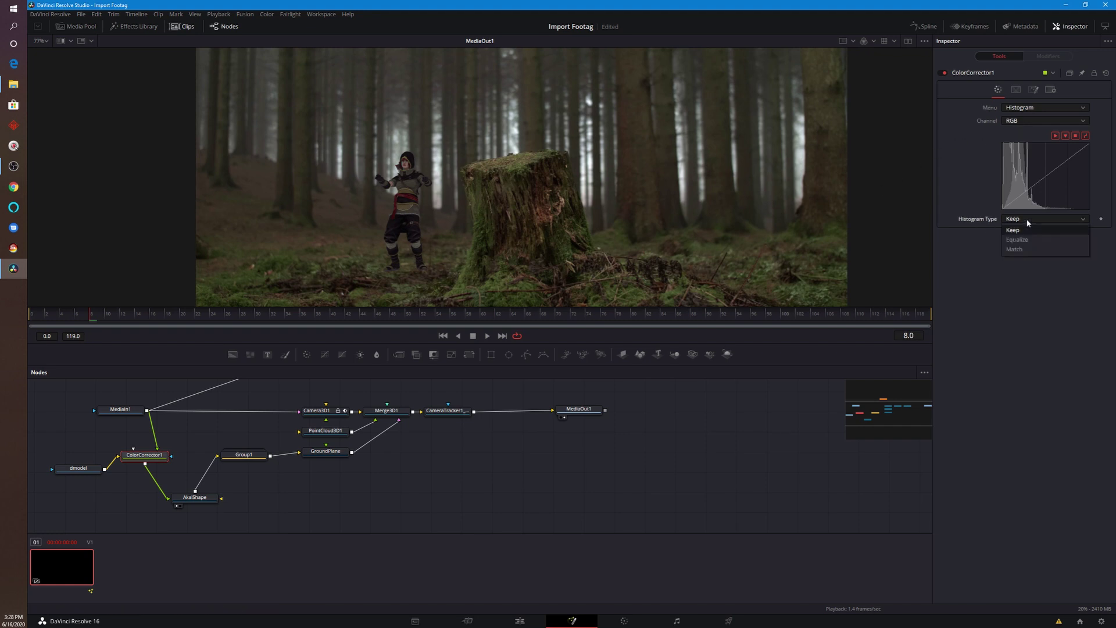
{"action": "left_click", "coordinate": [1029, 248]}
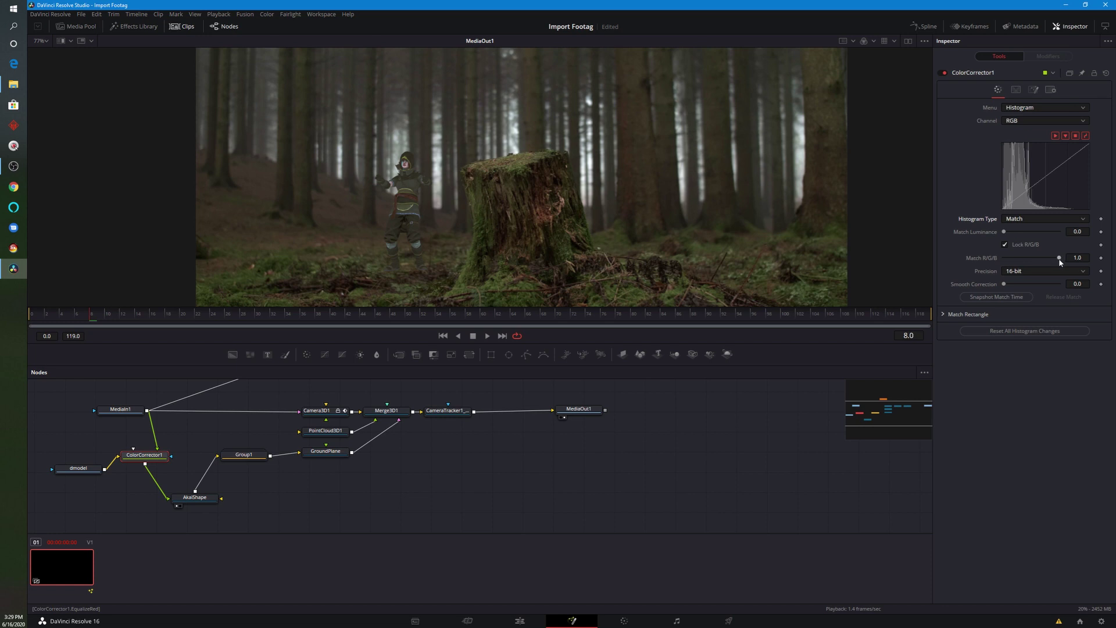
Reduce Match R/G/B to about 0.606 and toggle ColorCorrector1 off and on to compare the character's color
{"action": "left_click_drag", "start_coordinate": [1060, 261], "coordinate": [1039, 276]}
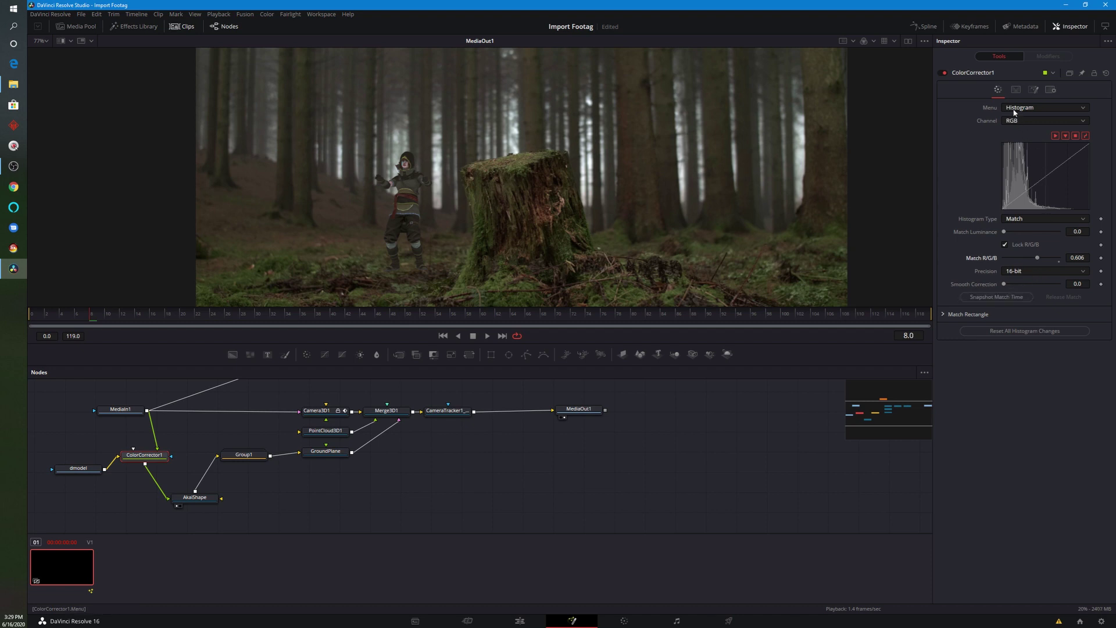
{"action": "left_click", "coordinate": [945, 73]}
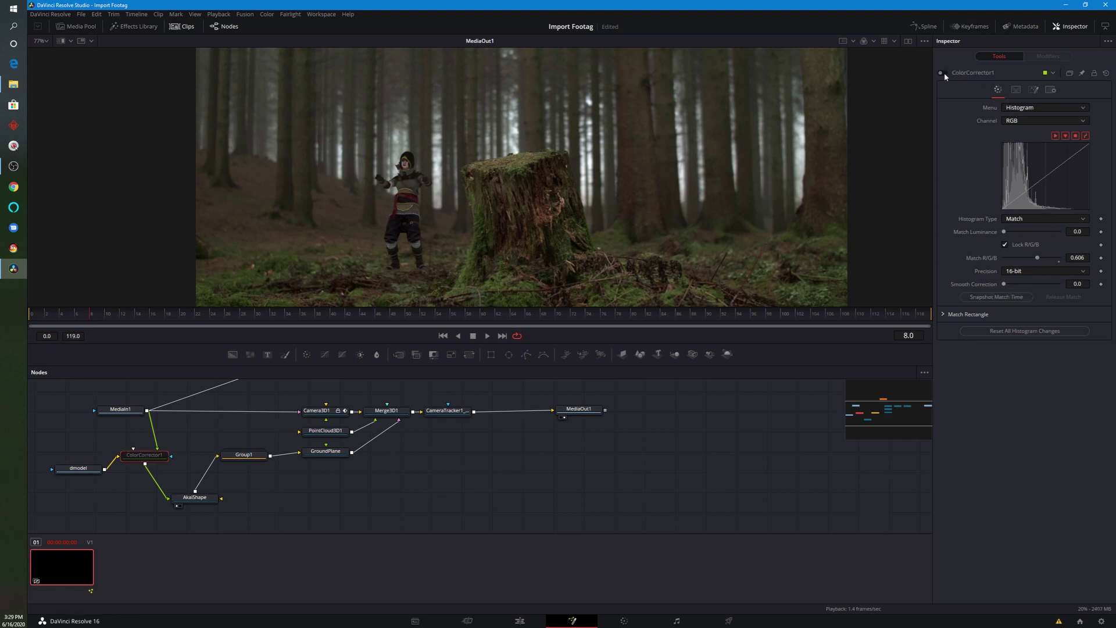
{"action": "left_click", "coordinate": [945, 73]}
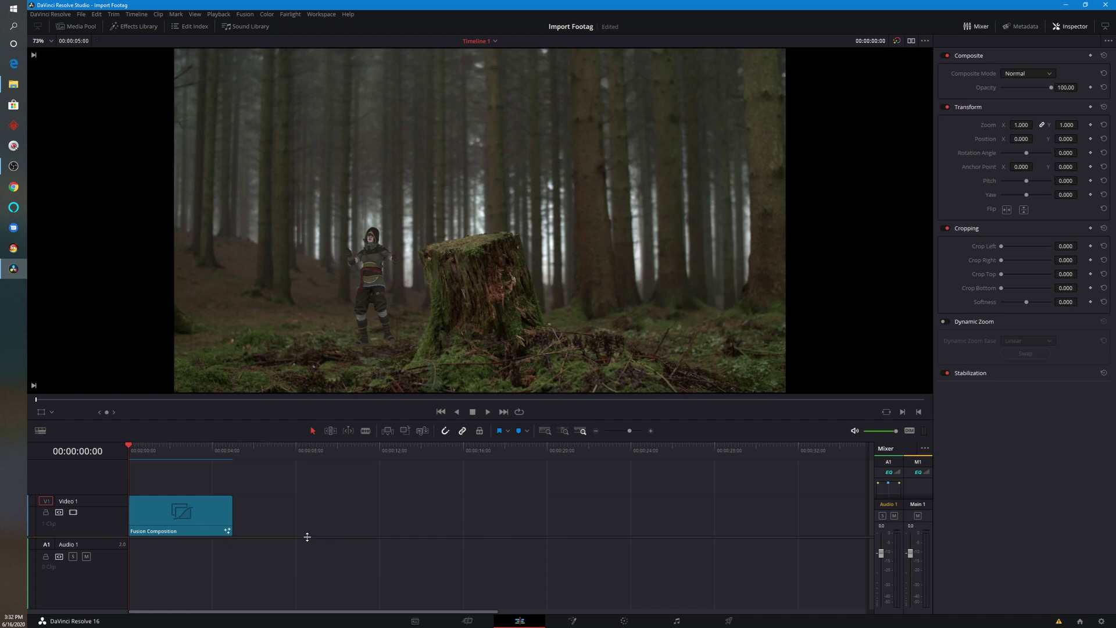
Play the edit timeline, add the mossy tree stump clip on the track above Fusion Composition and trim it to the composition's length
{"action": "key", "text": "space"}
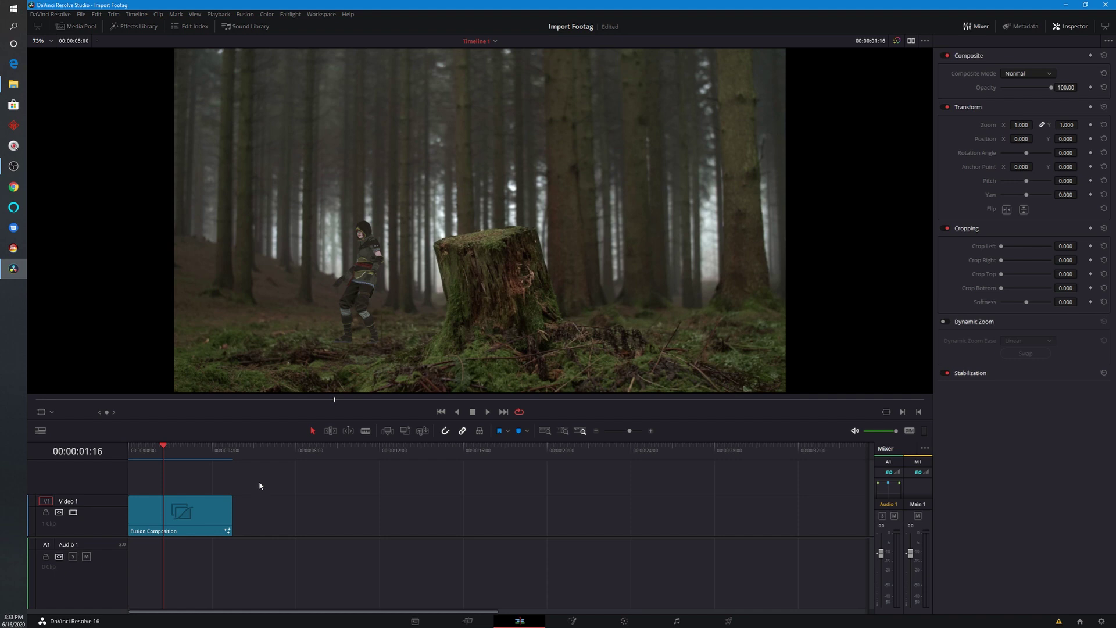
{"action": "left_click", "coordinate": [73, 26]}
{"action": "left_click_drag", "start_coordinate": [147, 204], "coordinate": [302, 470]}
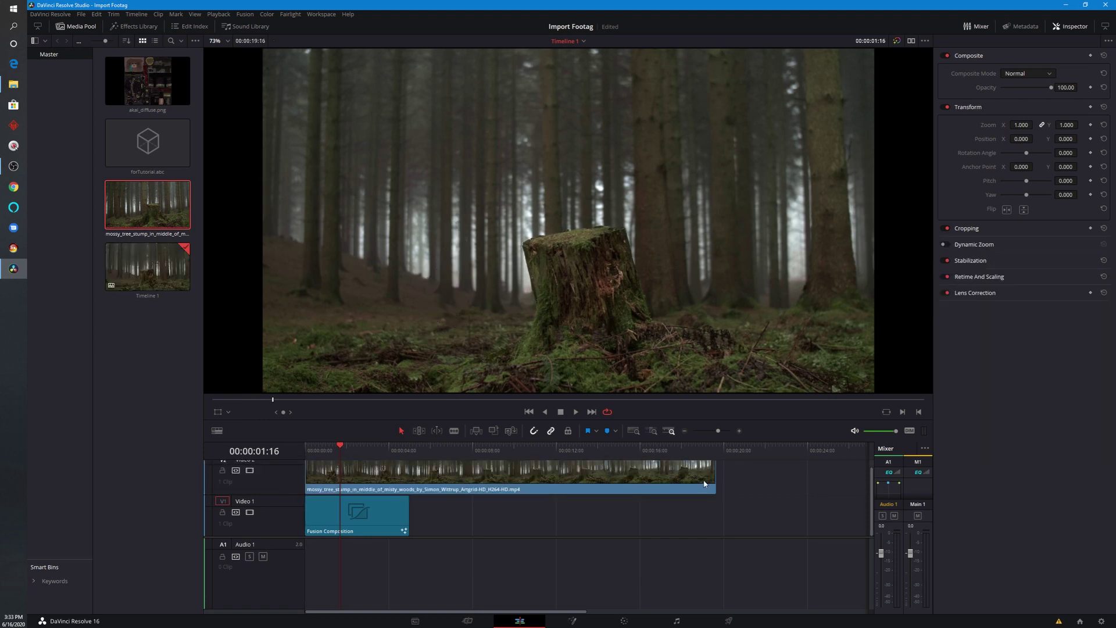
{"action": "left_click_drag", "start_coordinate": [714, 471], "coordinate": [410, 468]}
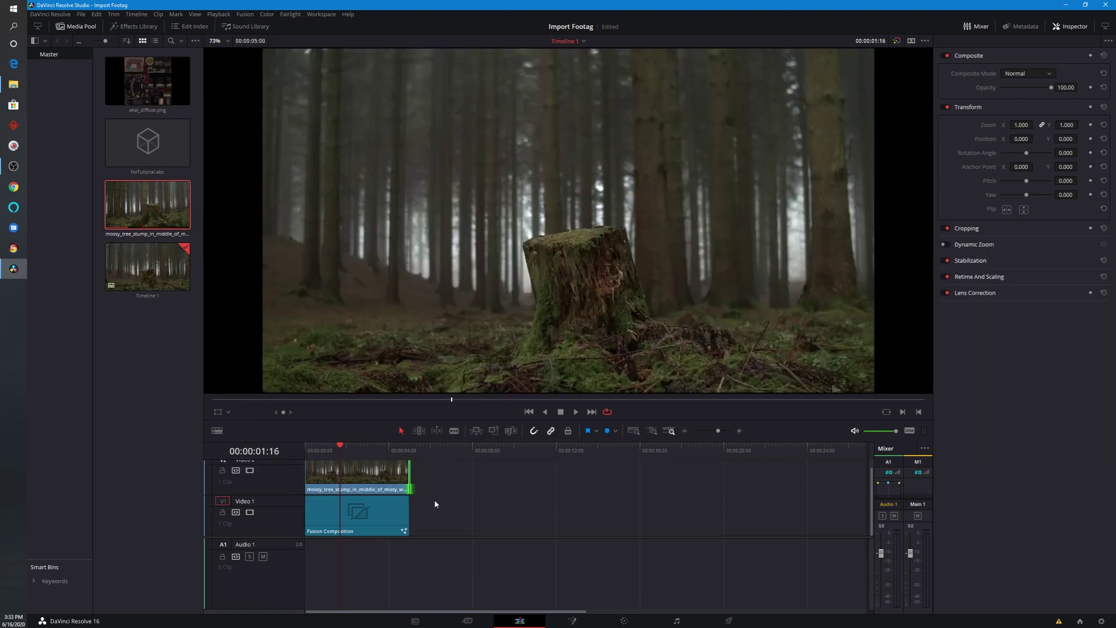
Switch to the Color page and enable a curve window on node 01 of the mossy tree stump clip
{"action": "left_click", "coordinate": [621, 621]}
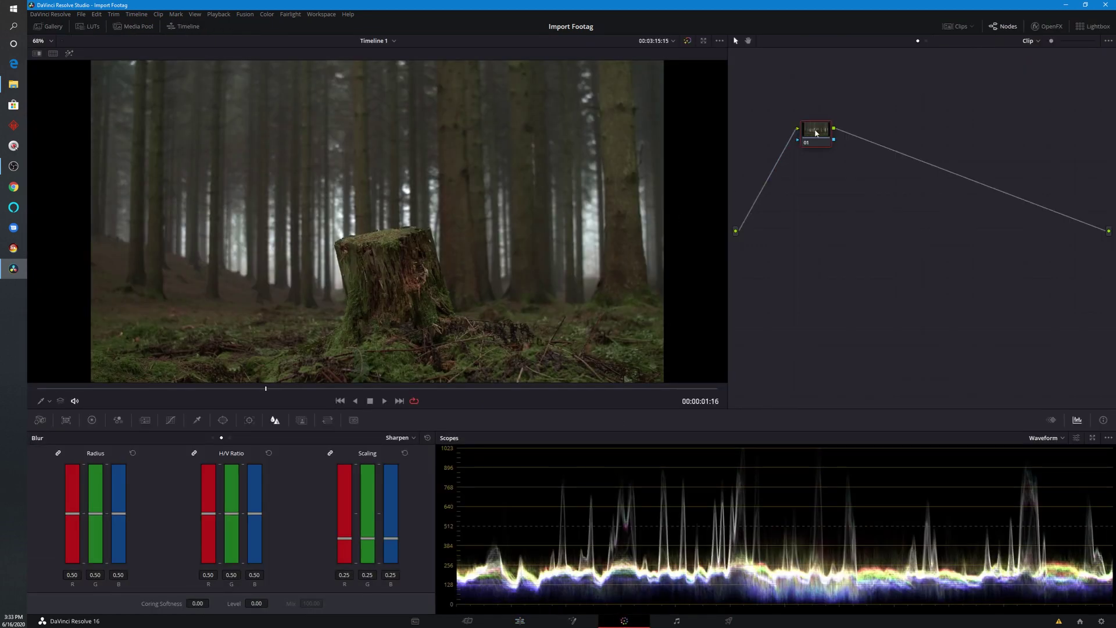
{"action": "left_click_drag", "start_coordinate": [816, 132], "coordinate": [831, 173]}
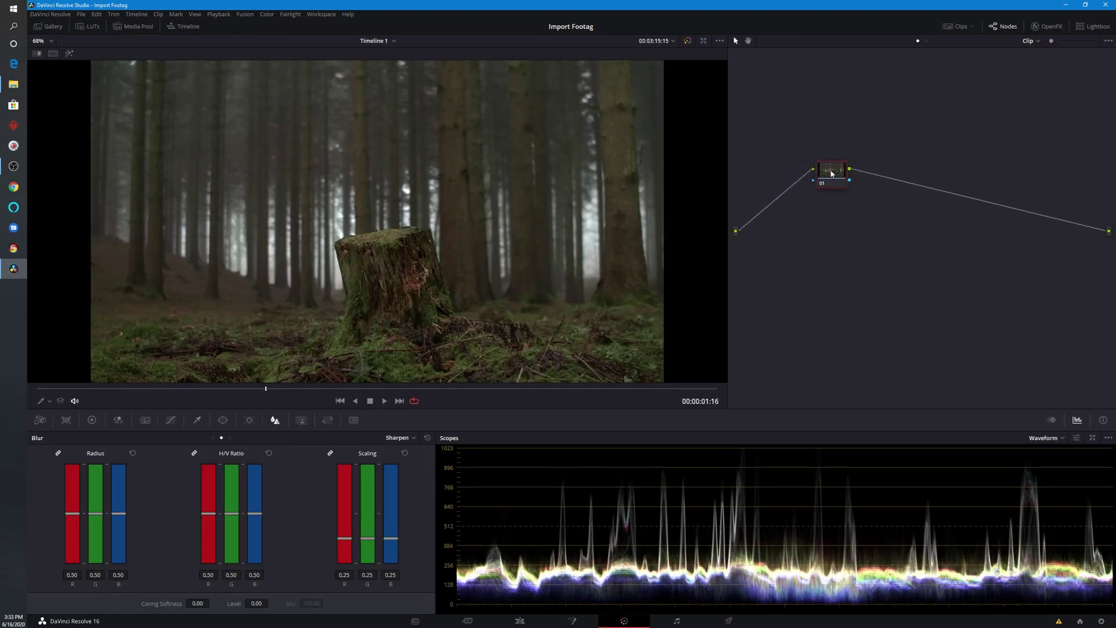
{"action": "left_click", "coordinate": [223, 419]}
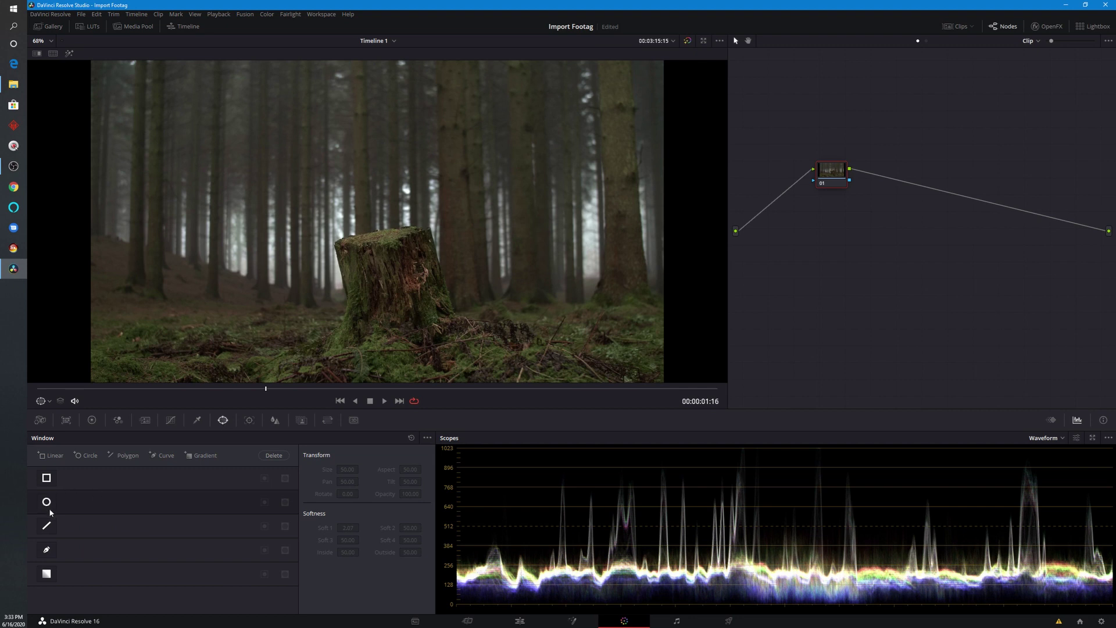
{"action": "left_click", "coordinate": [46, 550]}
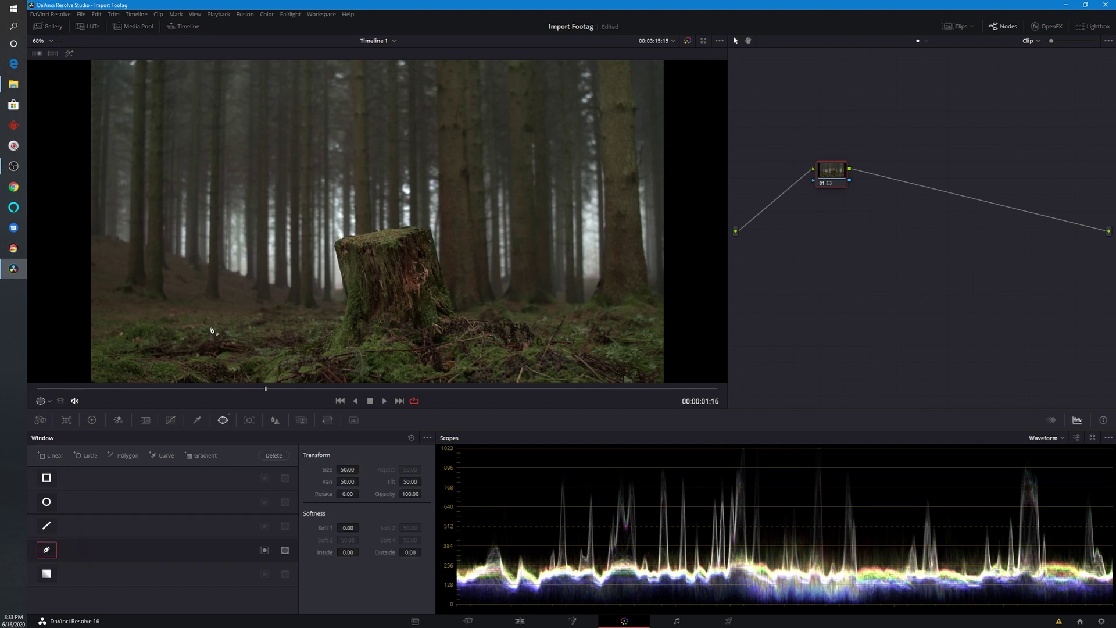
Draw a closed seven-point curve mask around the foreground grass in front of the character's feet, extending past the frame's edges
{"action": "scroll", "coordinate": [212, 329], "scroll_direction": "down", "scroll_amount": 2}
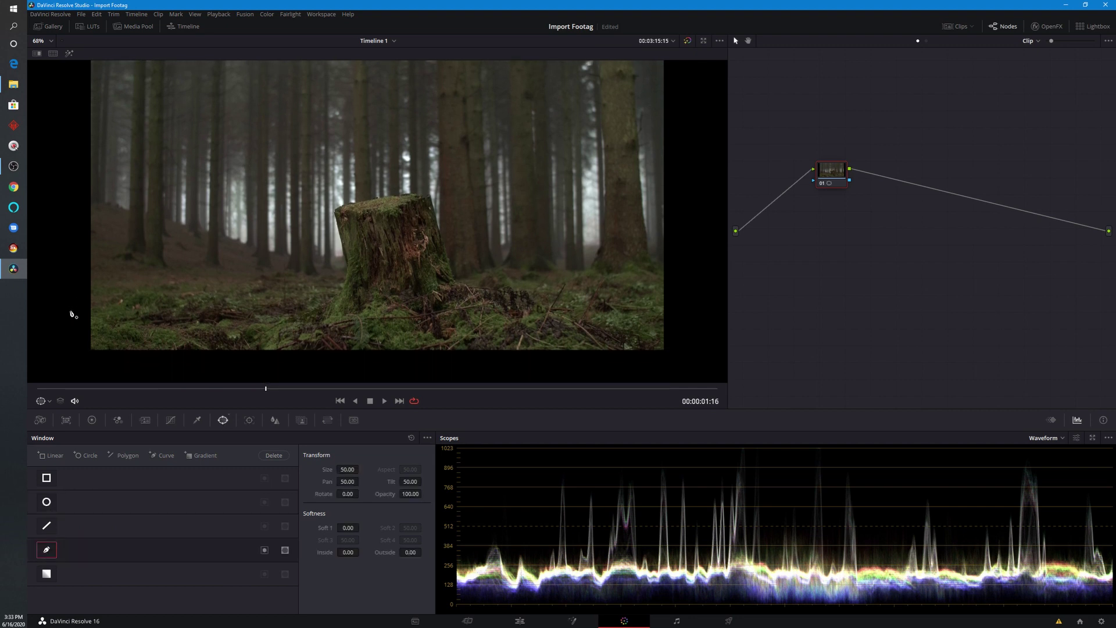
{"action": "left_click", "coordinate": [69, 310]}
{"action": "left_click", "coordinate": [210, 289]}
{"action": "left_click", "coordinate": [294, 307]}
{"action": "left_click", "coordinate": [361, 359]}
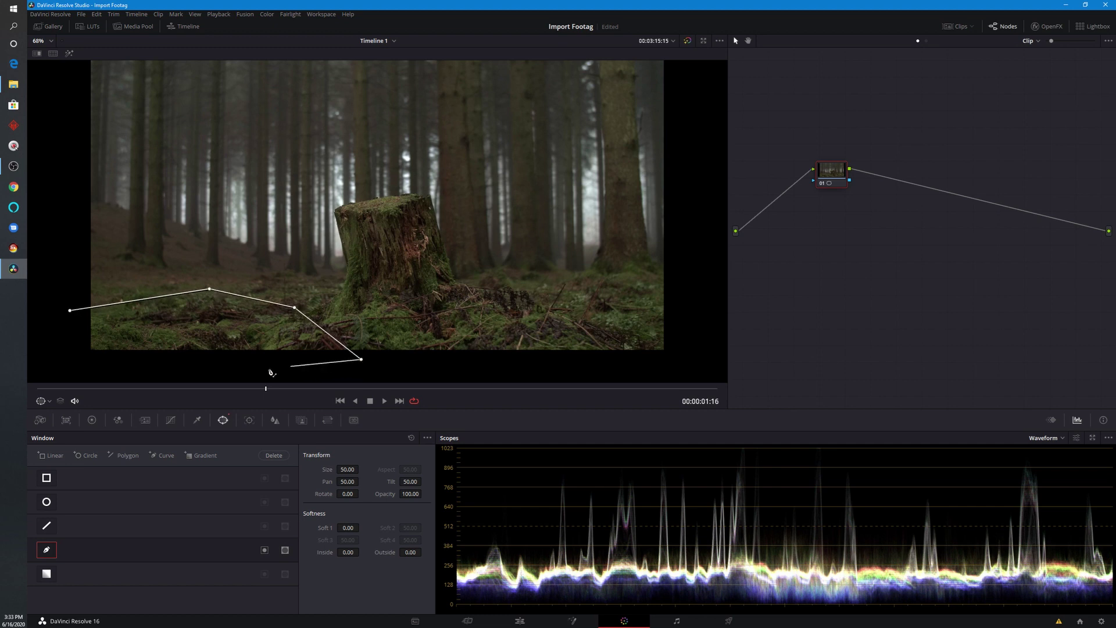
{"action": "left_click", "coordinate": [171, 370]}
{"action": "left_click", "coordinate": [51, 356]}
{"action": "left_click", "coordinate": [70, 310]}
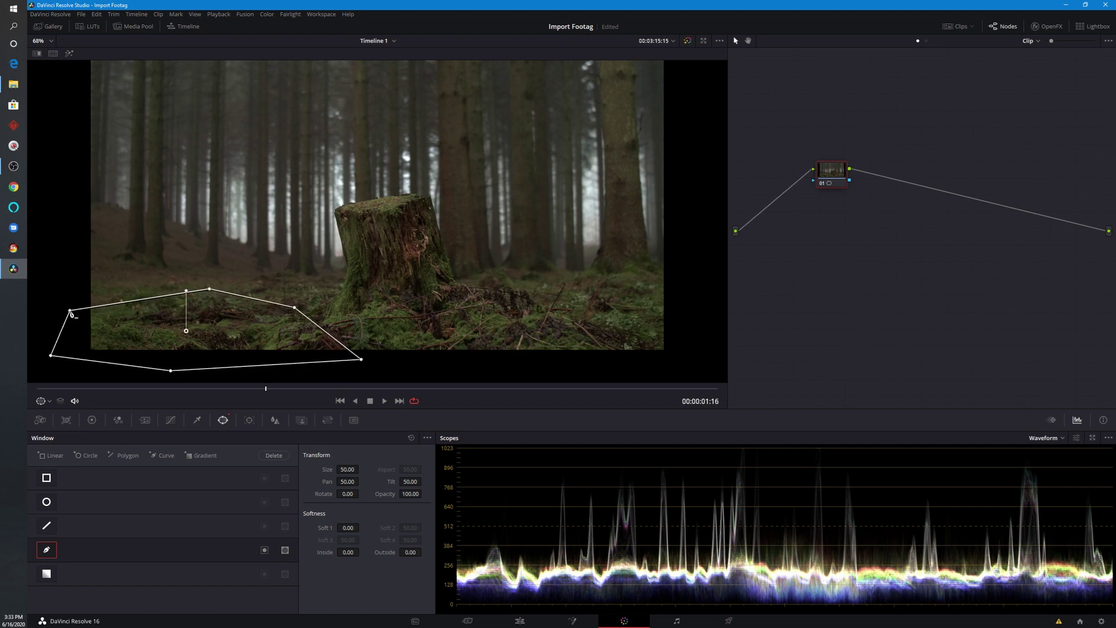
Add an alpha output to the node graph and connect node 01's alpha to it
{"action": "right_click", "coordinate": [872, 198]}
{"action": "left_click", "coordinate": [921, 232]}
{"action": "left_click_drag", "start_coordinate": [1062, 224], "coordinate": [1109, 247]}
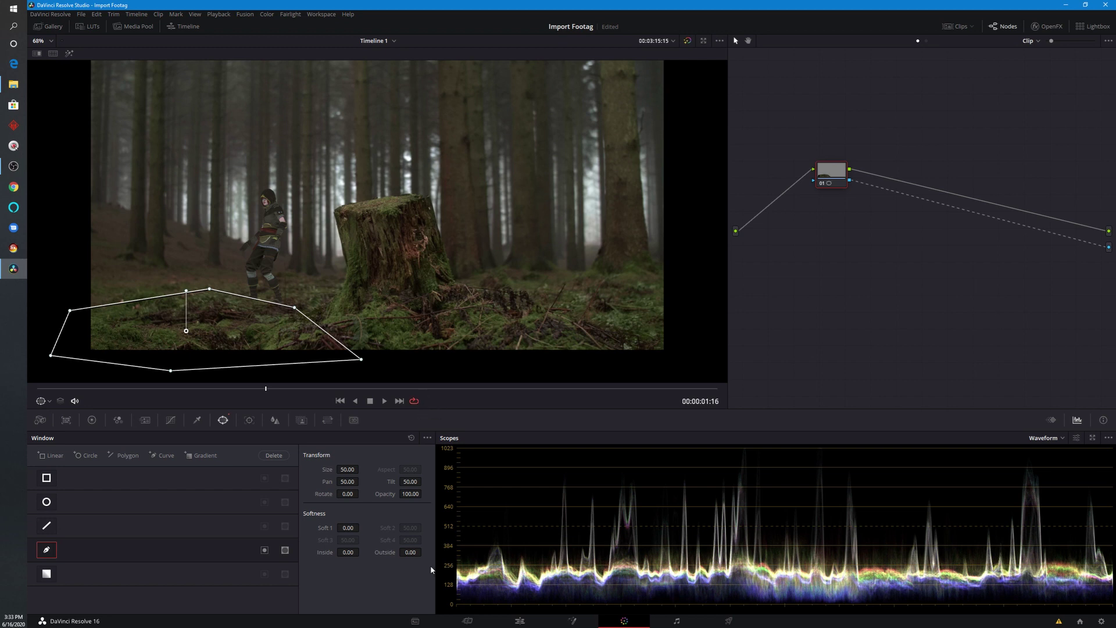
Set the curve window's outside softness to 0.96 and play the masked overlay on the edit timeline
{"action": "left_click_drag", "start_coordinate": [411, 552], "coordinate": [527, 624]}
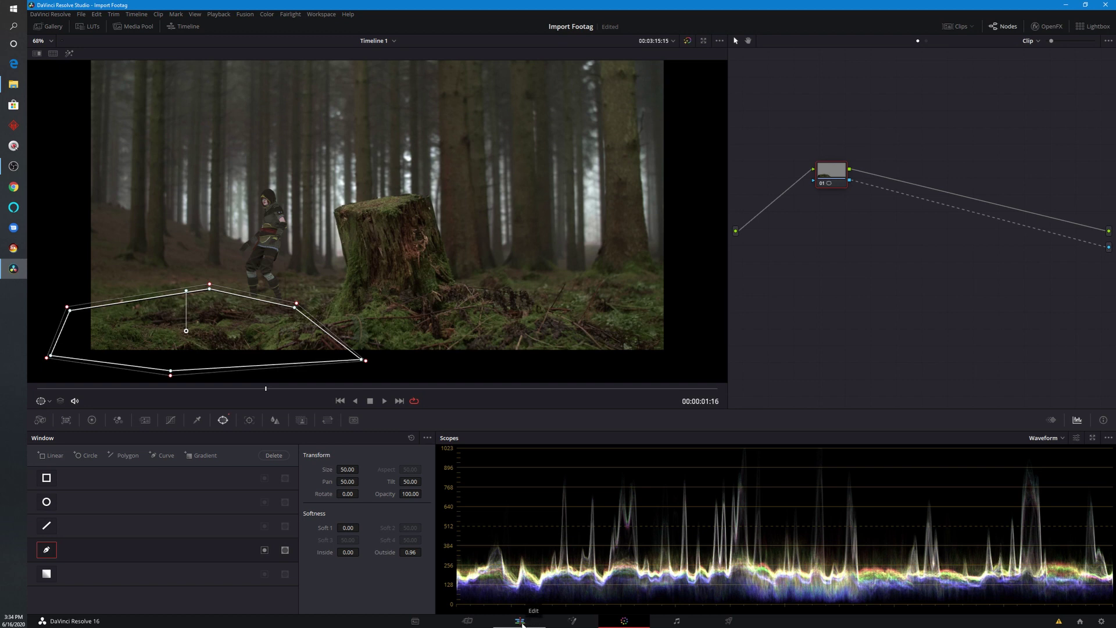
{"action": "left_click", "coordinate": [521, 621]}
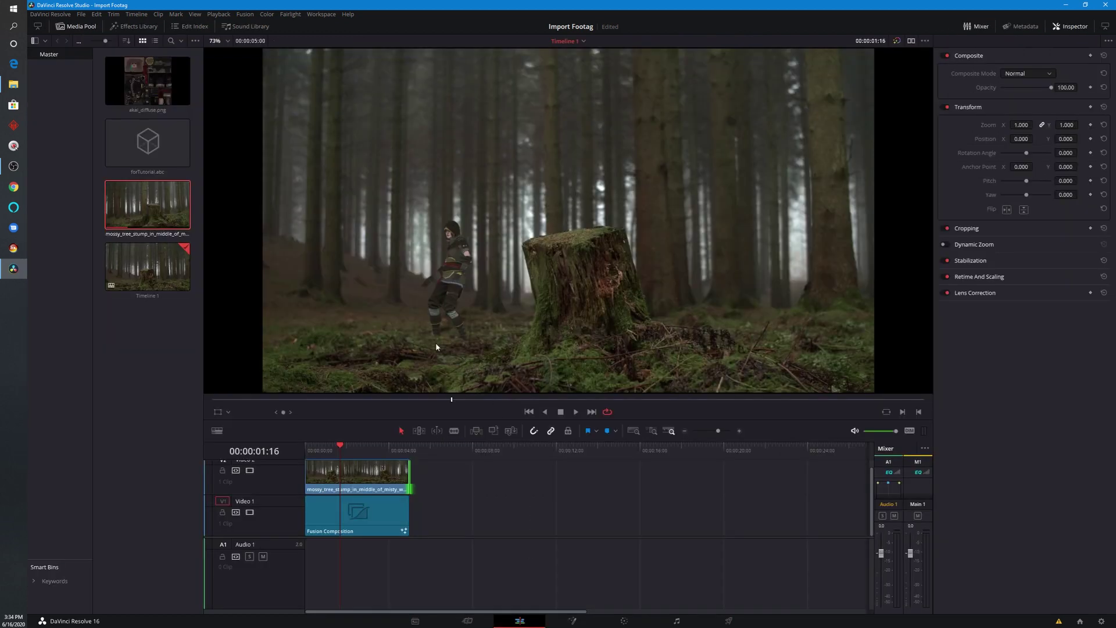
{"action": "key", "text": "space"}
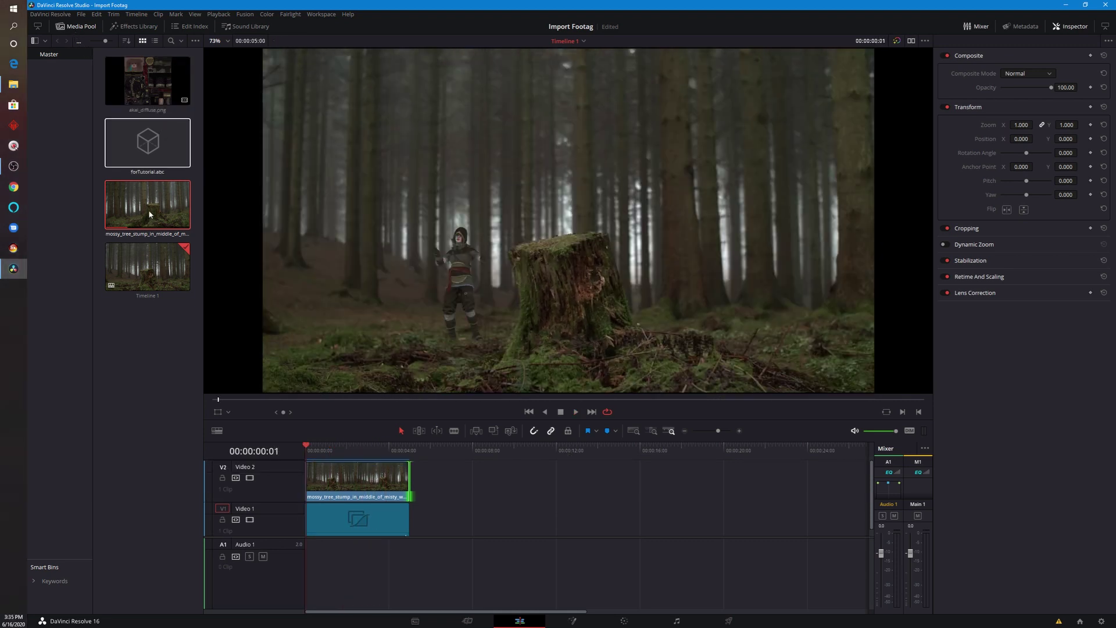
Enlarge the timeline area and add an Adjustment Clip on the track above the mossy tree stump clip
{"action": "left_click", "coordinate": [75, 26]}
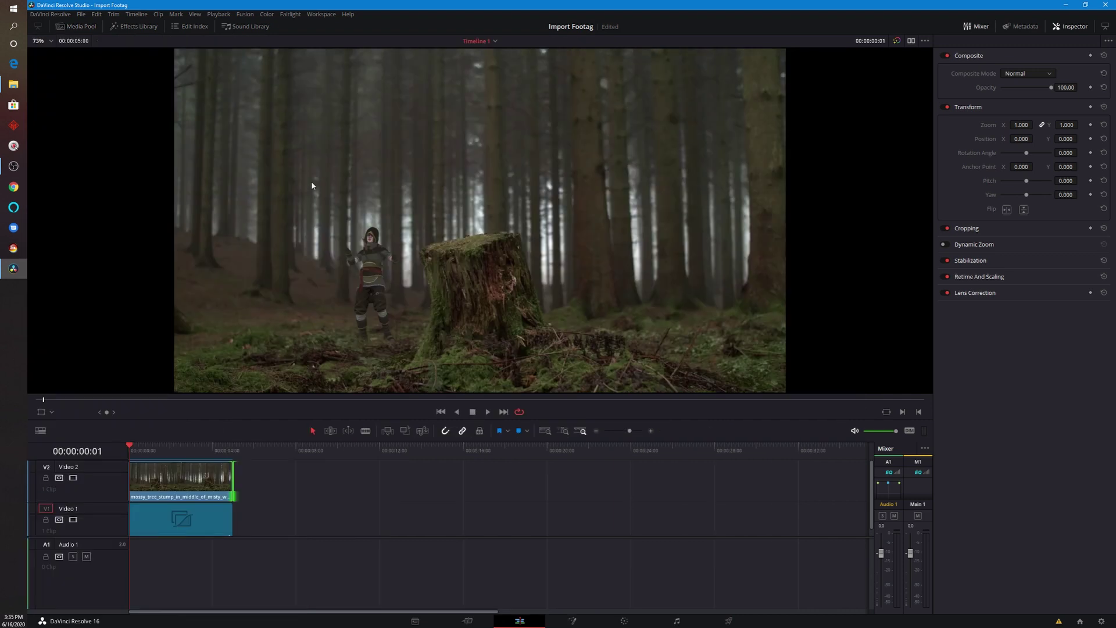
{"action": "left_click_drag", "start_coordinate": [382, 426], "coordinate": [382, 381]}
{"action": "left_click", "coordinate": [114, 26]}
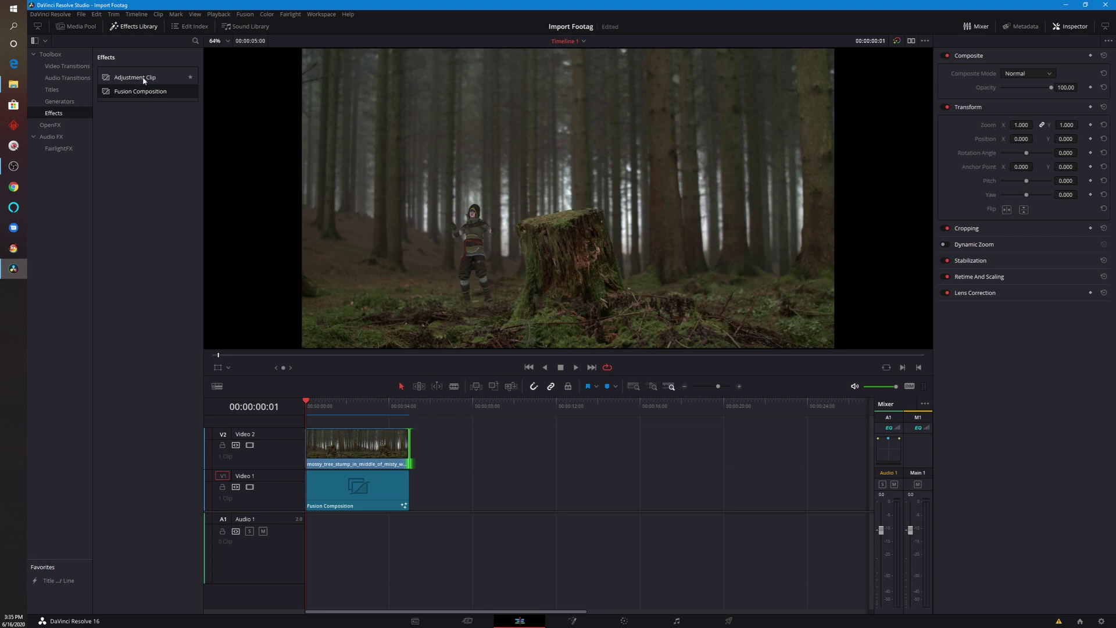
{"action": "left_click_drag", "start_coordinate": [142, 78], "coordinate": [345, 411]}
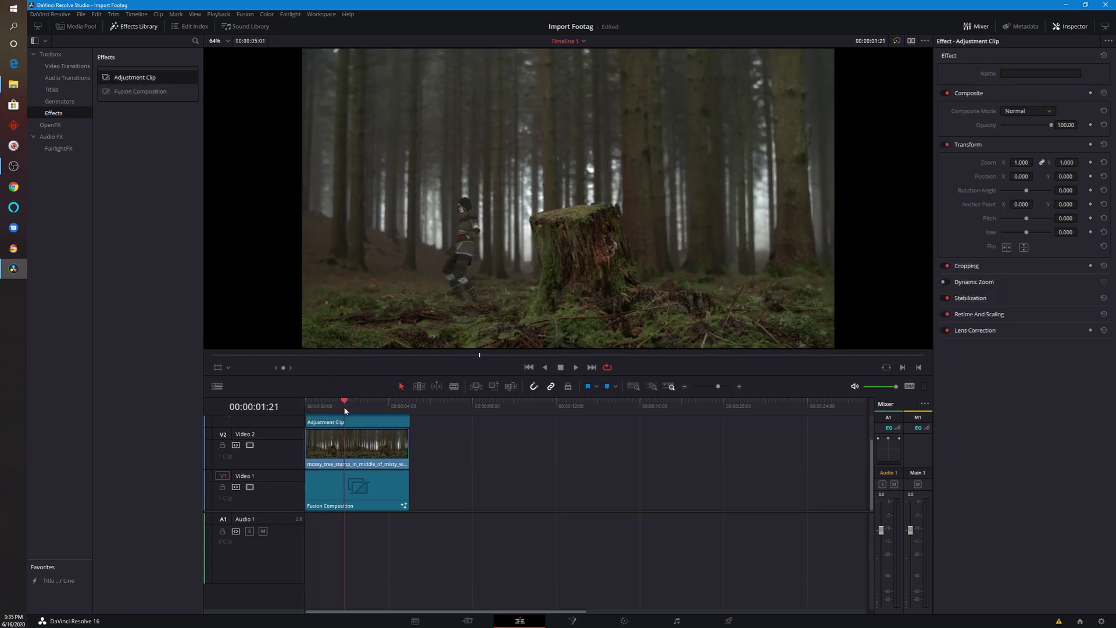
Apply a warm brownish LUT to the Adjustment Clip's node on the Color page and play the graded shot on the edit timeline
{"action": "left_click", "coordinate": [624, 621]}
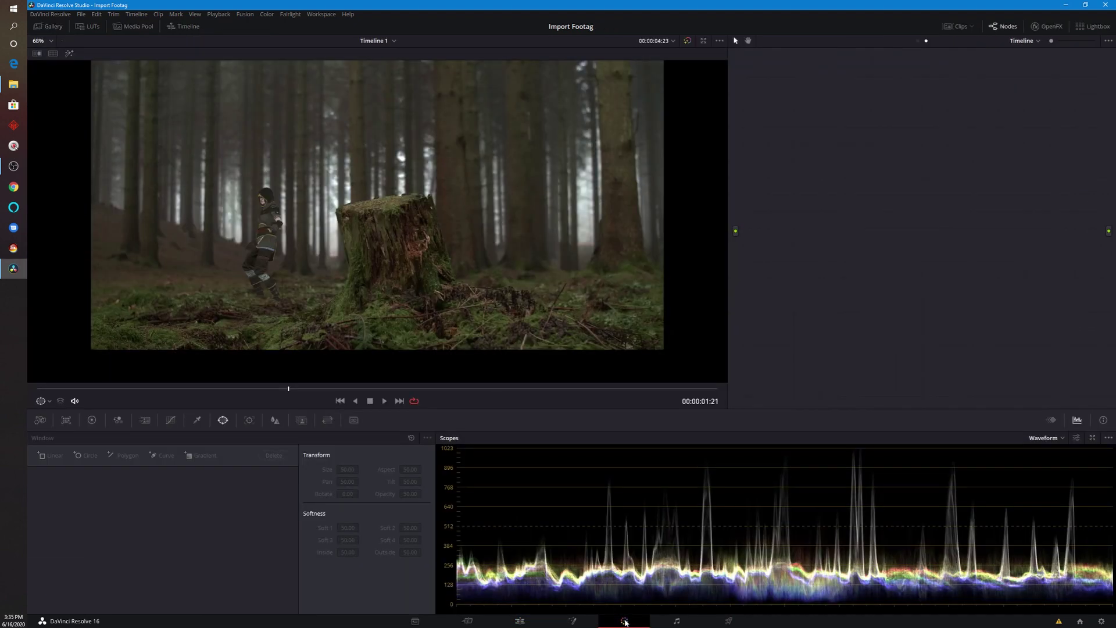
{"action": "left_click_drag", "start_coordinate": [824, 138], "coordinate": [830, 161]}
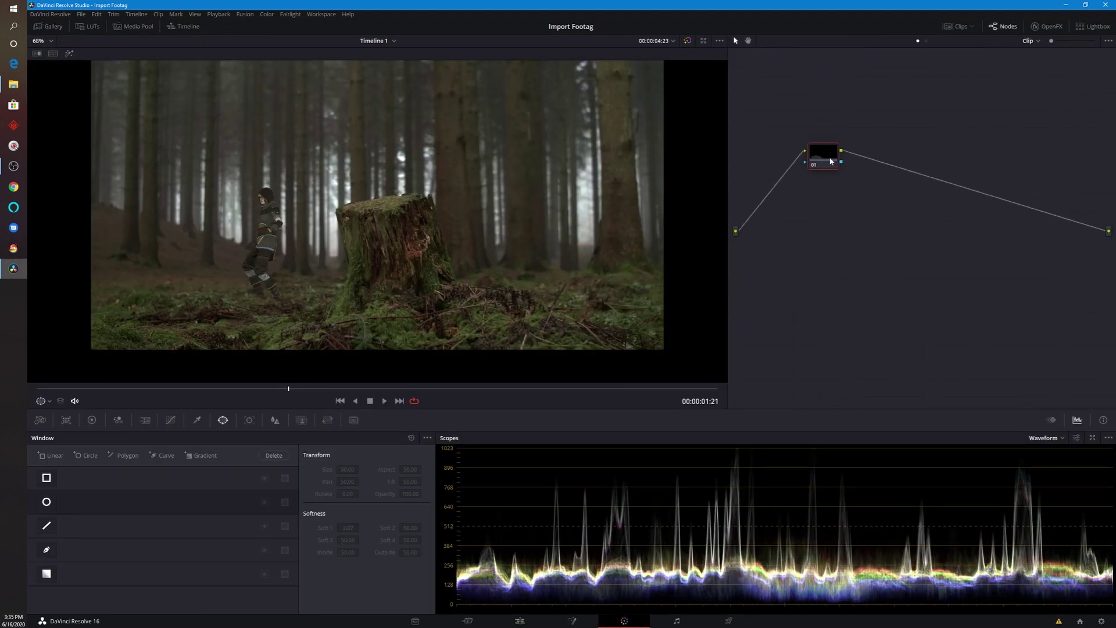
{"action": "right_click", "coordinate": [826, 155]}
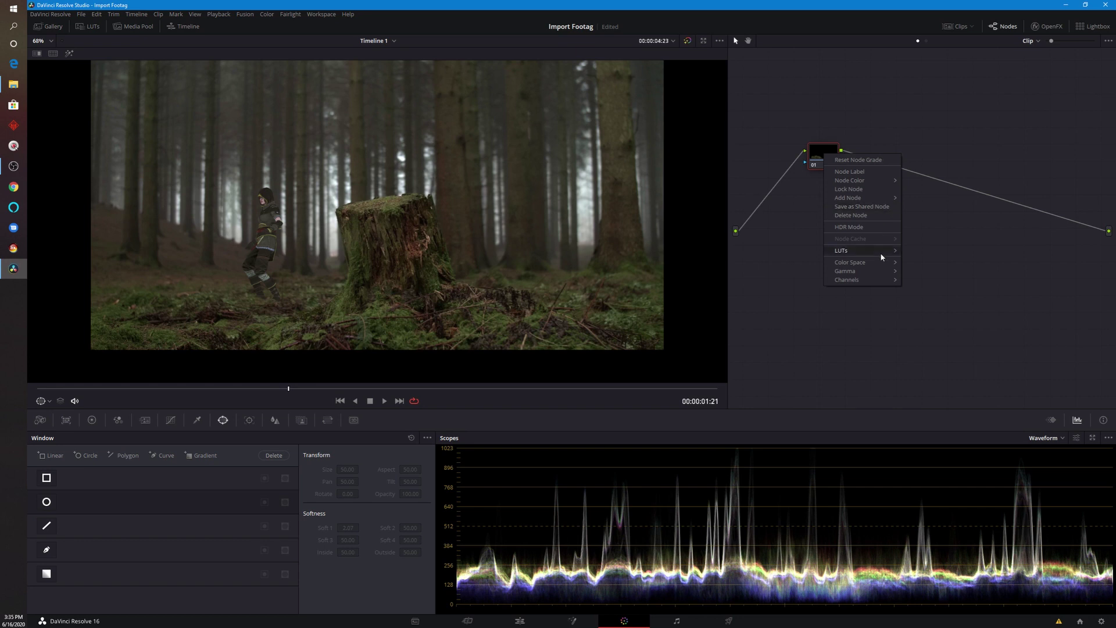
{"action": "mouse_move", "coordinate": [880, 250]}
{"action": "left_click", "coordinate": [949, 281]}
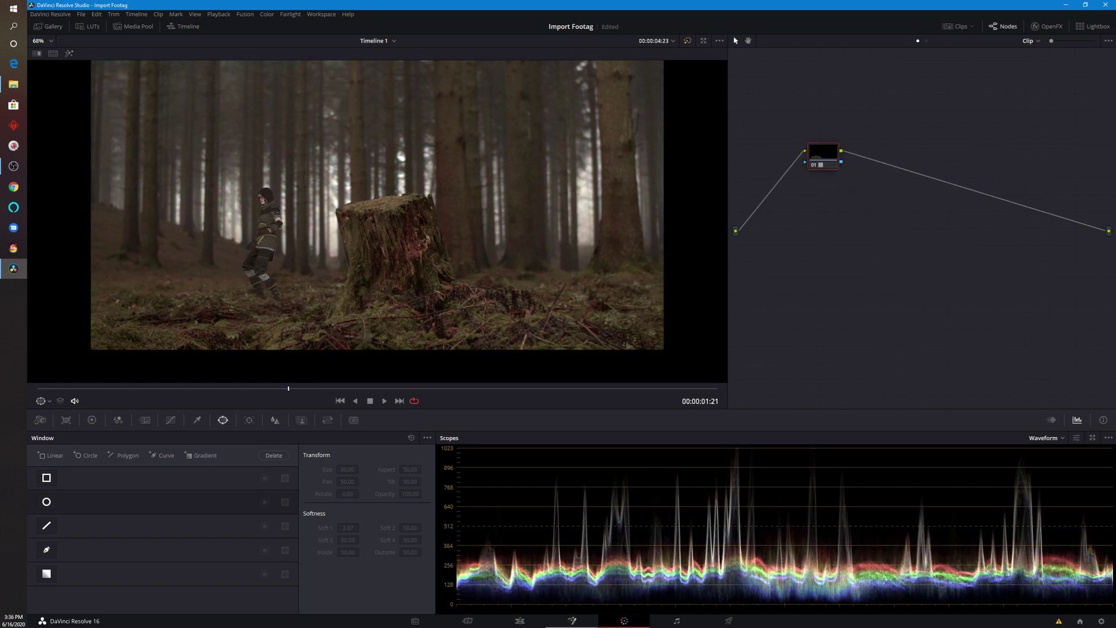
{"action": "left_click", "coordinate": [519, 621]}
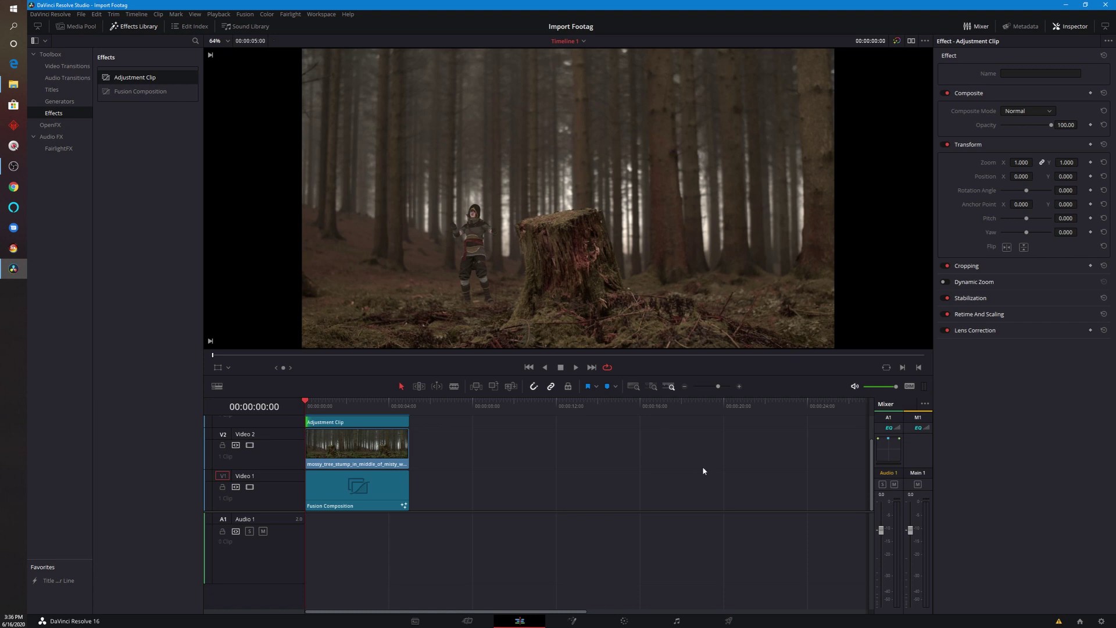
{"action": "key", "text": "space"}
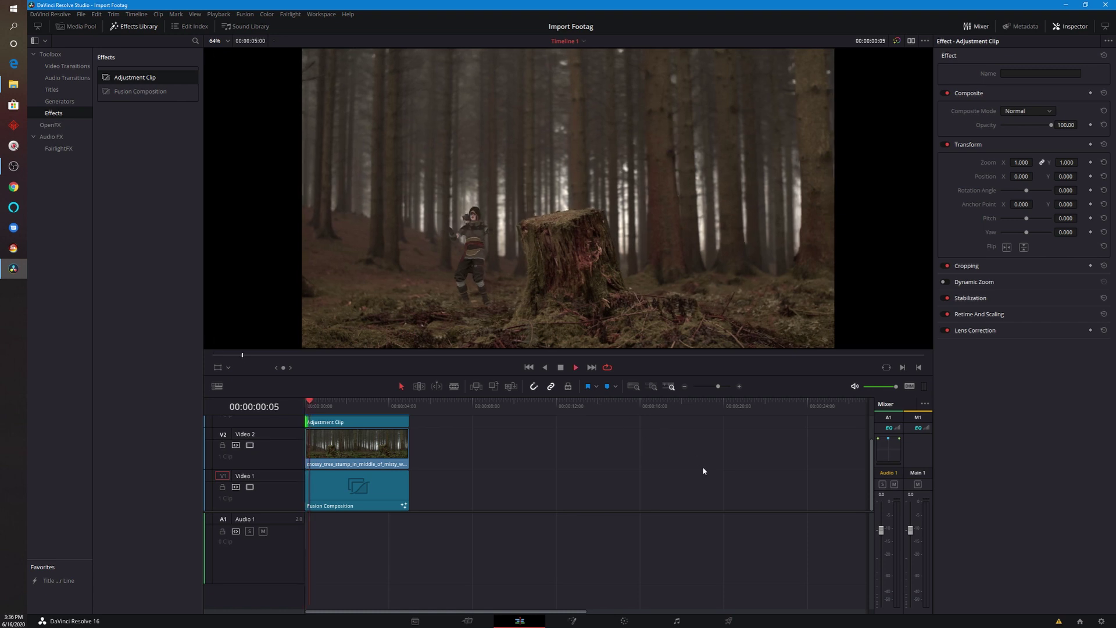